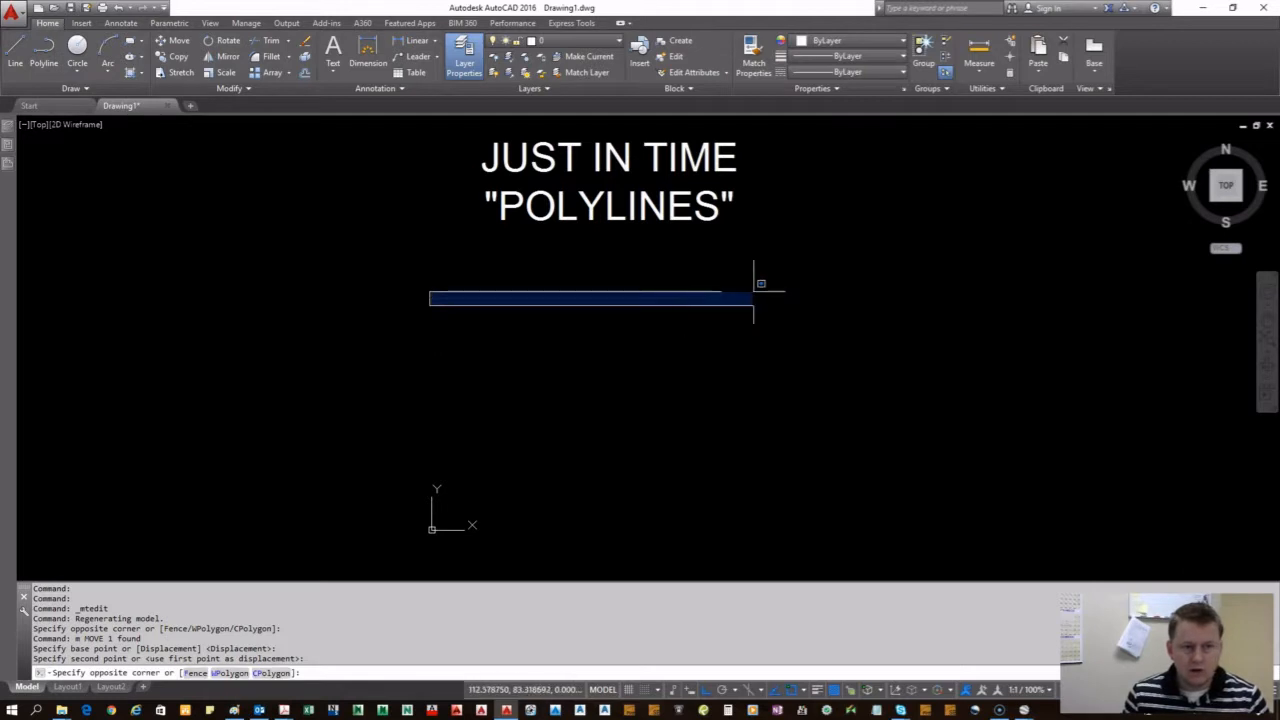
- Draw a horizontal line about 166 units long below the title text
{"action": "left_click", "coordinate": [754, 293]}
{"action": "type", "text": "l"}
{"action": "key", "text": "Return"}
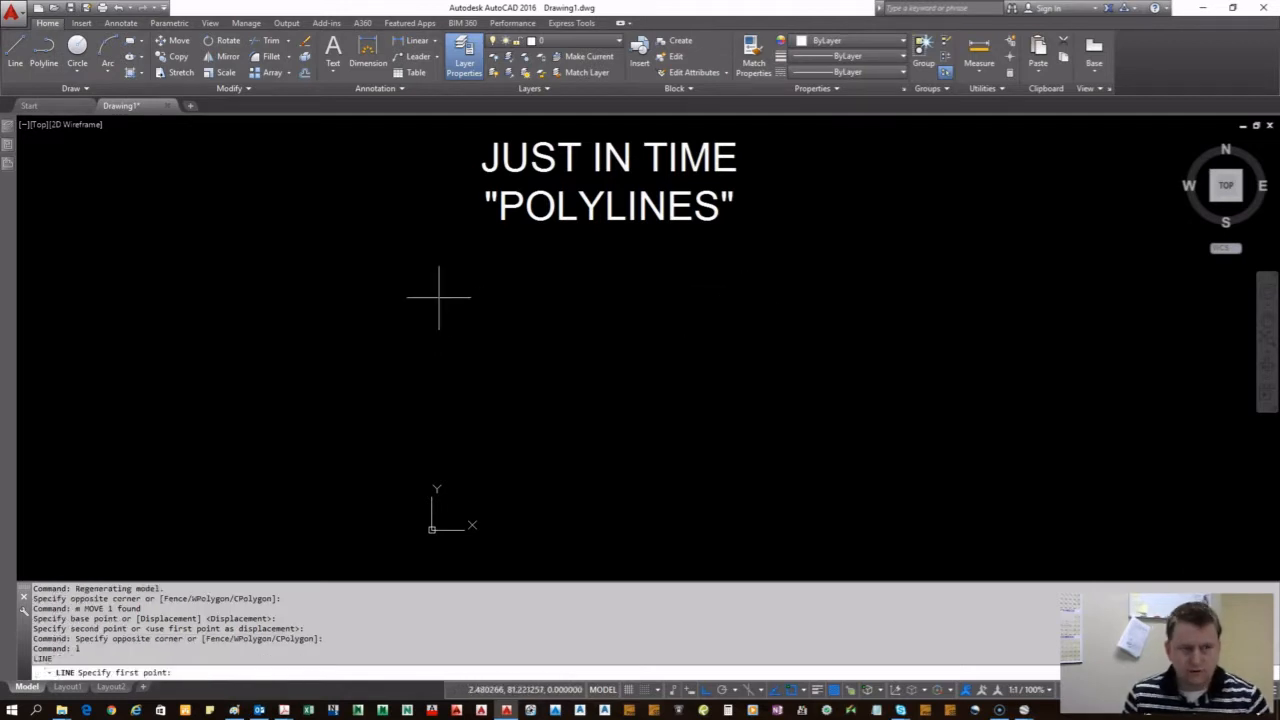
{"action": "left_click", "coordinate": [384, 306]}
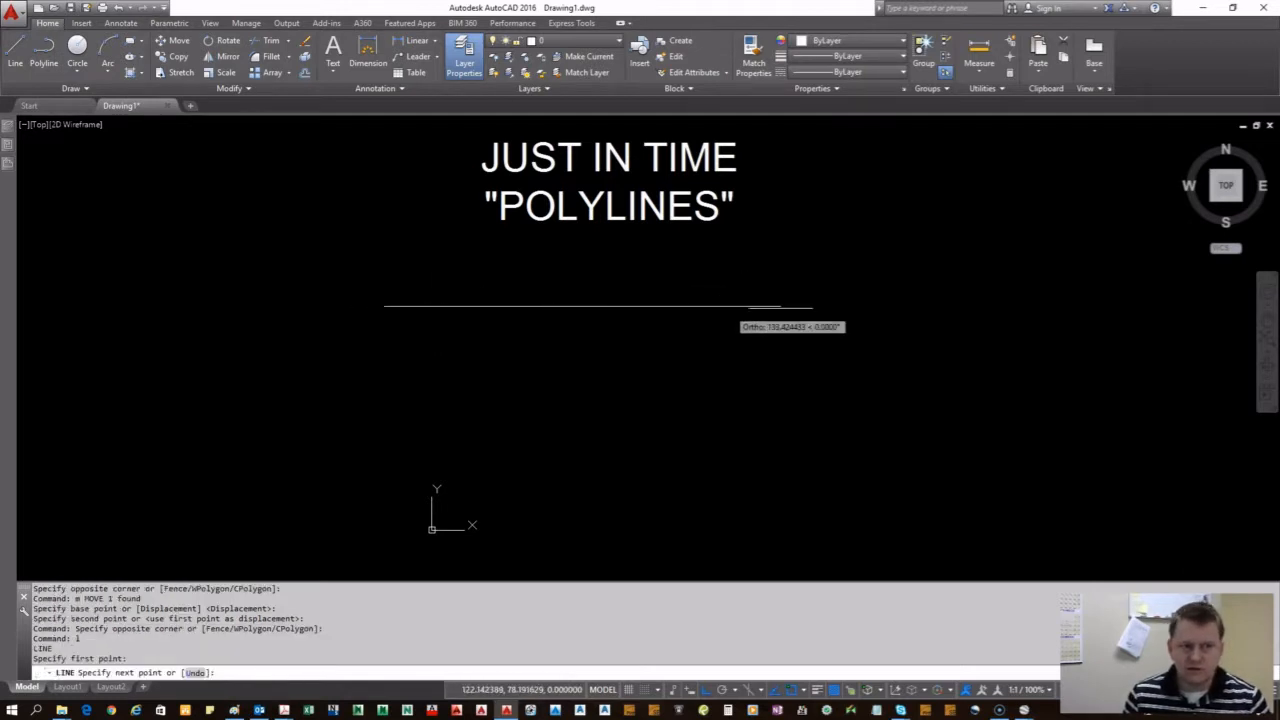
{"action": "left_click", "coordinate": [858, 300]}
{"action": "right_click", "coordinate": [859, 253]}
{"action": "left_click", "coordinate": [891, 261]}
- Select the horizontal line to view its grips, and clear the selection
{"action": "left_click", "coordinate": [629, 357]}
{"action": "left_click", "coordinate": [526, 286]}
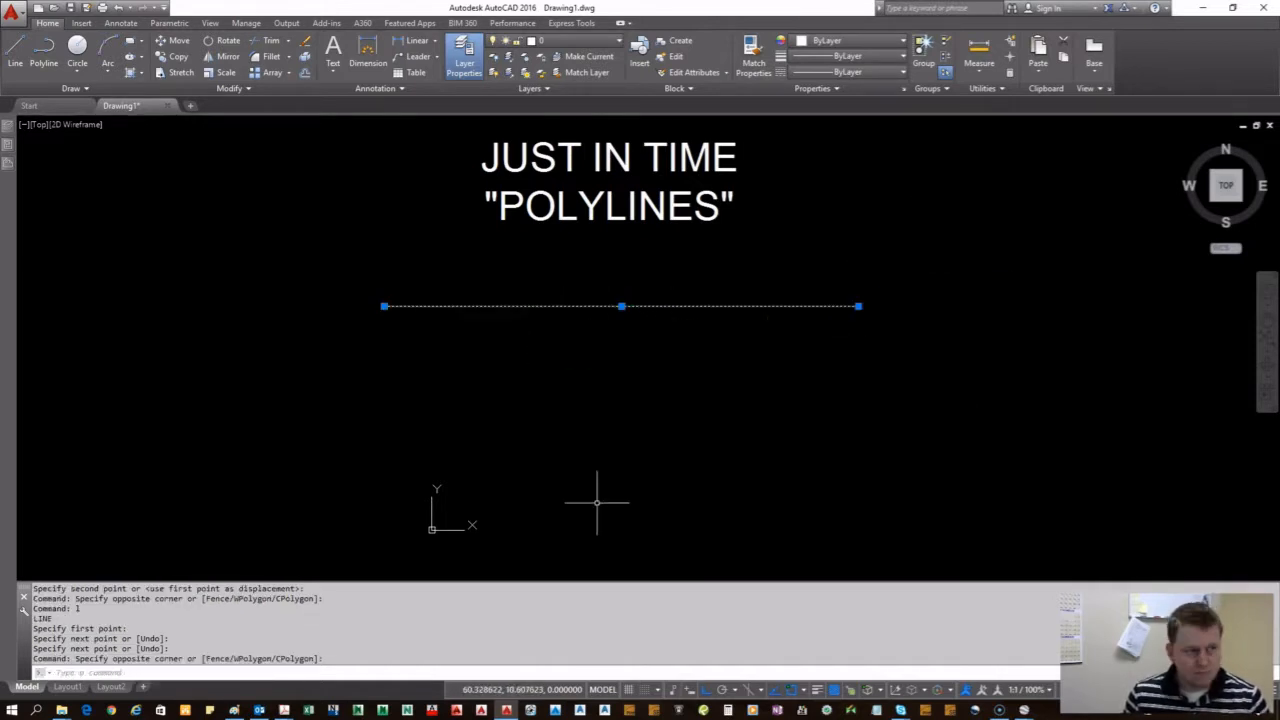
{"action": "key", "text": "Escape"}
- Draw a single-segment horizontal polyline about 166 units long below the line, aligned with the line's ends
{"action": "left_click", "coordinate": [43, 55]}
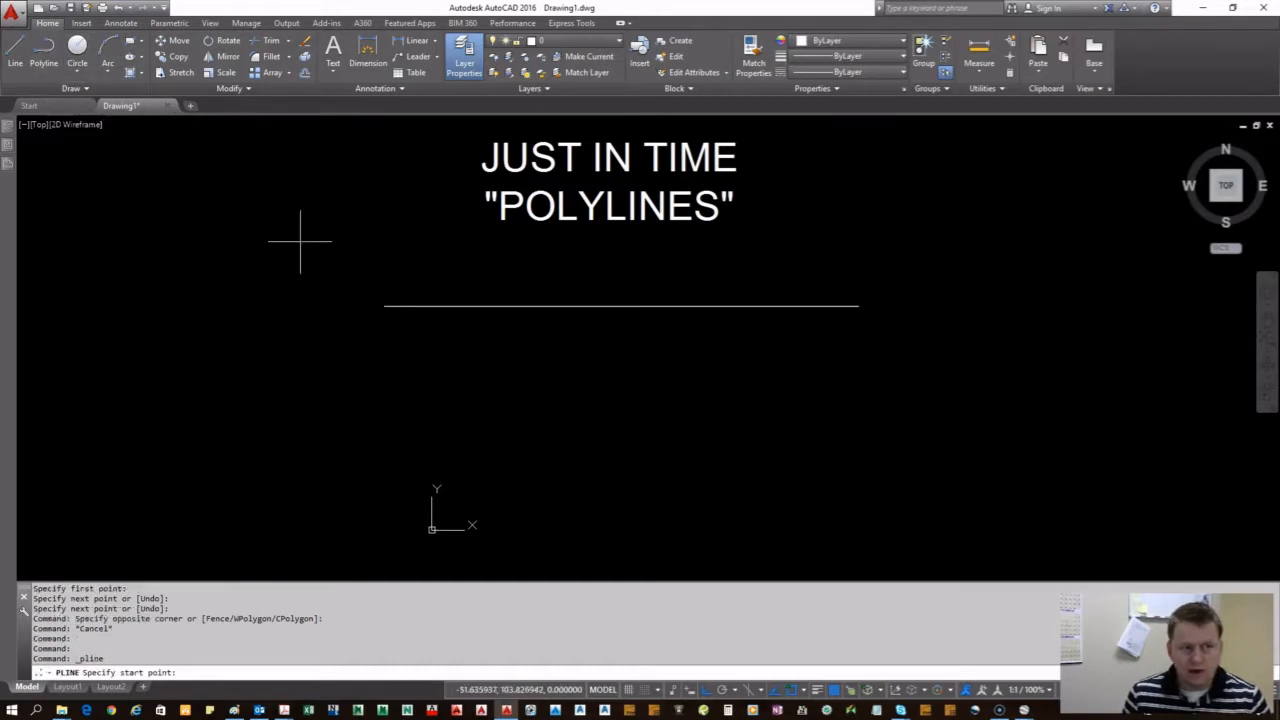
{"action": "left_click", "coordinate": [384, 386]}
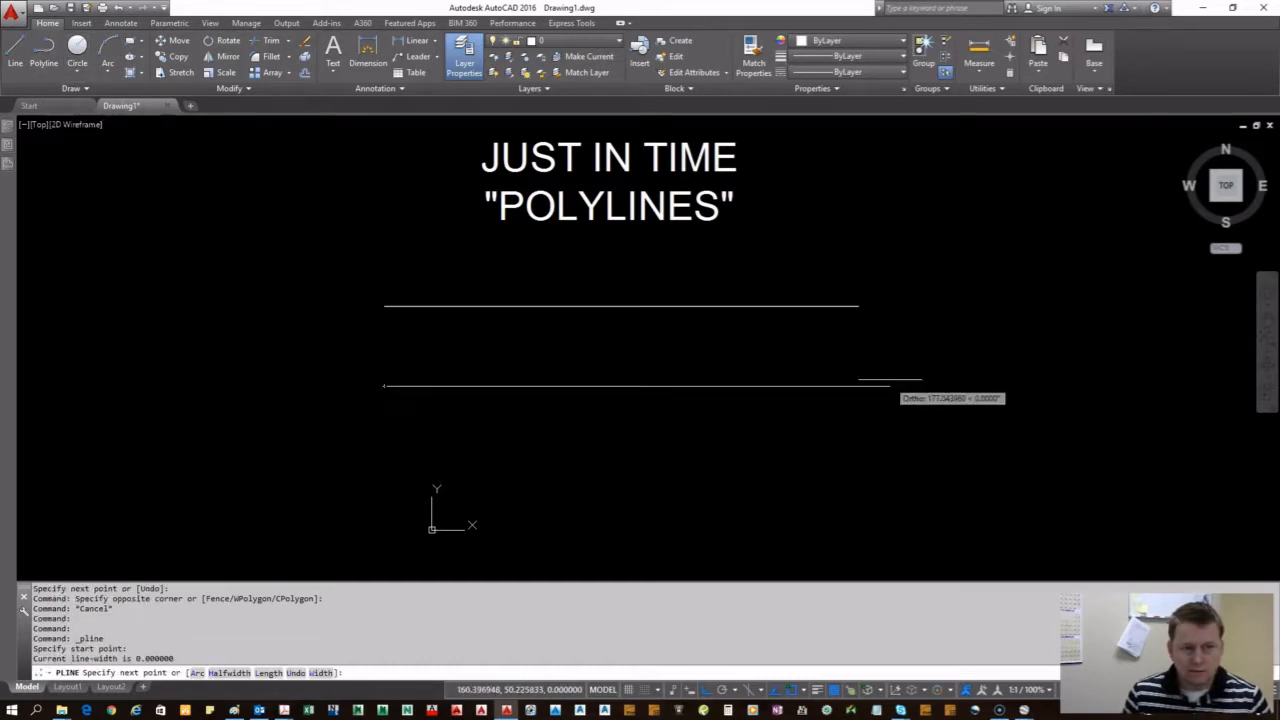
{"action": "left_click", "coordinate": [853, 366]}
{"action": "key", "text": "Return"}
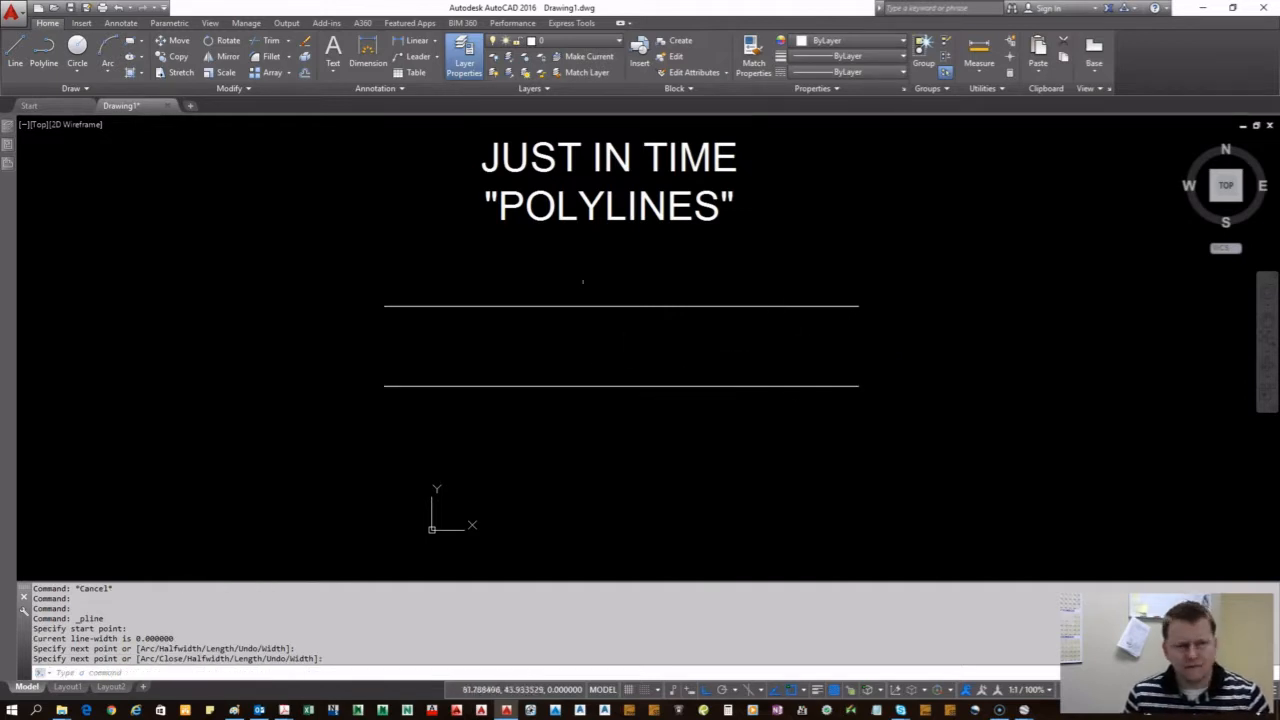
- Open the upper line's properties and examine its general and geometry values
{"action": "left_click", "coordinate": [580, 306]}
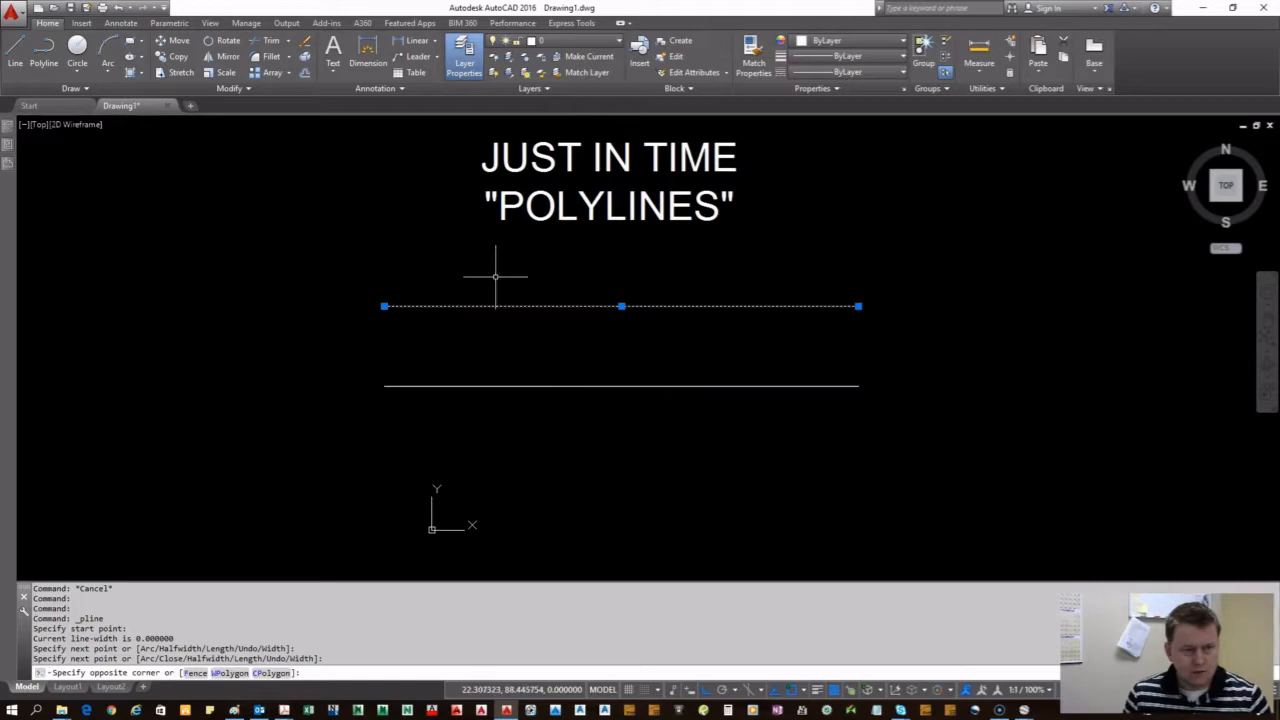
{"action": "left_click", "coordinate": [24, 136]}
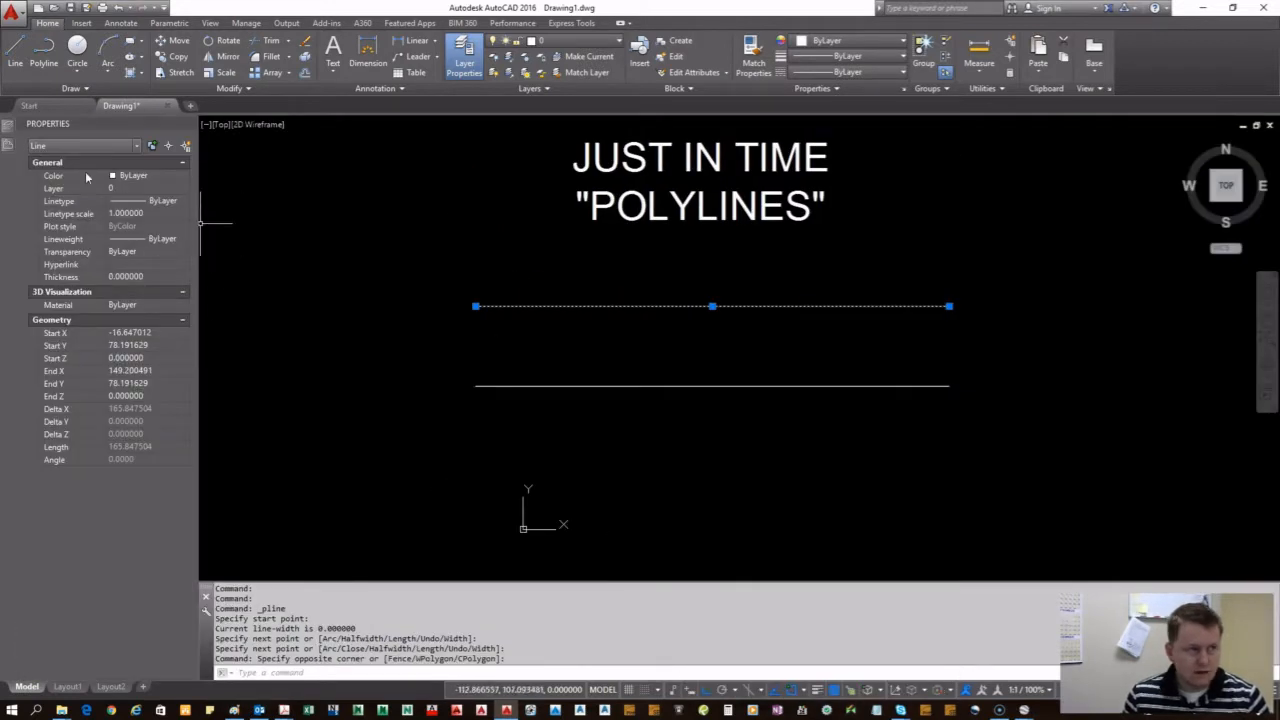
{"action": "left_click", "coordinate": [464, 55]}
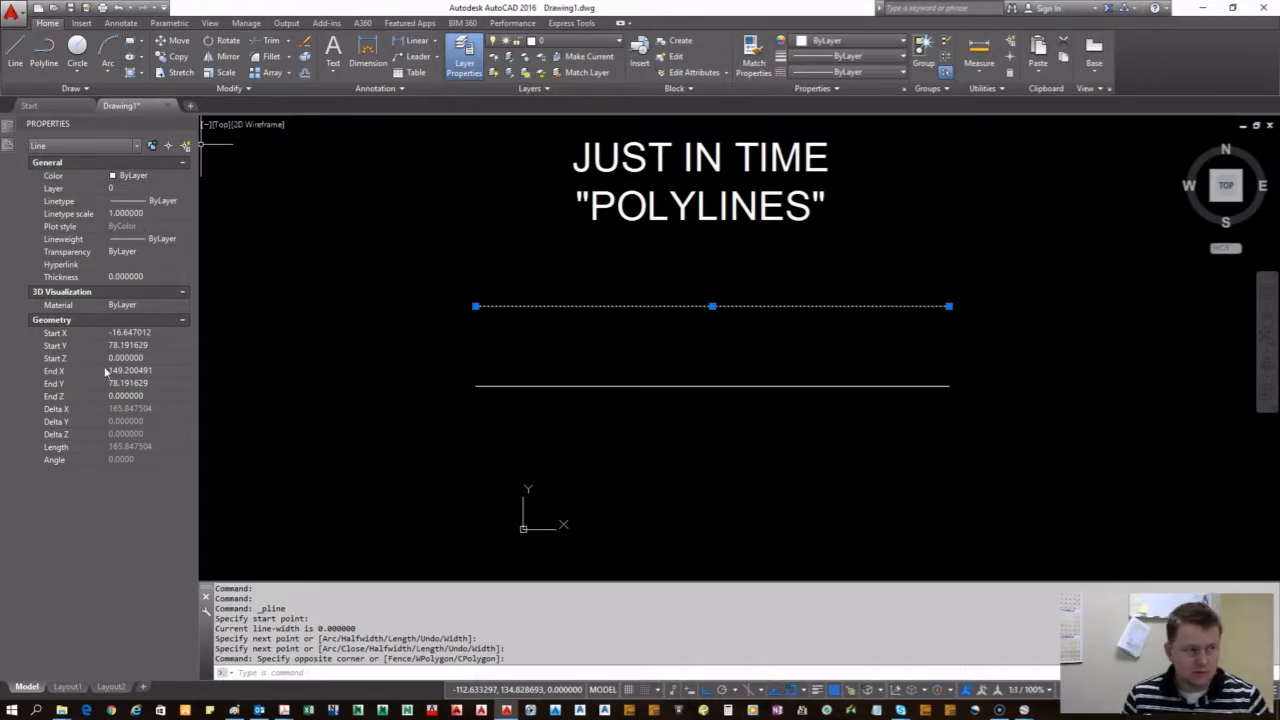
{"action": "key", "text": "Escape"}
- Inspect the lower polyline's geometry properties, including its segment and global width
{"action": "left_click", "coordinate": [609, 409]}
{"action": "left_click", "coordinate": [508, 343]}
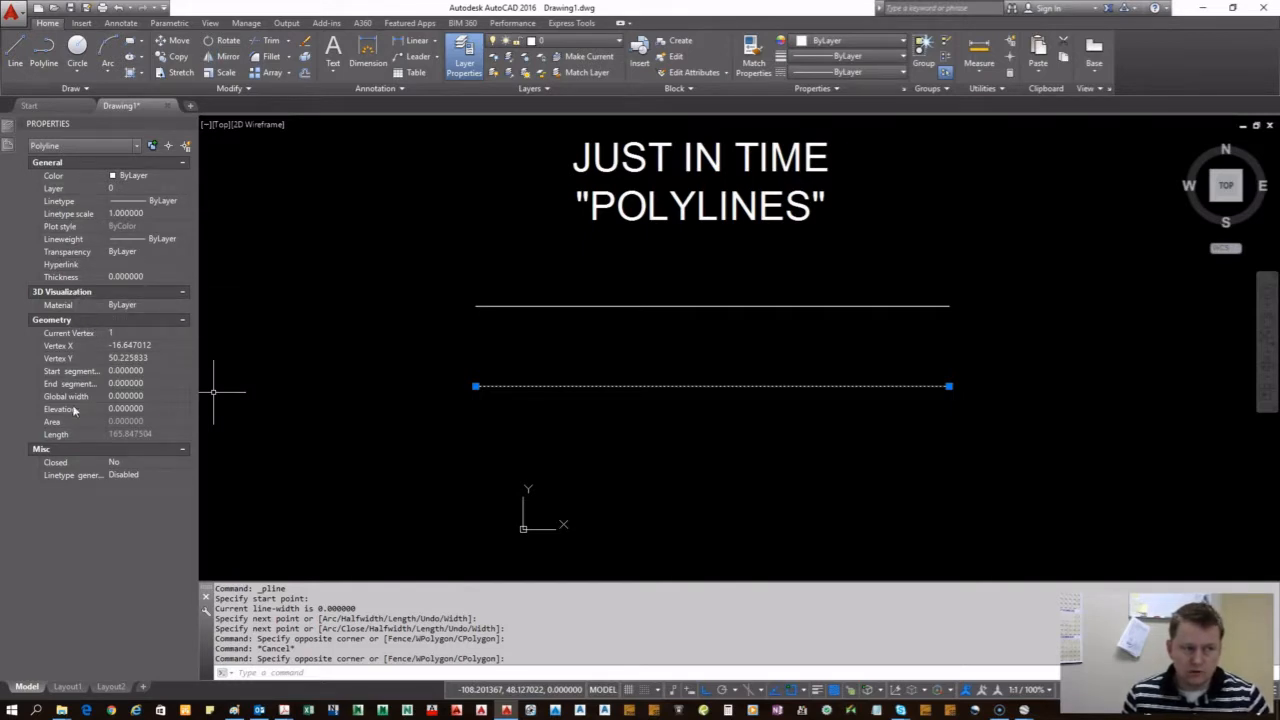
{"action": "key", "text": "Escape"}
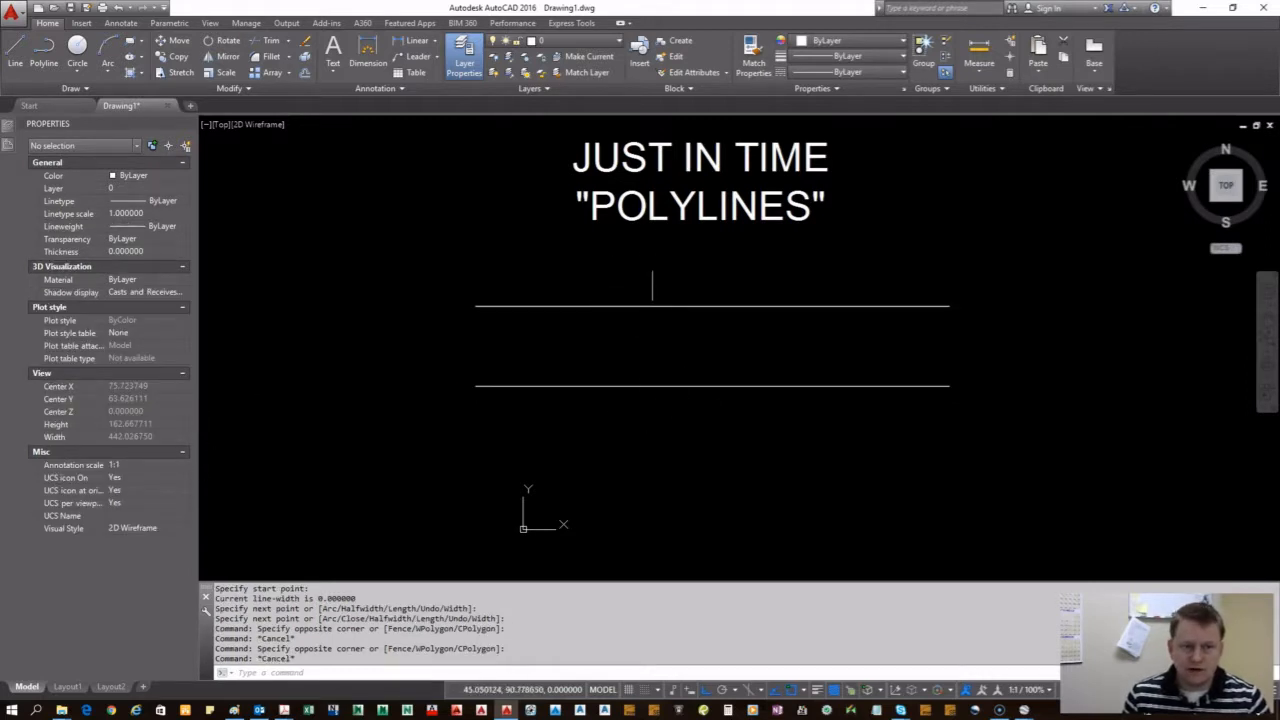
- Set the lower polyline's global width to 1
{"action": "left_click", "coordinate": [622, 415]}
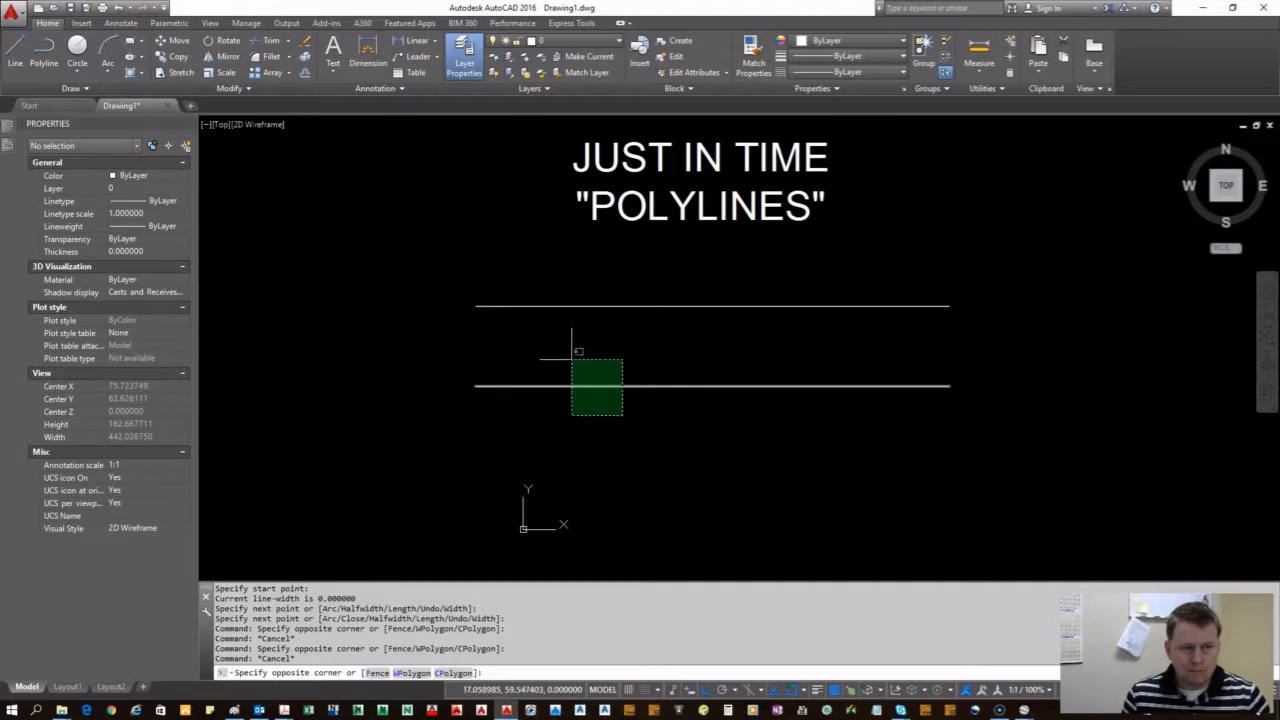
{"action": "left_click", "coordinate": [572, 358]}
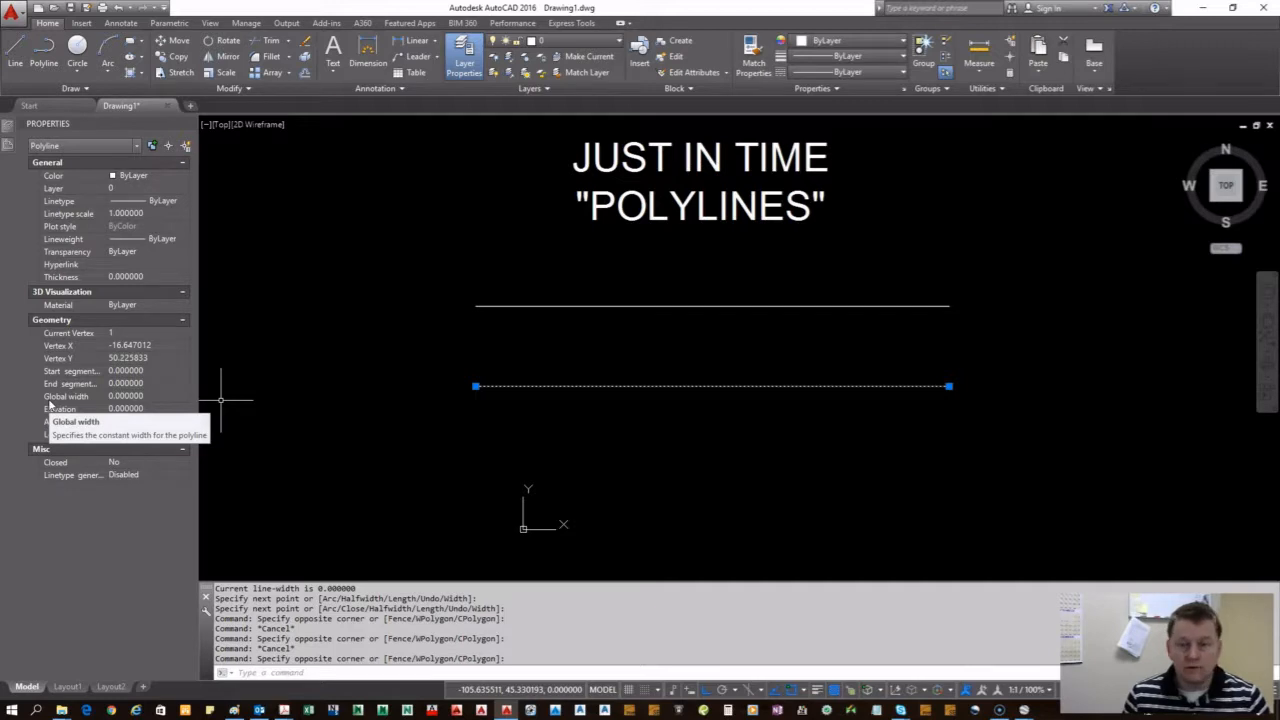
{"action": "left_click", "coordinate": [125, 397]}
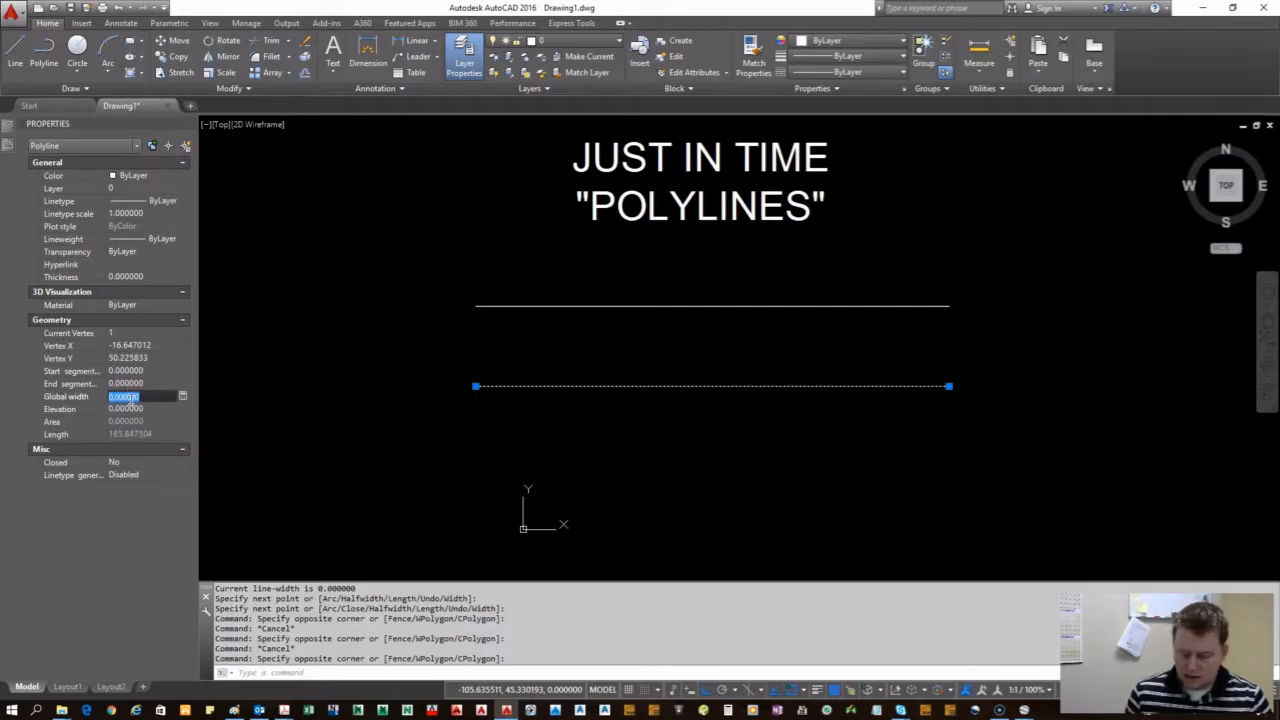
{"action": "left_click", "coordinate": [128, 409]}
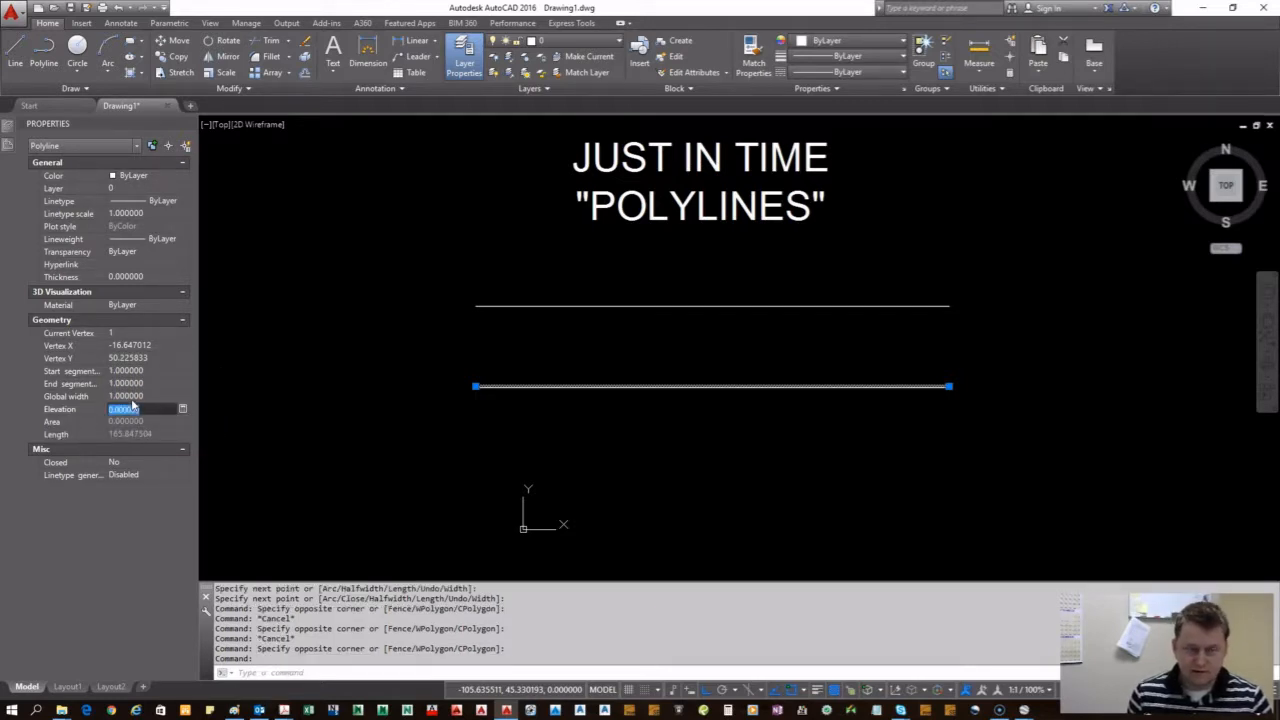
{"action": "key", "text": "Escape"}
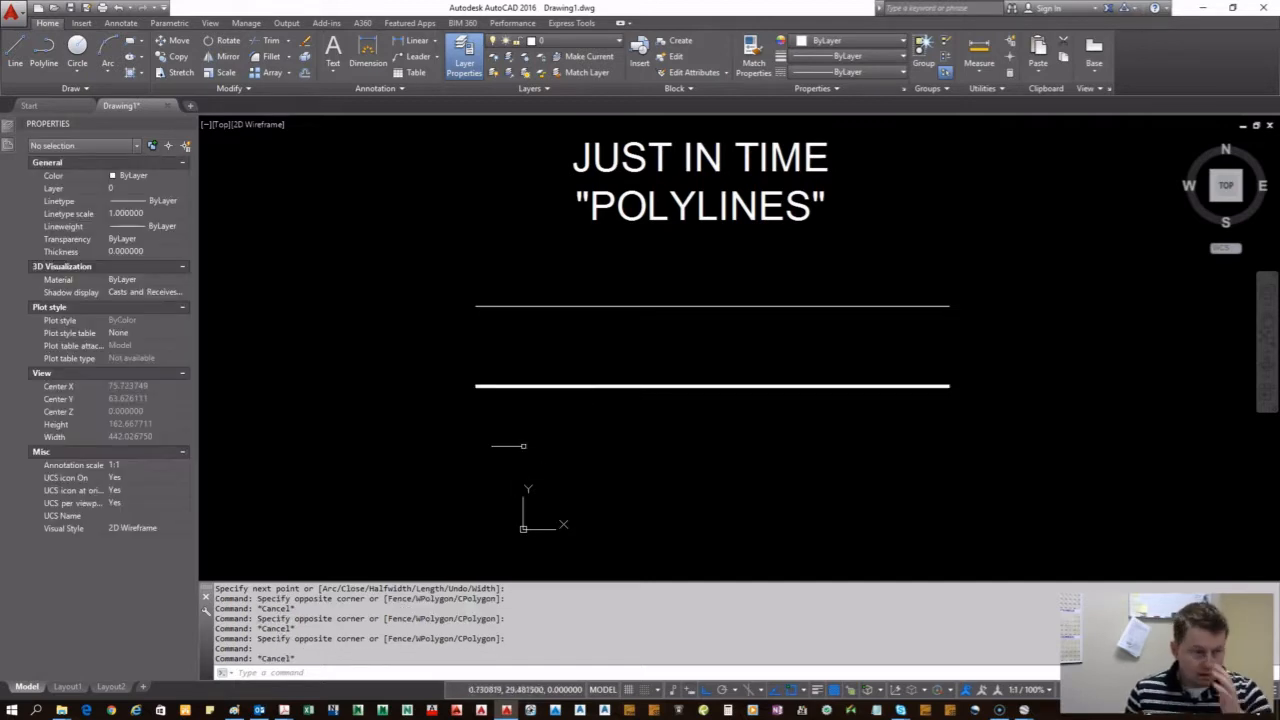
- Assign a 0.40 mm lineweight to the upper line
{"action": "left_click", "coordinate": [628, 321]}
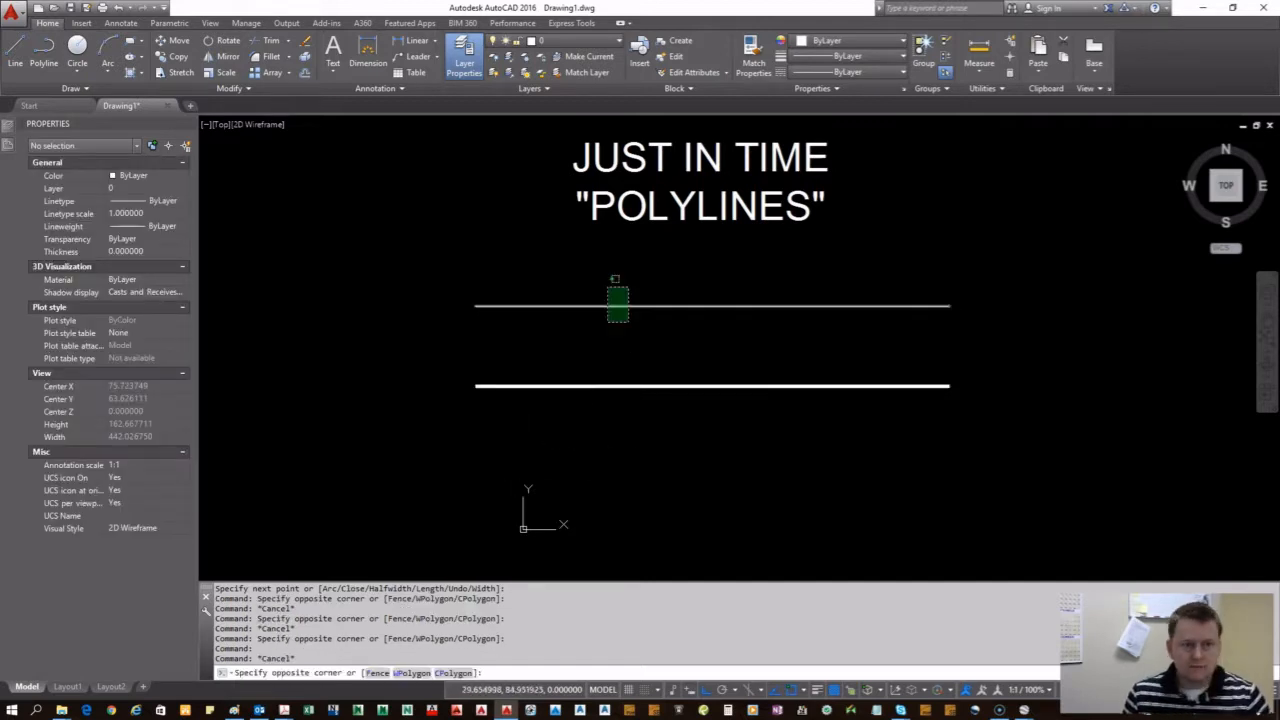
{"action": "left_click", "coordinate": [614, 279]}
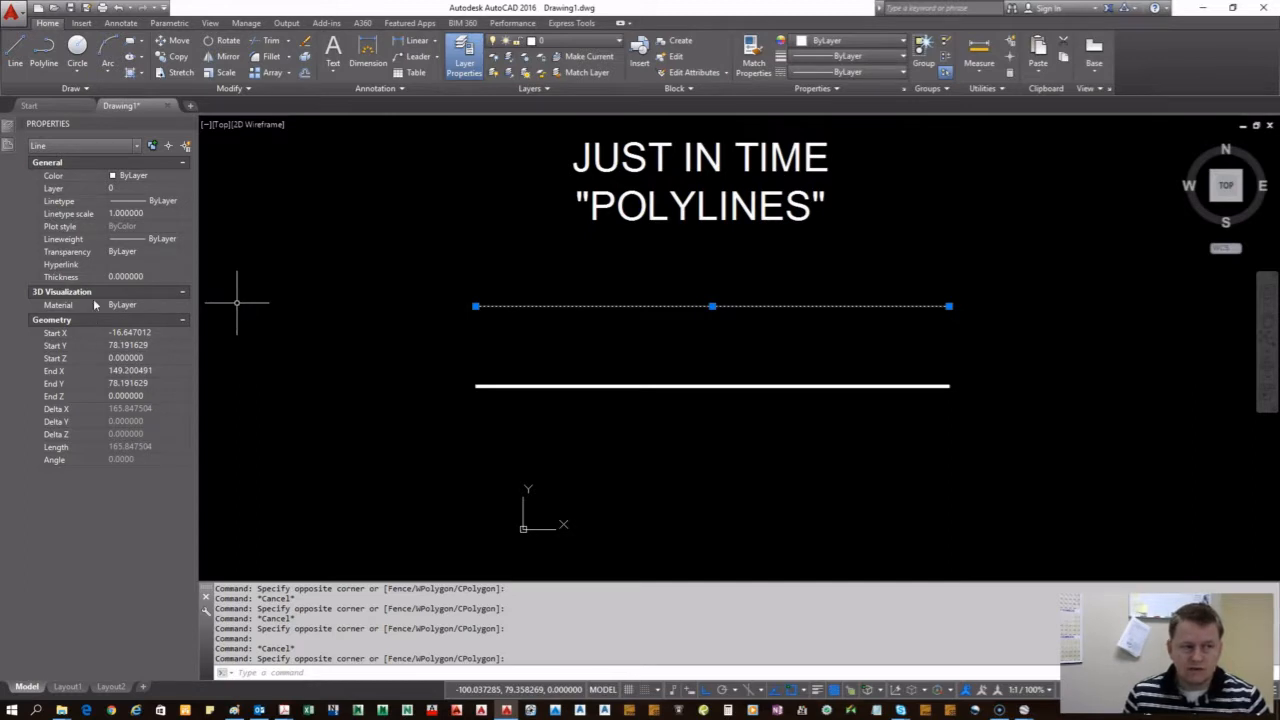
{"action": "left_click", "coordinate": [846, 72]}
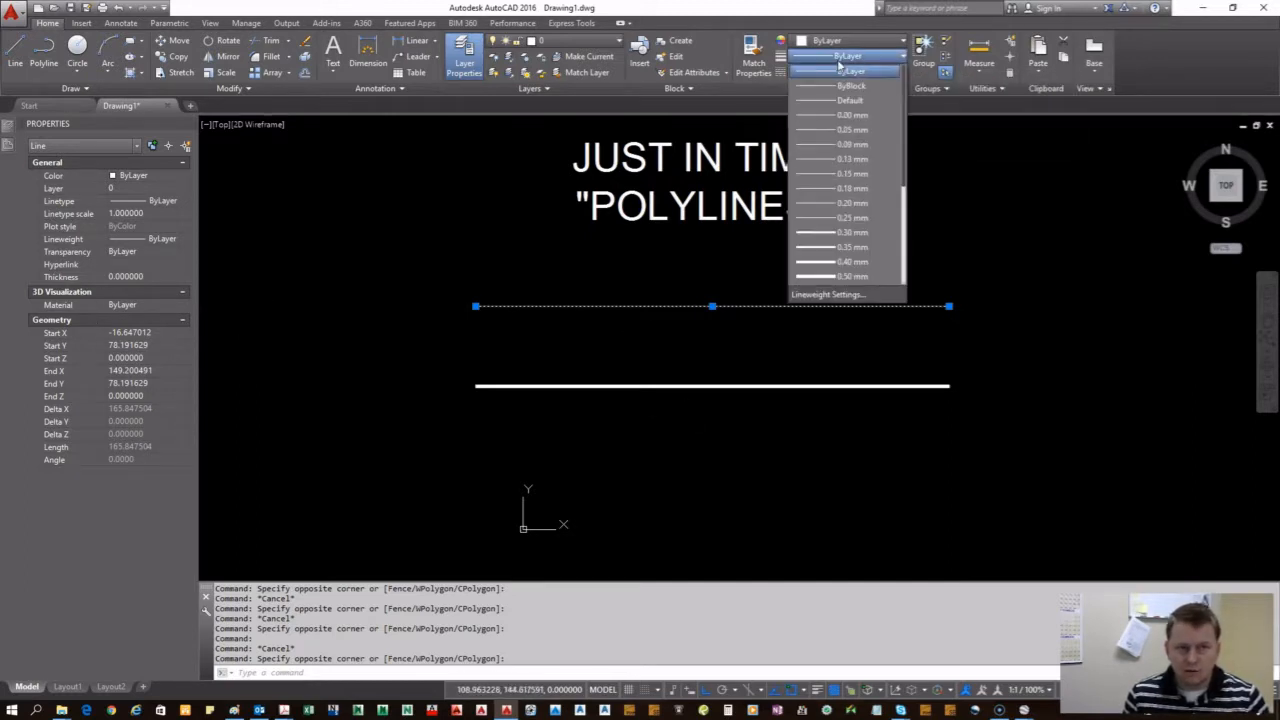
{"action": "left_click", "coordinate": [821, 262]}
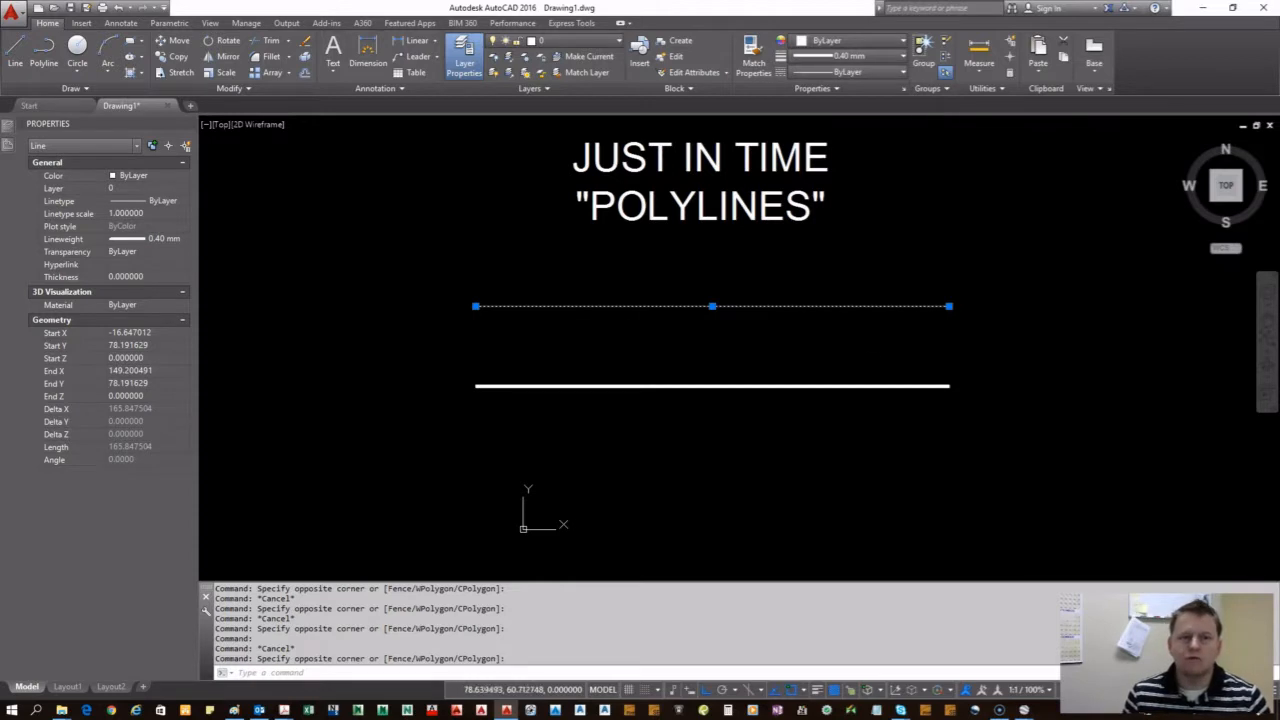
{"action": "key", "text": "Escape"}
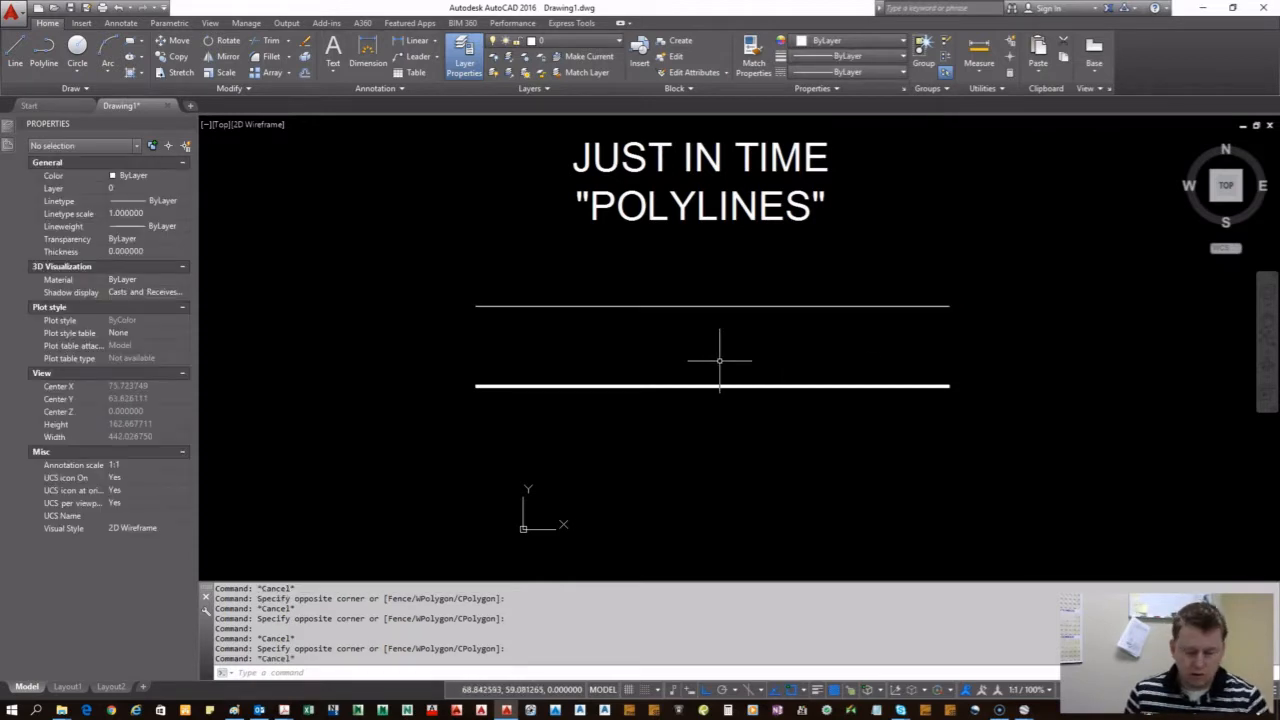
- Start plotting the drawing and load the previous plot's page setup
{"action": "key", "text": "ctrl+p"}
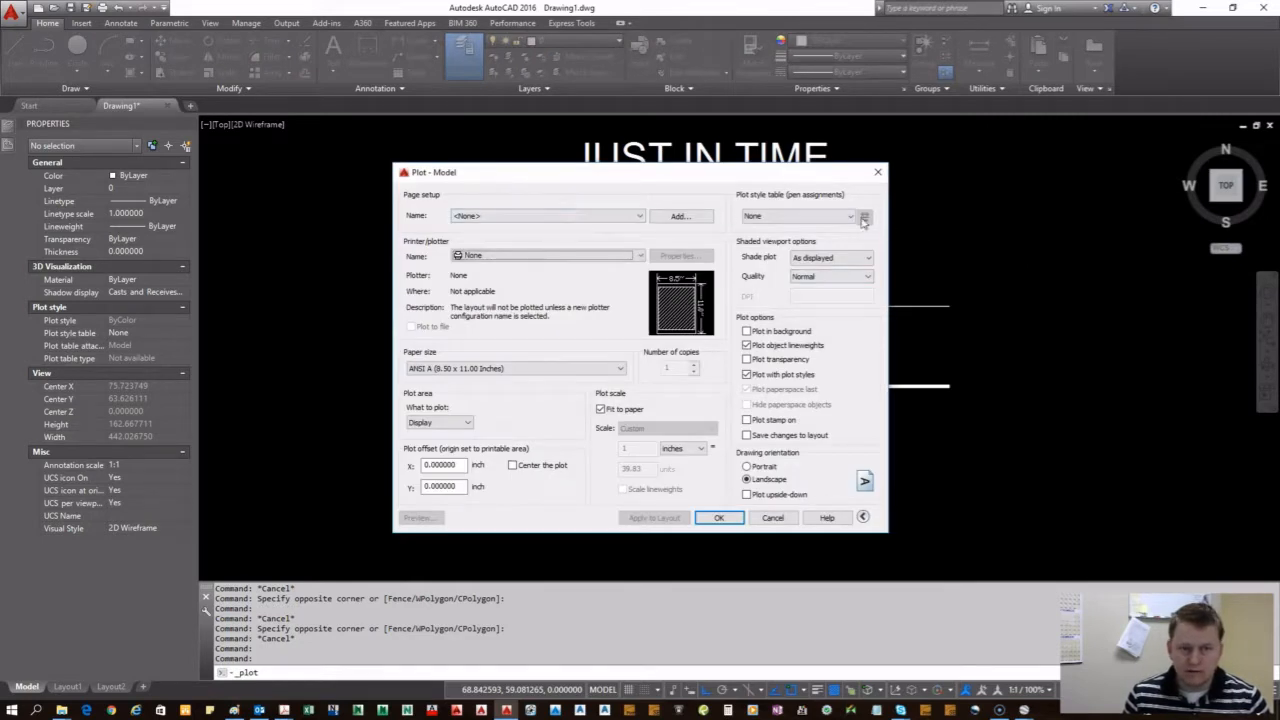
{"action": "left_click", "coordinate": [518, 216]}
{"action": "left_click", "coordinate": [500, 236]}
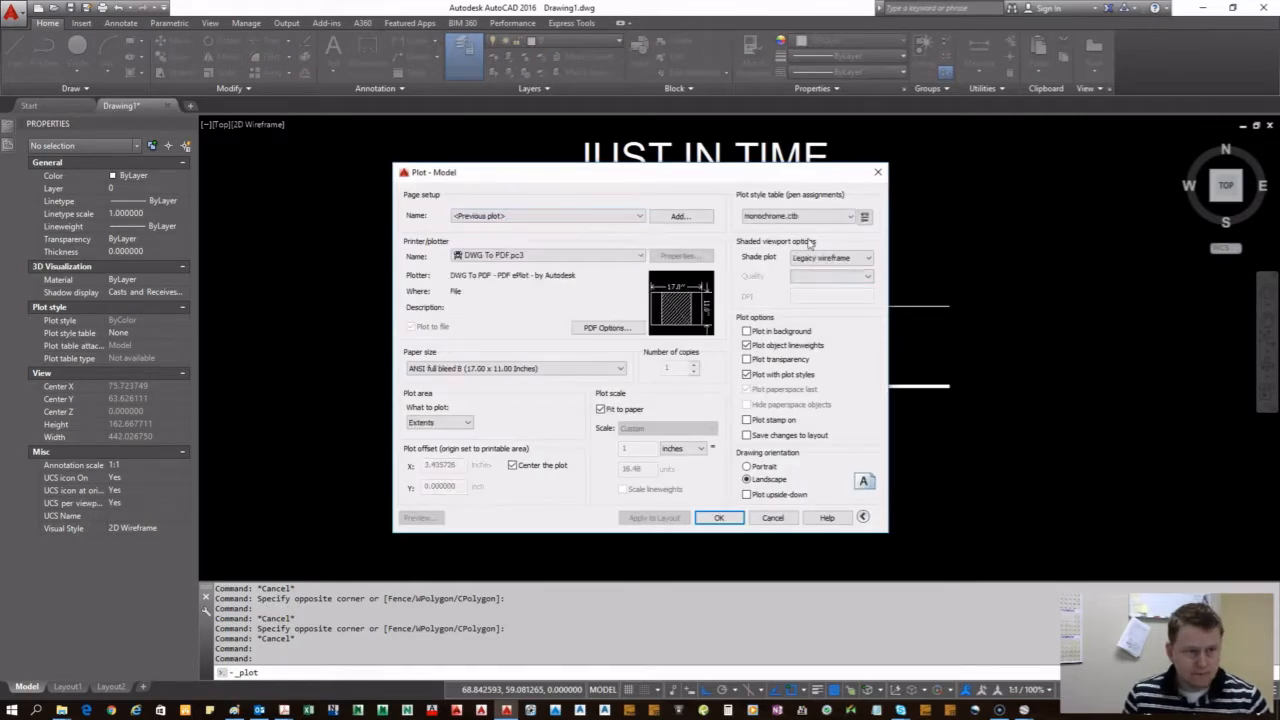
- Look through the available plot style tables, keeping monochrome.ctb as the assigned table
{"action": "left_click", "coordinate": [818, 218]}
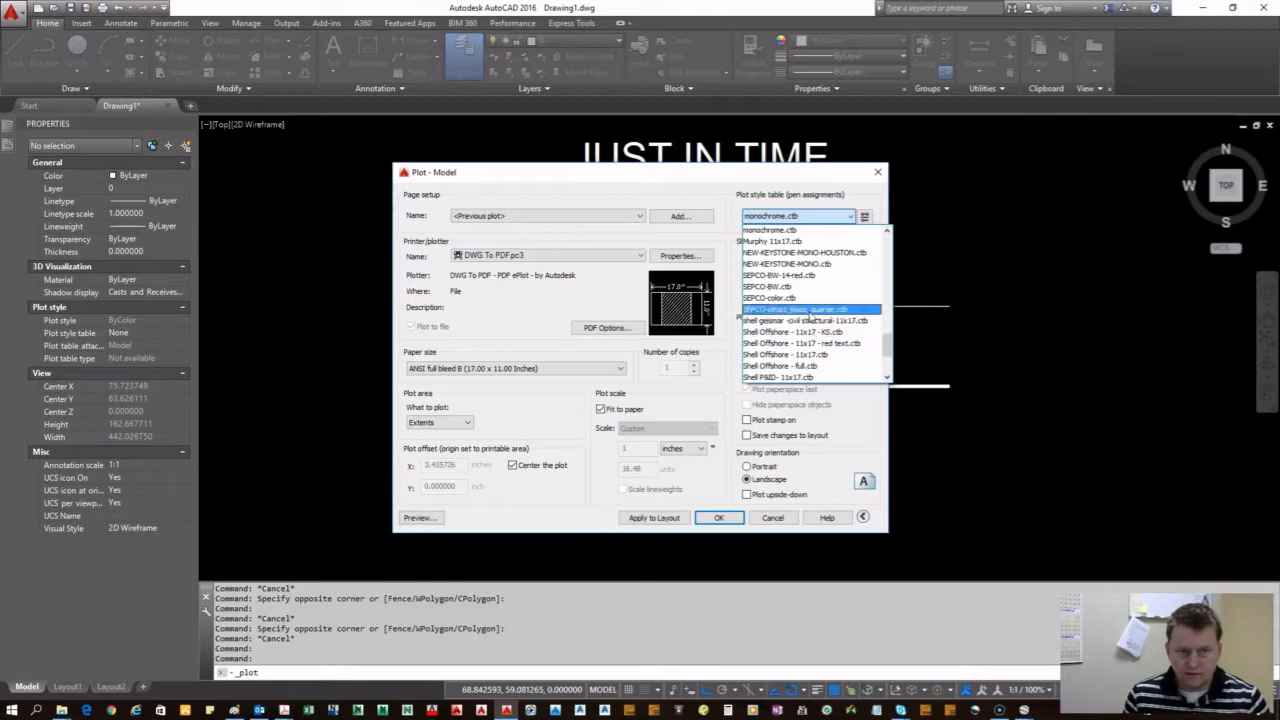
{"action": "left_click", "coordinate": [790, 230]}
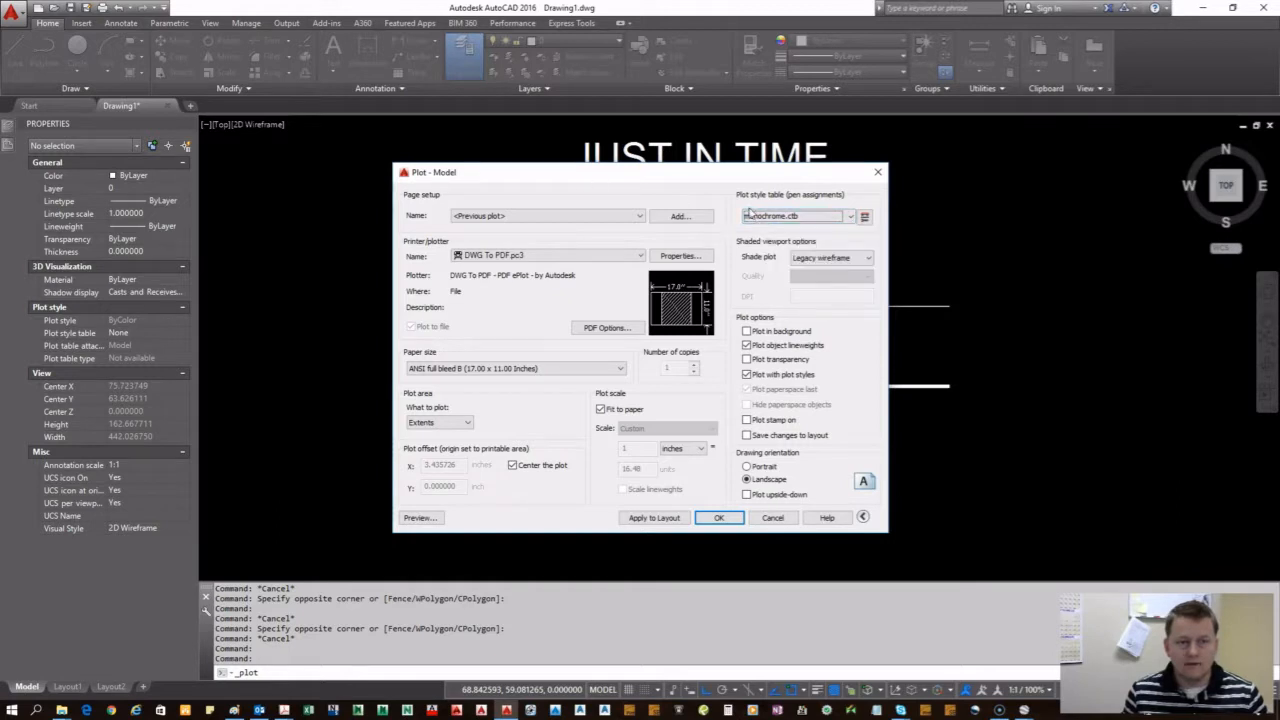
{"action": "left_click", "coordinate": [803, 218]}
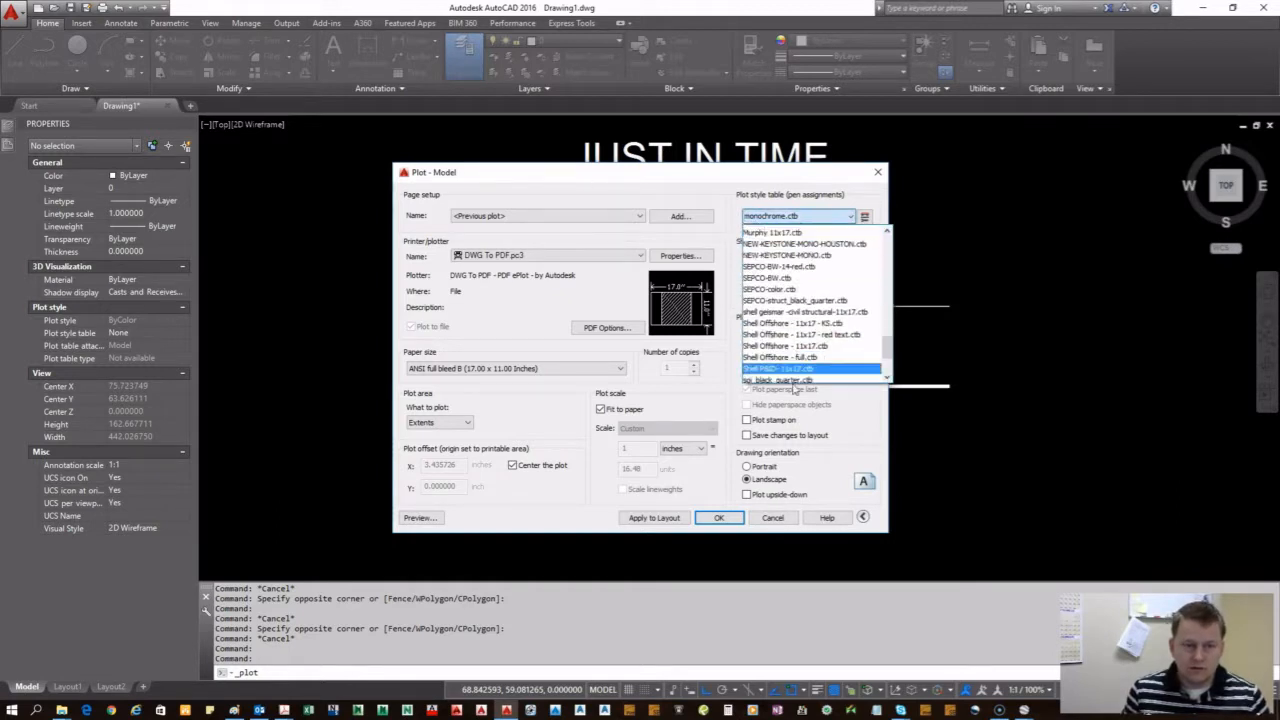
{"action": "left_click", "coordinate": [828, 195]}
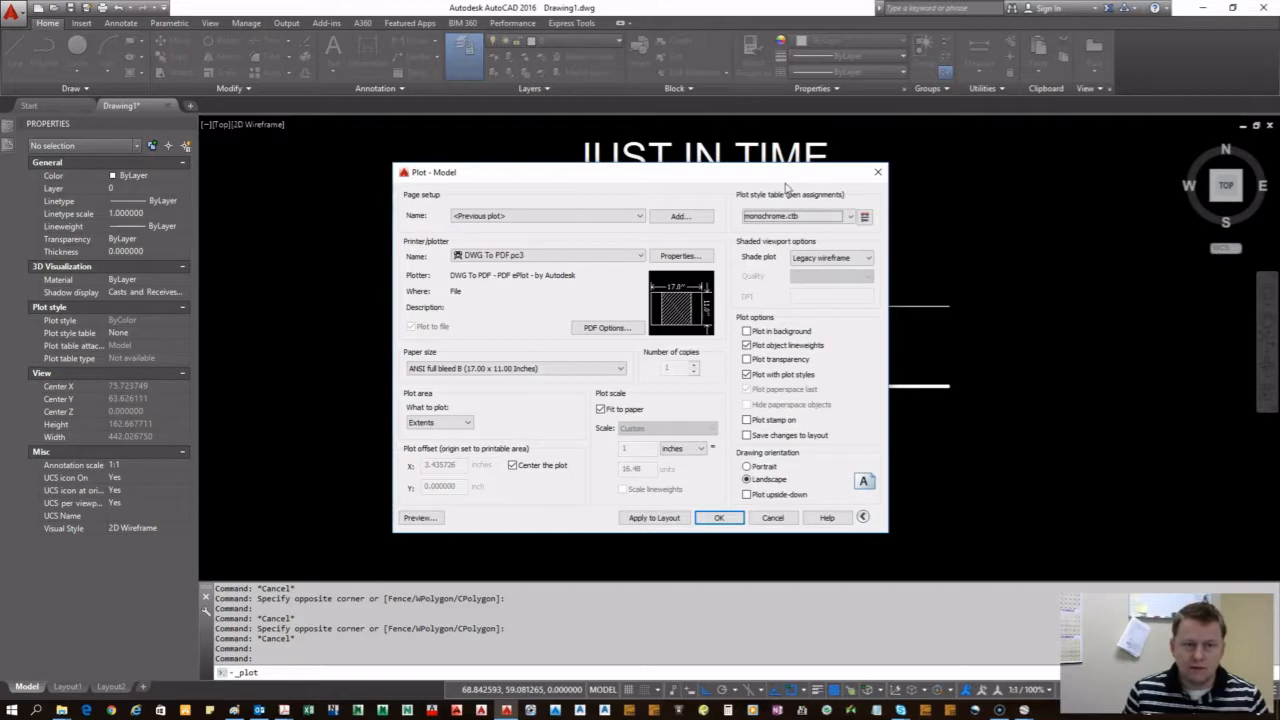
- Open the monochrome.ctb plot style table for editing and review the plot properties of colors 2, 4, 6 and 7
{"action": "mouse_move", "coordinate": [786, 187]}
{"action": "left_mouse_down"}
{"action": "mouse_move", "coordinate": [584, 175]}
{"action": "mouse_move", "coordinate": [650, 195]}
{"action": "mouse_move", "coordinate": [613, 208]}
{"action": "mouse_move", "coordinate": [609, 198]}
{"action": "left_mouse_up"}
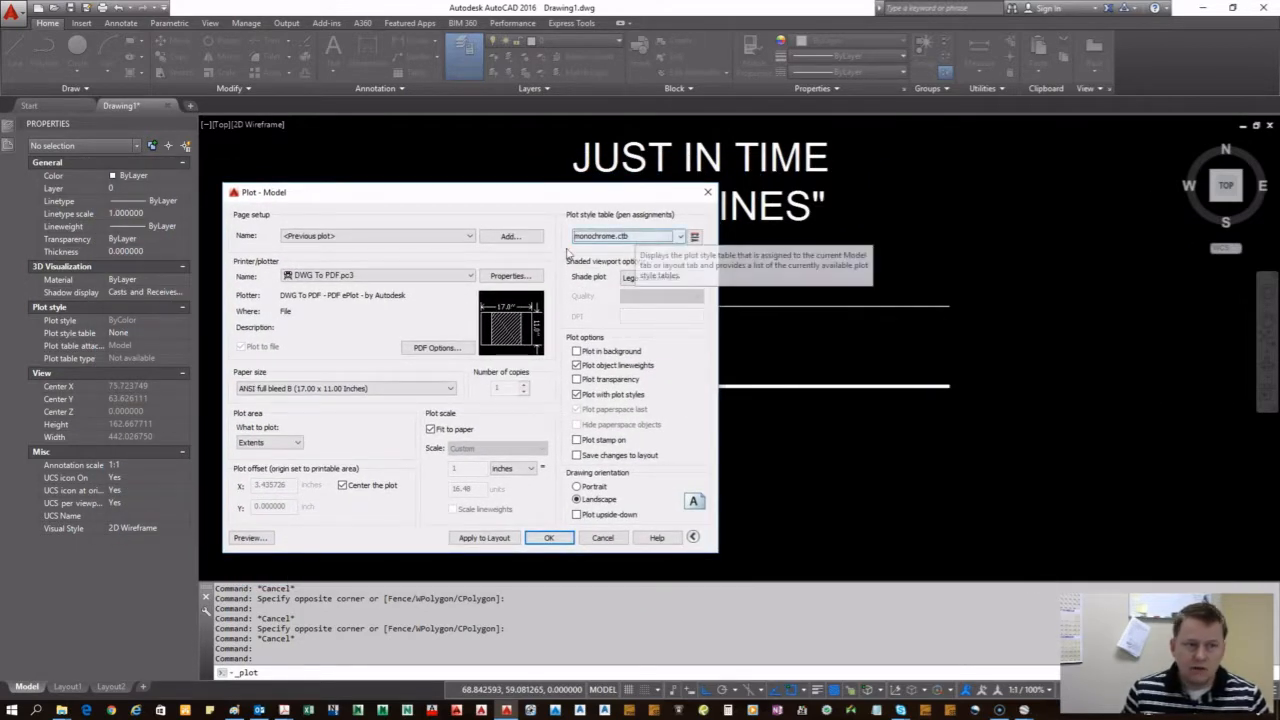
{"action": "left_click", "coordinate": [694, 238]}
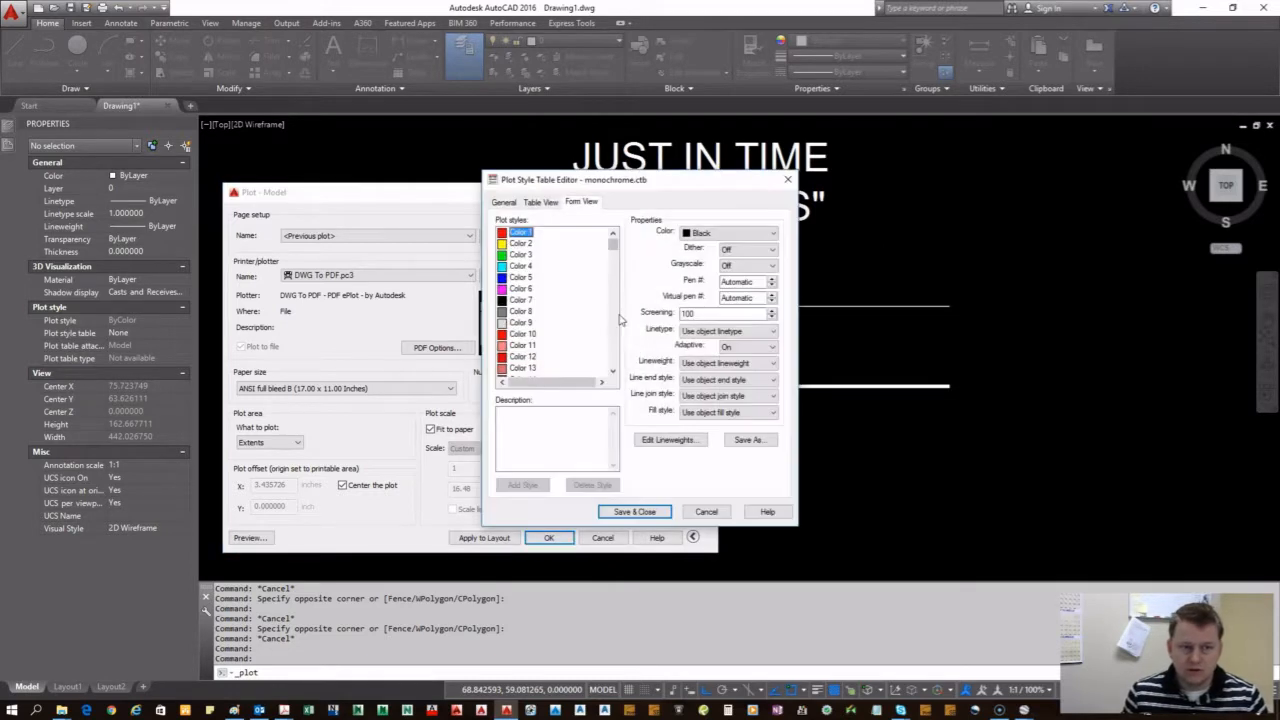
{"action": "left_click", "coordinate": [520, 244]}
{"action": "left_click", "coordinate": [521, 268]}
{"action": "left_click", "coordinate": [521, 287]}
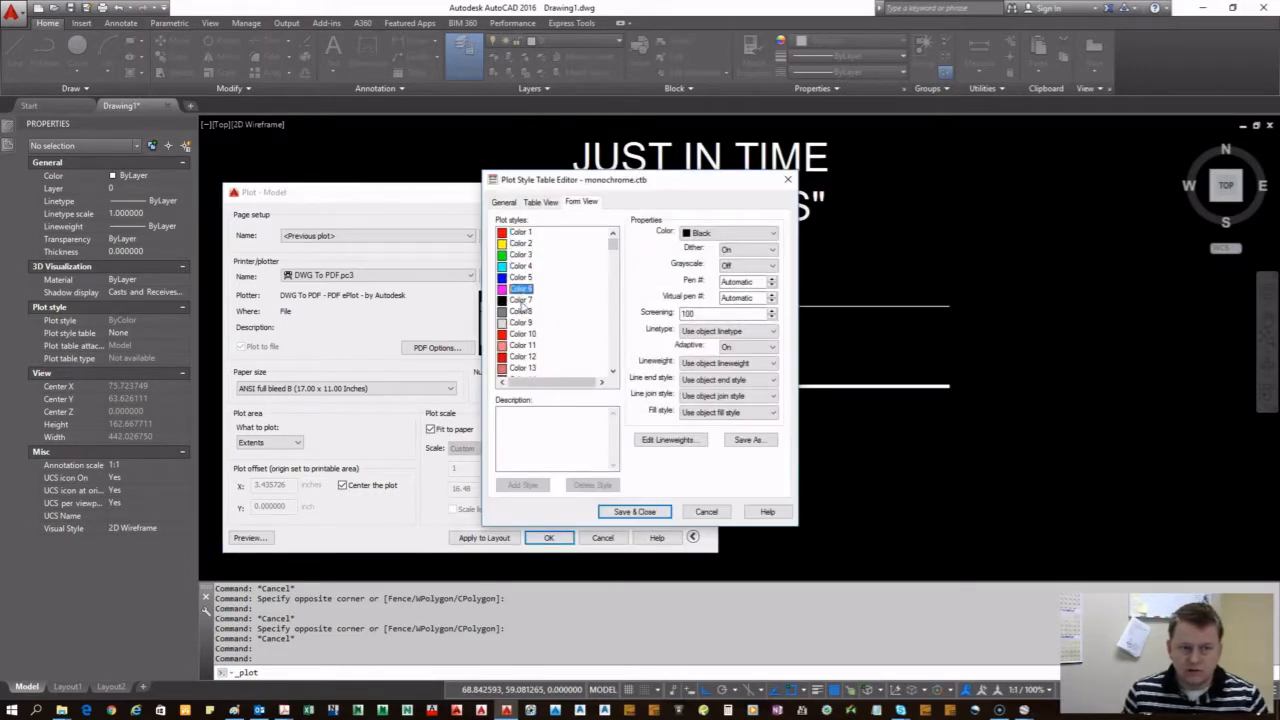
{"action": "left_click", "coordinate": [521, 303]}
- Set the lineweight of Color 1 in the monochrome.ctb plot style table to 0.5000 mm
{"action": "left_click", "coordinate": [543, 202]}
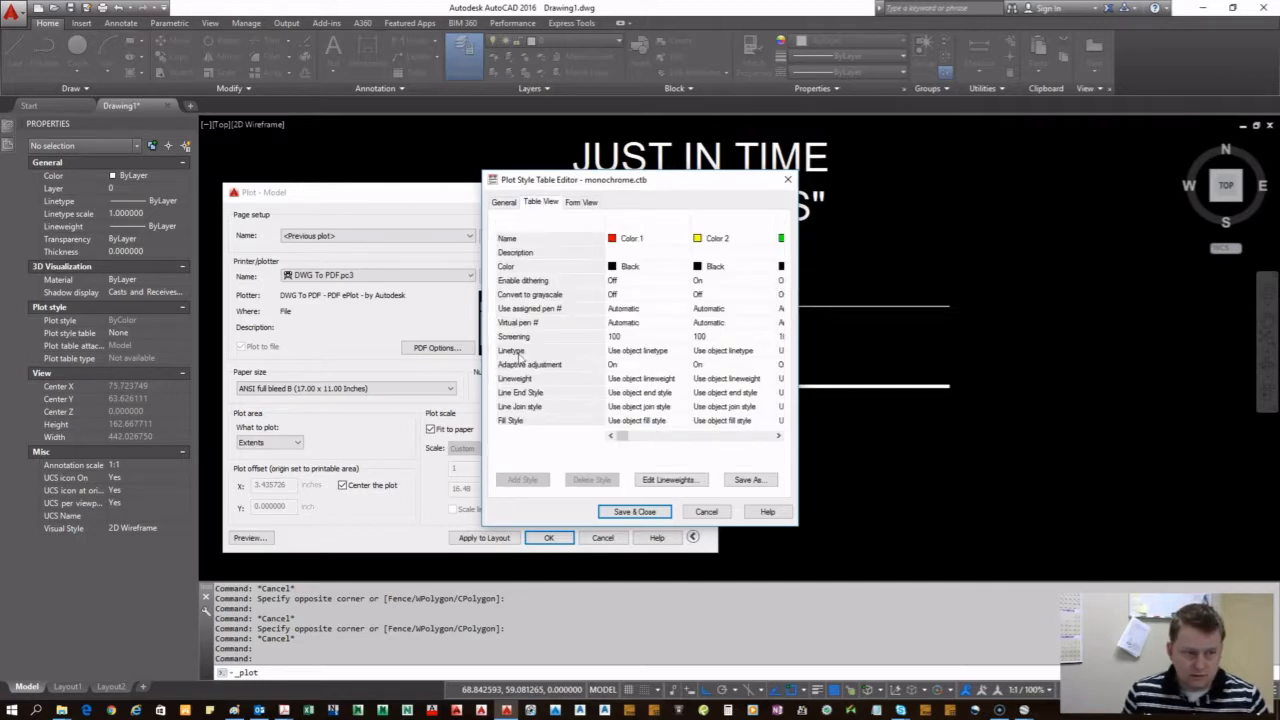
{"action": "left_click", "coordinate": [616, 381]}
{"action": "left_click", "coordinate": [616, 381]}
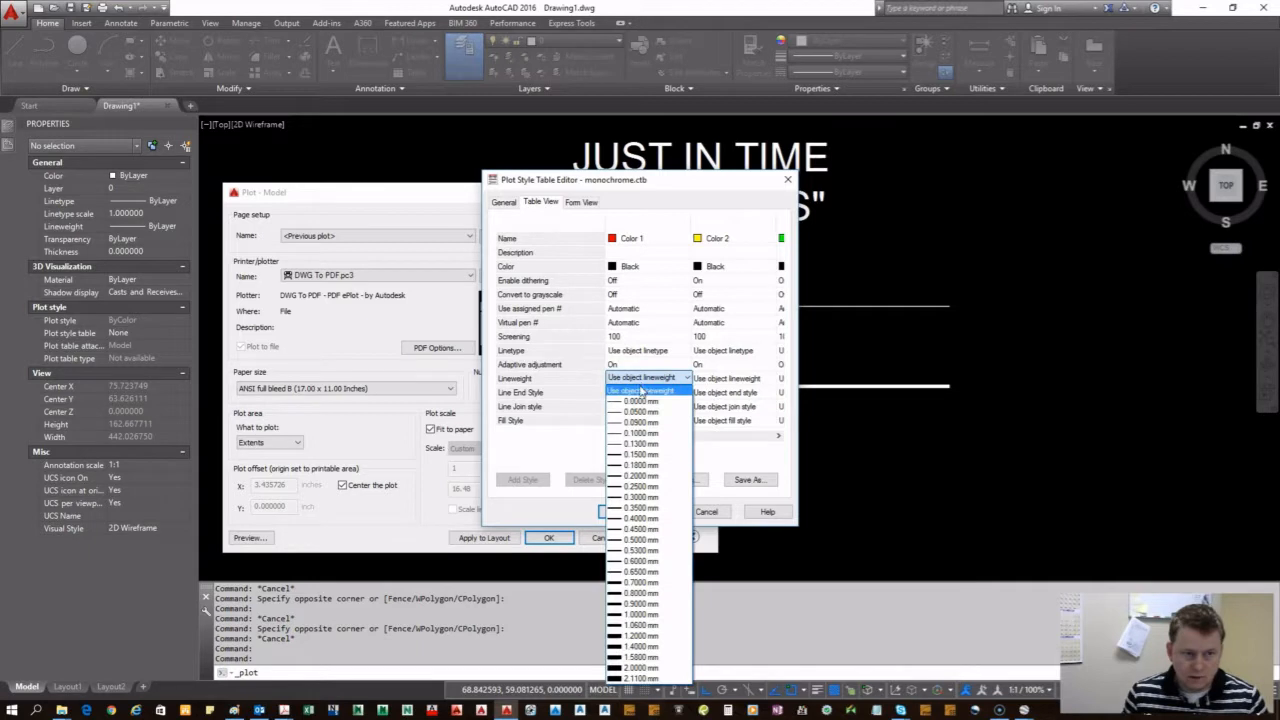
{"action": "left_click", "coordinate": [658, 541]}
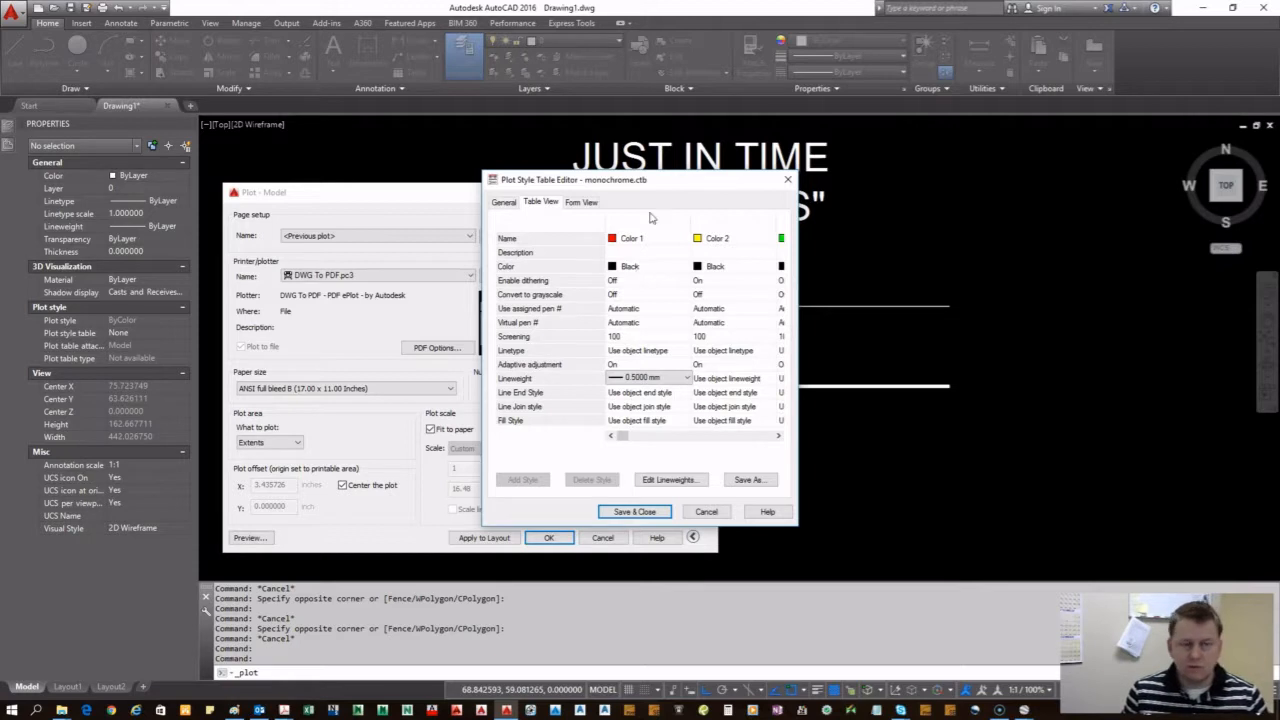
- Set the plotted color of Color 1 in the plot style table to Red
{"action": "left_click", "coordinate": [626, 268]}
{"action": "left_click", "coordinate": [630, 266]}
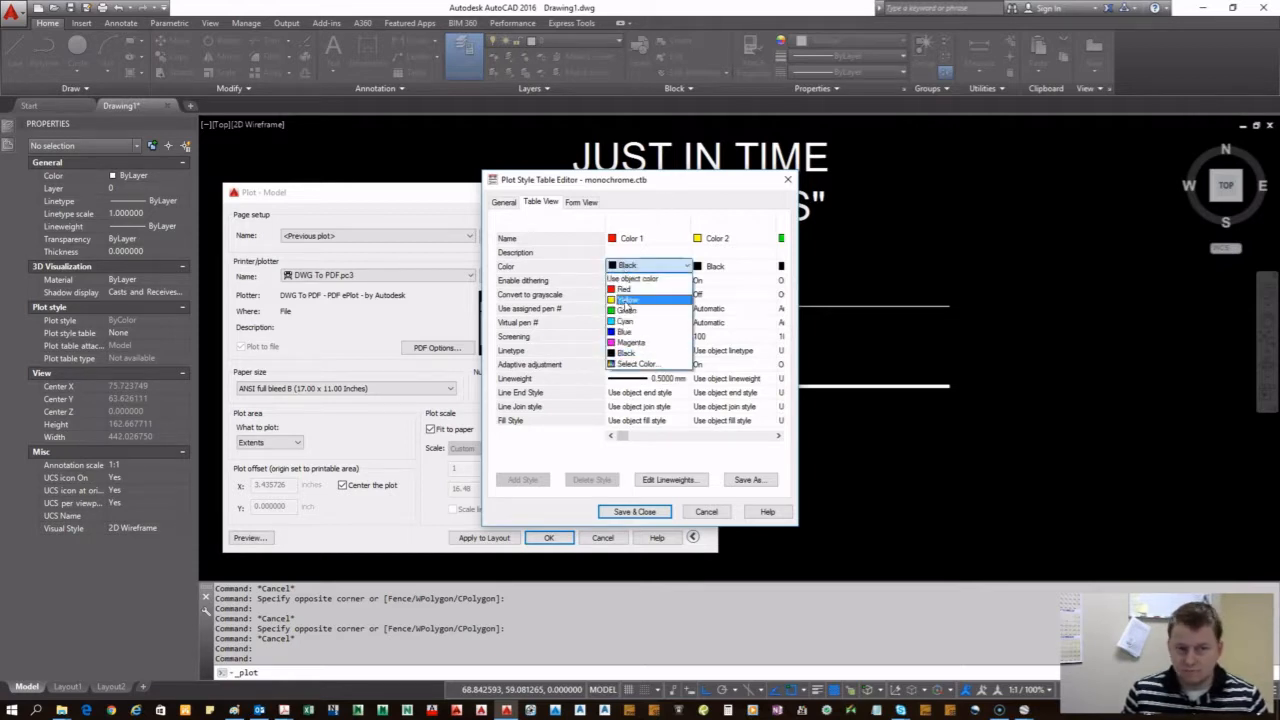
{"action": "left_click", "coordinate": [650, 296]}
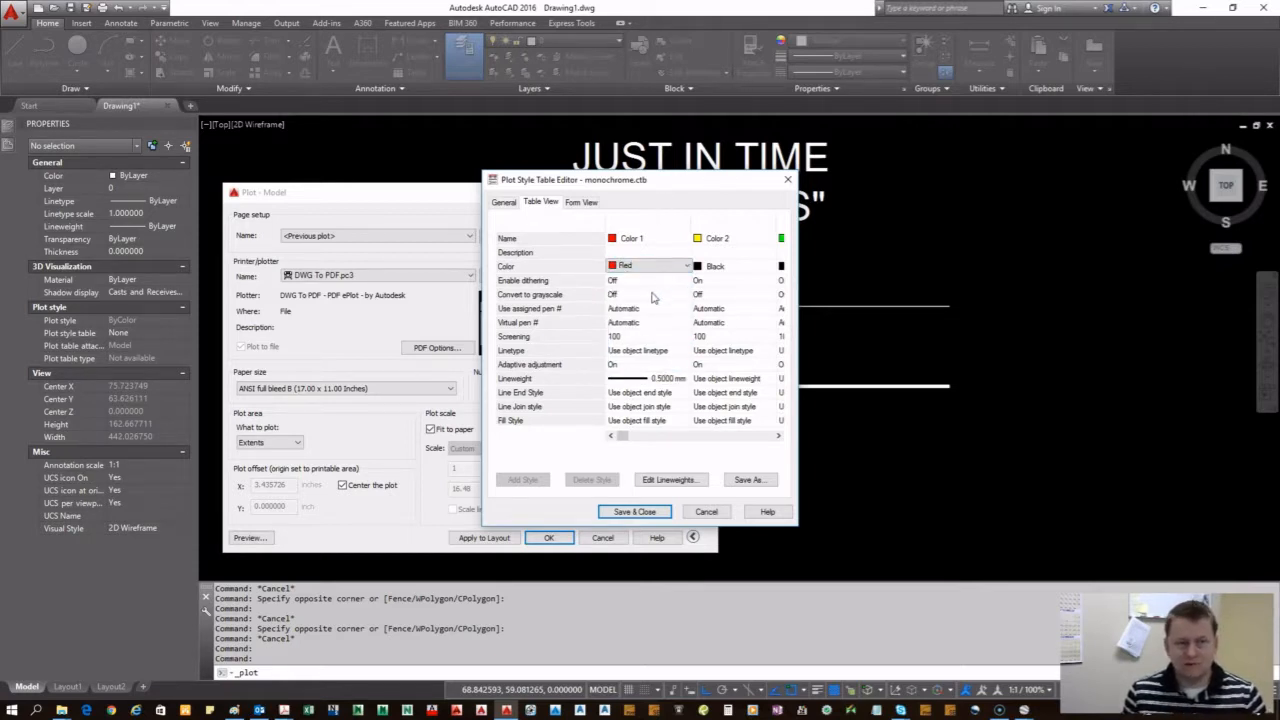
- Set the plotted color of Color 1 in monochrome.ctb to Black and widen the table editor to show Colors 1 to 8
{"action": "left_click", "coordinate": [673, 264]}
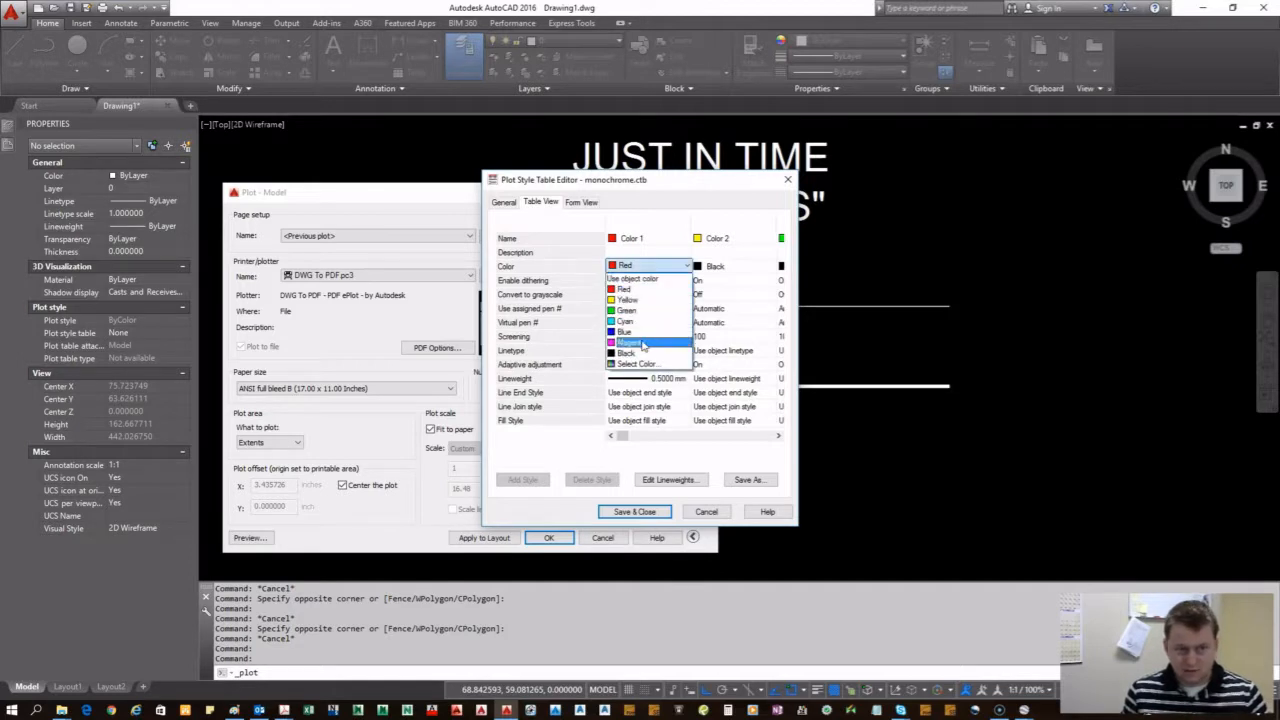
{"action": "left_click", "coordinate": [636, 353]}
{"action": "left_click_drag", "start_coordinate": [615, 185], "coordinate": [545, 241]}
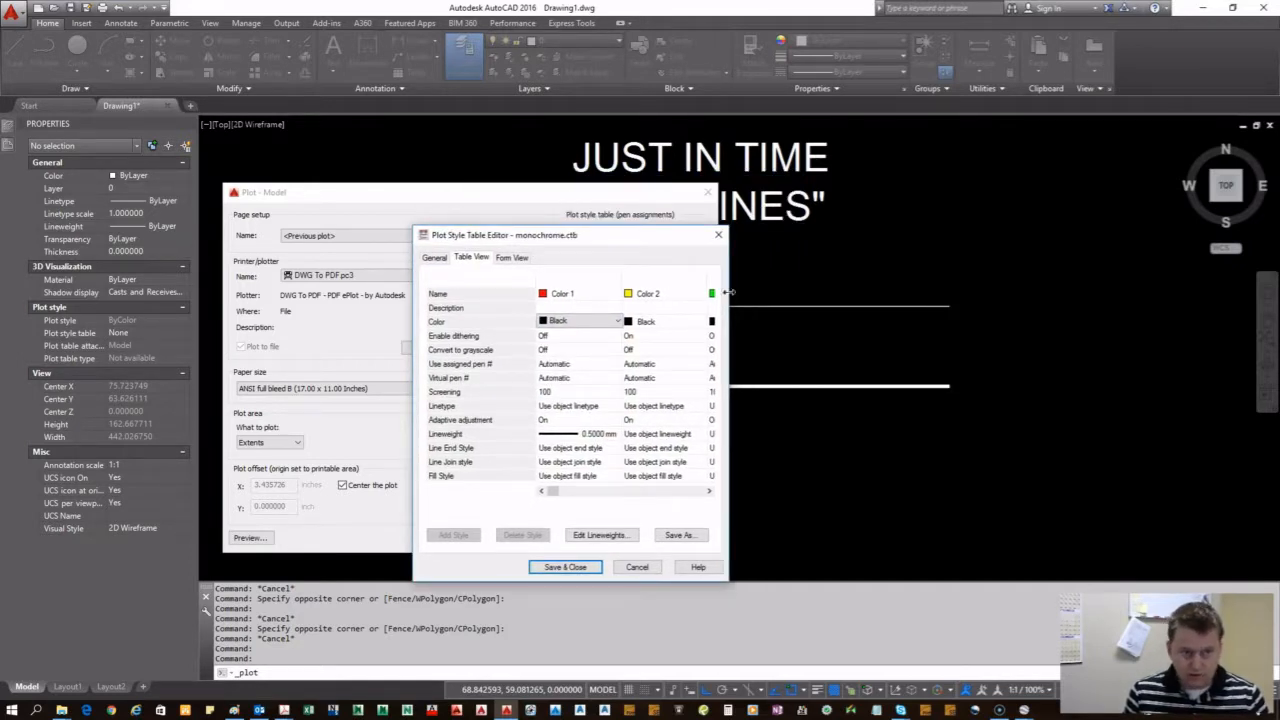
{"action": "left_click_drag", "start_coordinate": [728, 292], "coordinate": [1200, 292]}
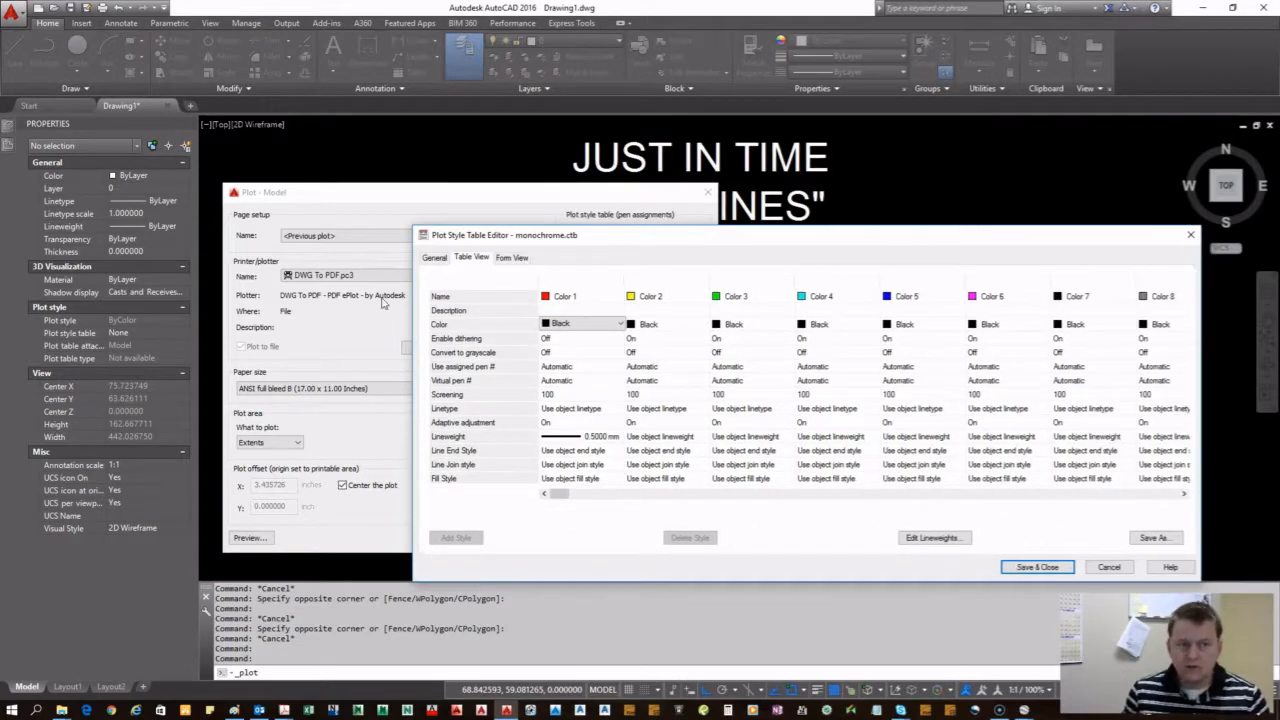
- Close the plot style table editor and leave the Plot dialog without plotting
{"action": "left_click", "coordinate": [1190, 235]}
{"action": "left_click", "coordinate": [653, 405]}
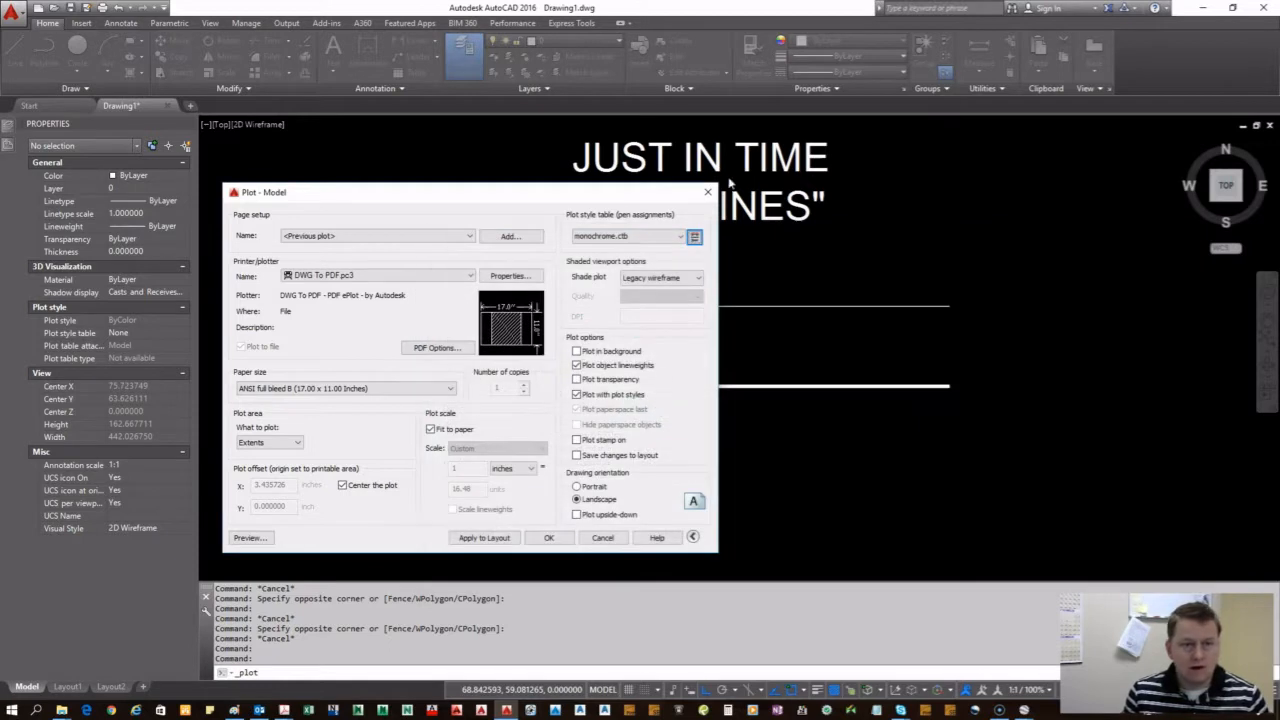
{"action": "left_click", "coordinate": [708, 192]}
- Compare the properties of the upper line with those of the lower wide polyline
{"action": "left_click", "coordinate": [698, 314]}
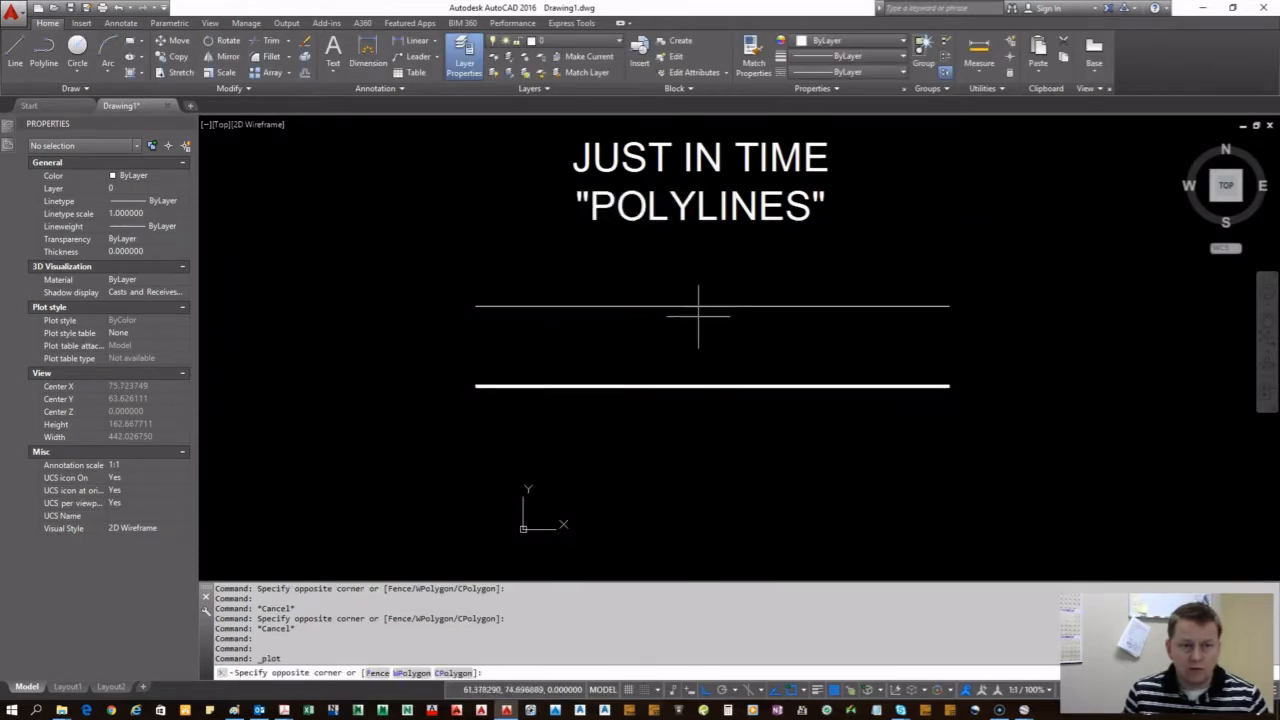
{"action": "left_click", "coordinate": [590, 264]}
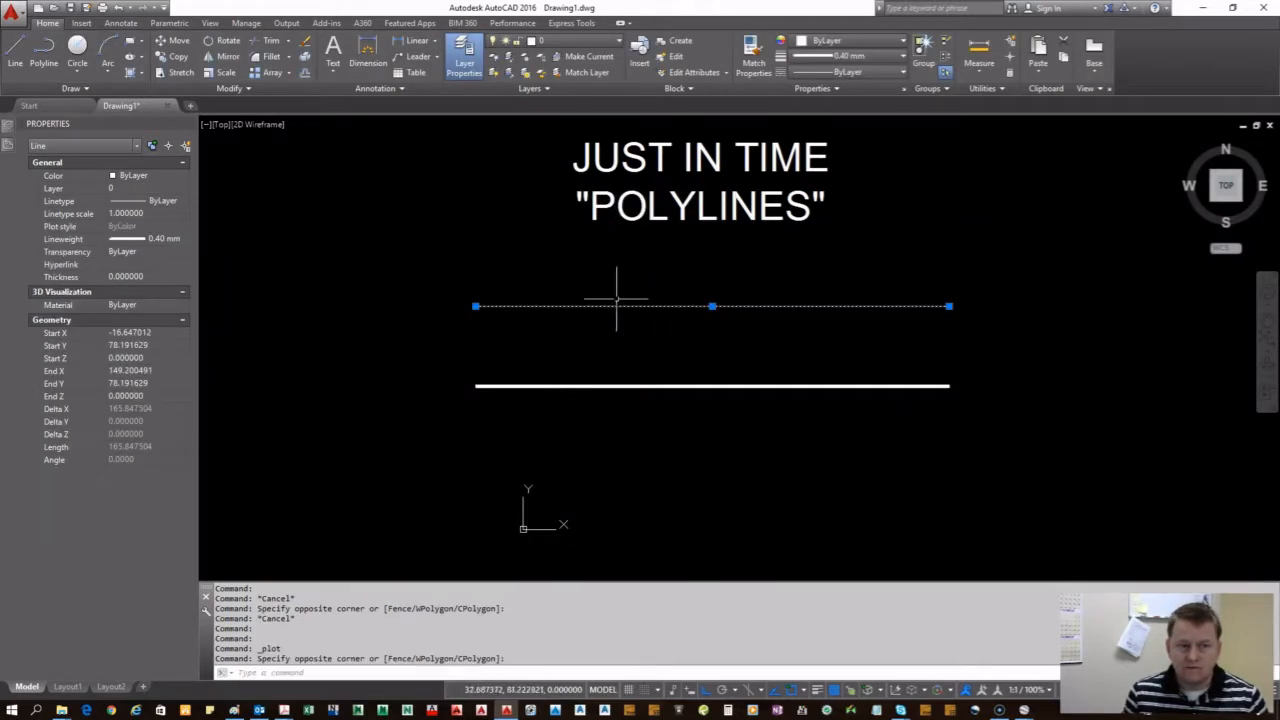
{"action": "key", "text": "Escape"}
{"action": "left_click", "coordinate": [711, 434]}
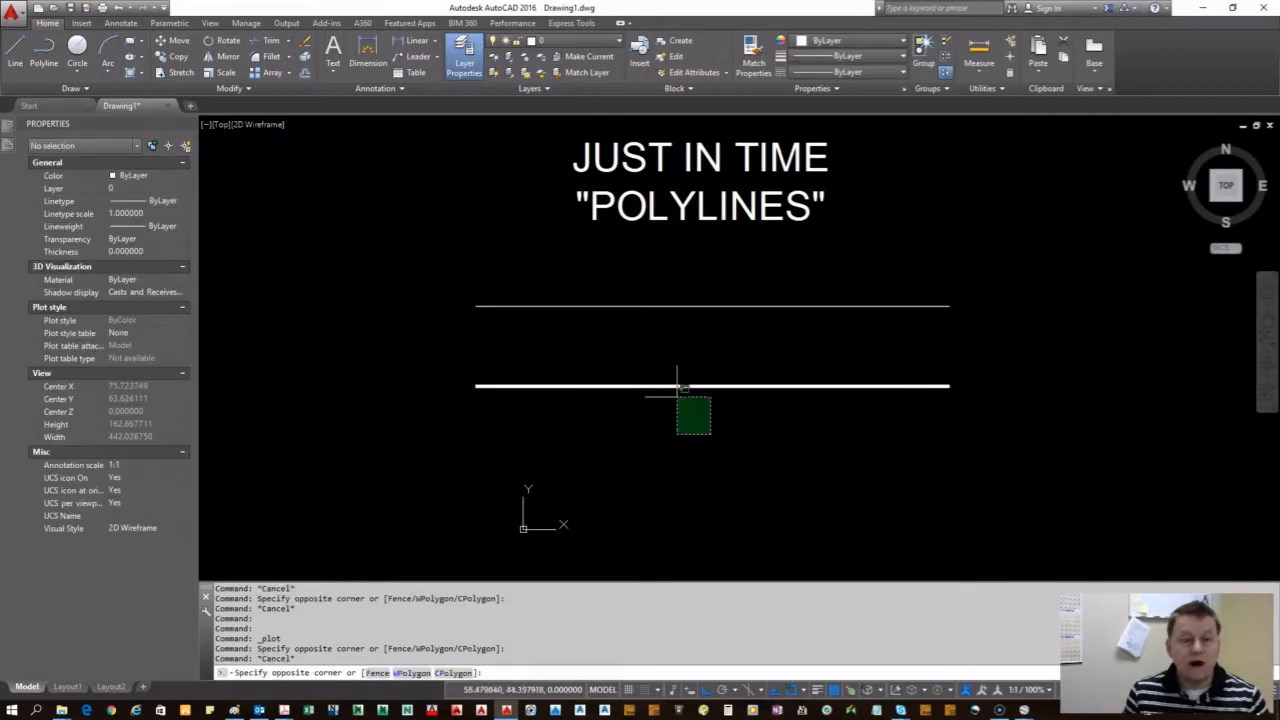
{"action": "left_click", "coordinate": [678, 388]}
- Display the drawing in the Hidden visual style and examine the outline at the starting end of the wide polyline
{"action": "scroll", "coordinate": [608, 424], "scroll_direction": "up", "scroll_amount": 2}
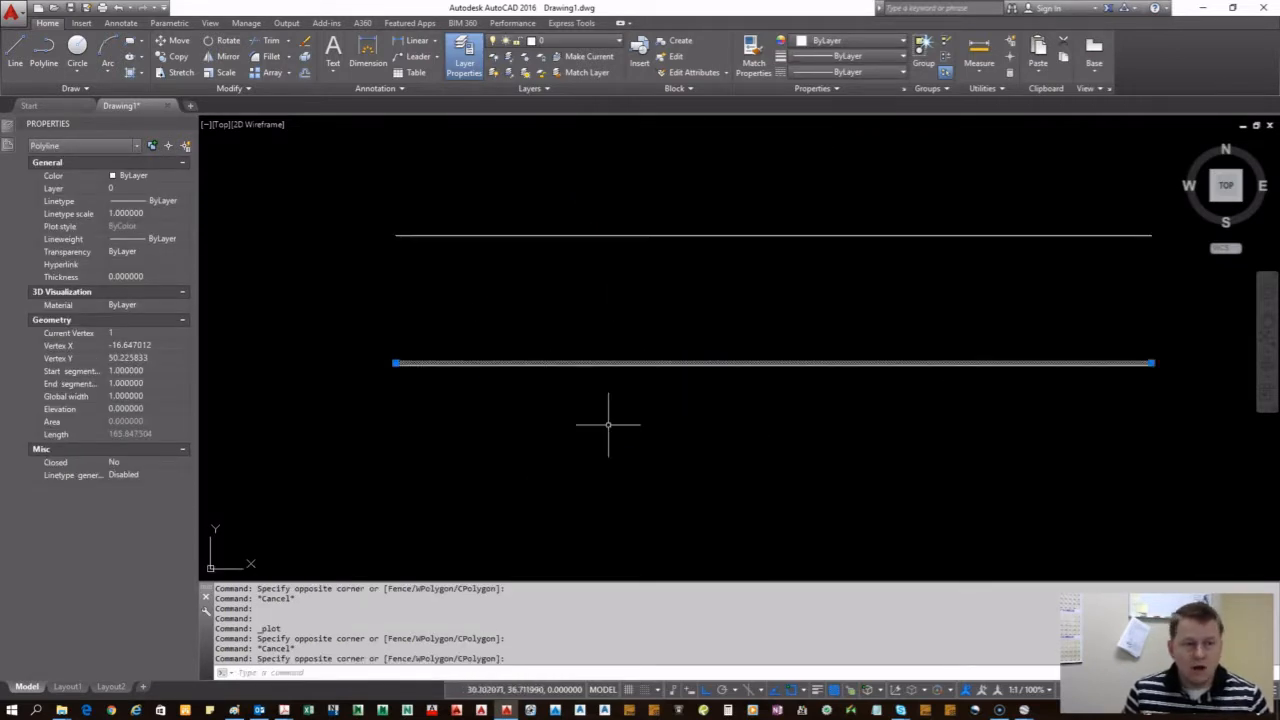
{"action": "scroll", "coordinate": [608, 424], "scroll_direction": "up", "scroll_amount": 10}
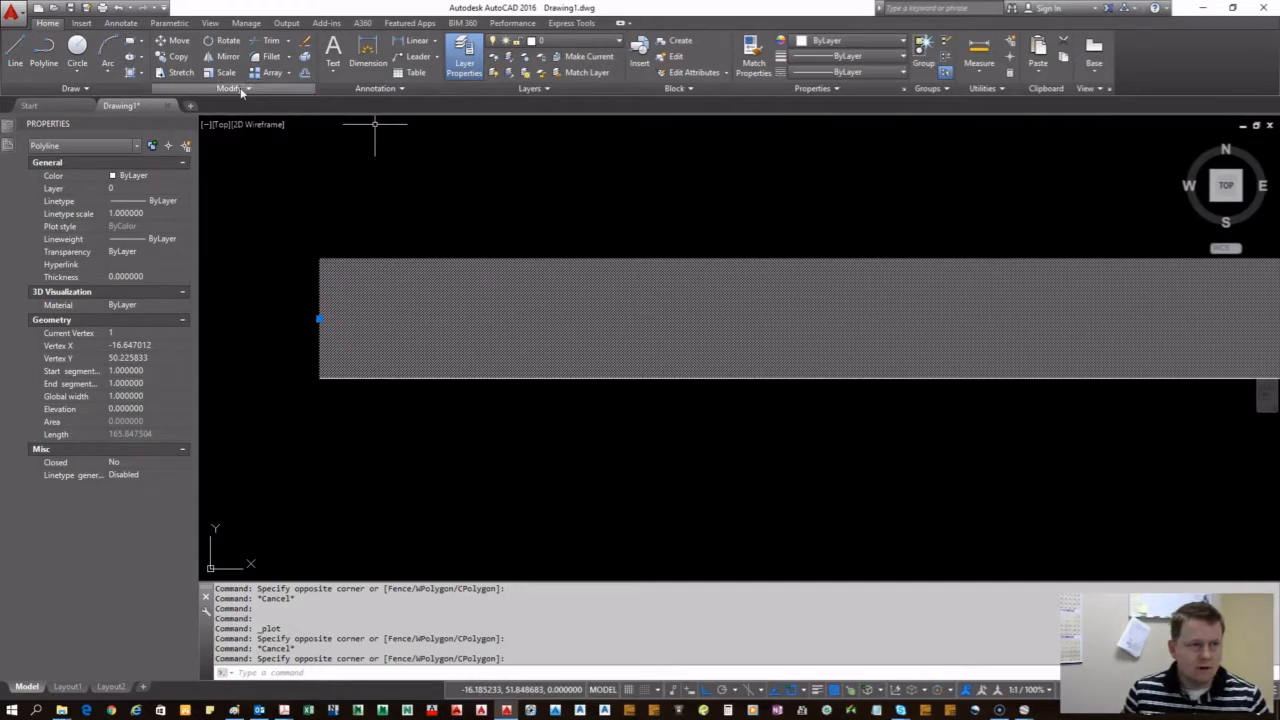
{"action": "left_click", "coordinate": [262, 125]}
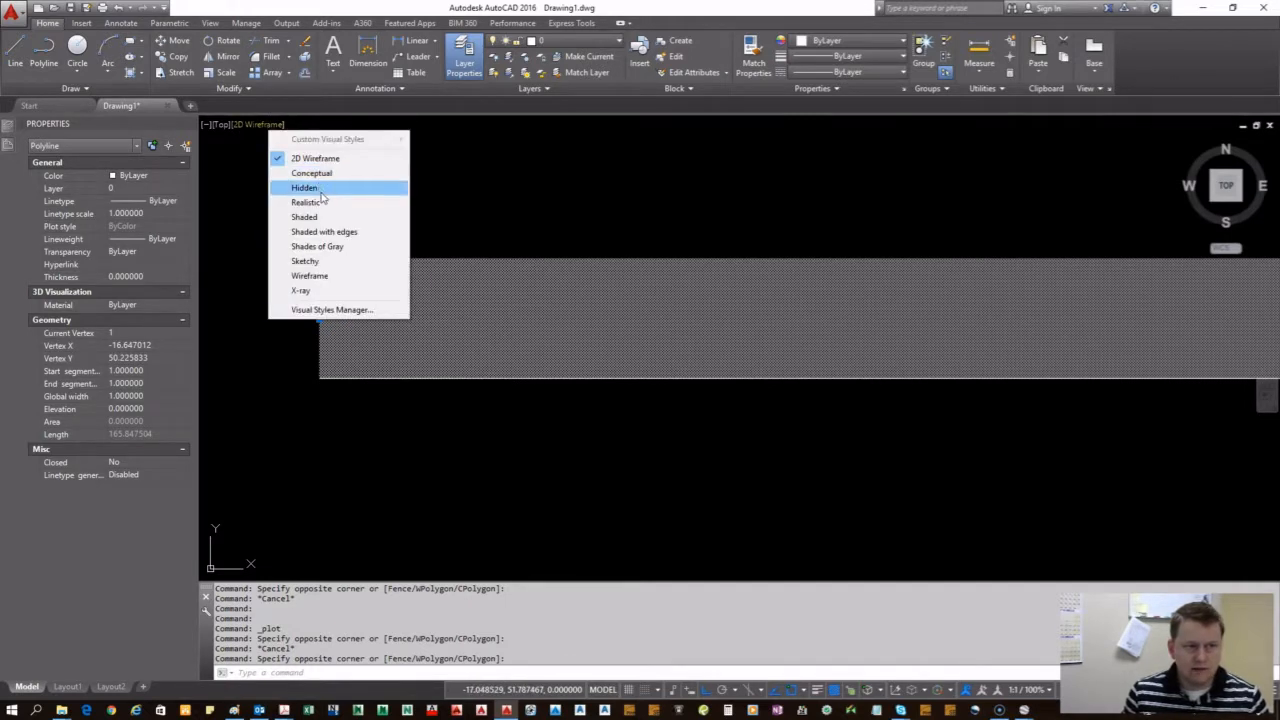
{"action": "left_click", "coordinate": [305, 187]}
{"action": "left_click", "coordinate": [350, 262]}
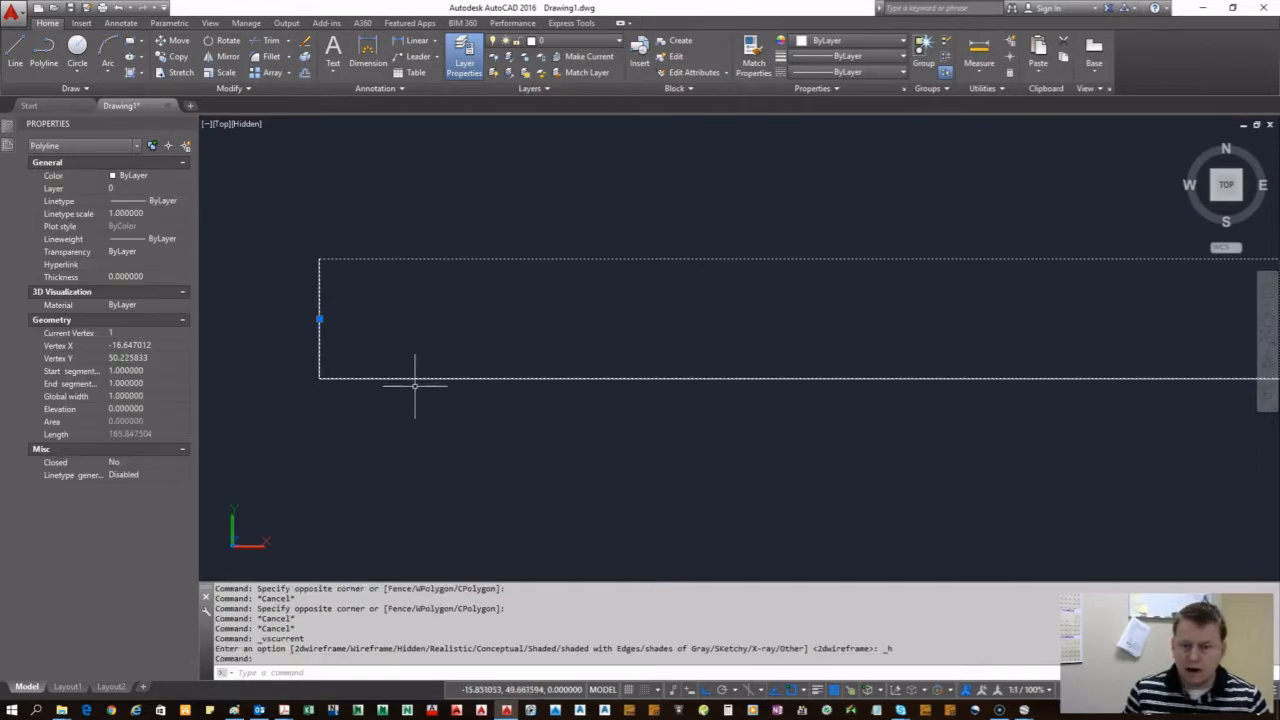
{"action": "scroll", "coordinate": [318, 256], "scroll_direction": "up", "scroll_amount": 3}
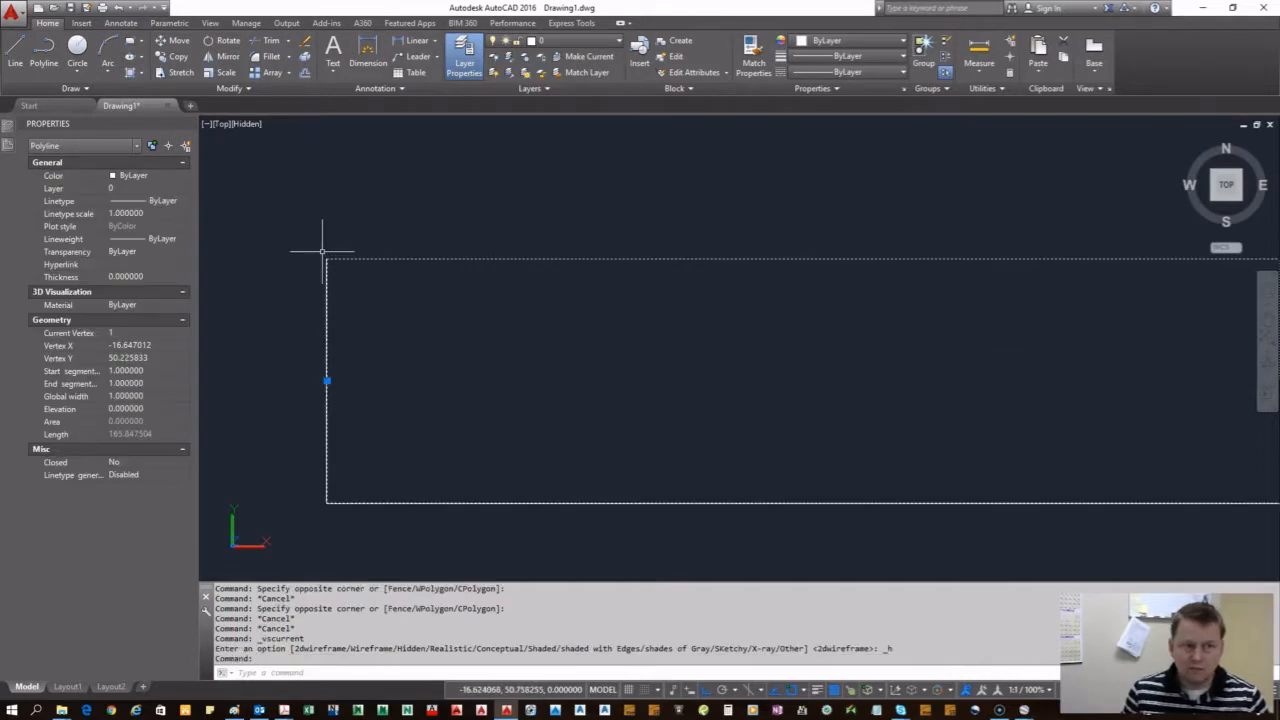
{"action": "scroll", "coordinate": [257, 405], "scroll_direction": "down", "scroll_amount": 9}
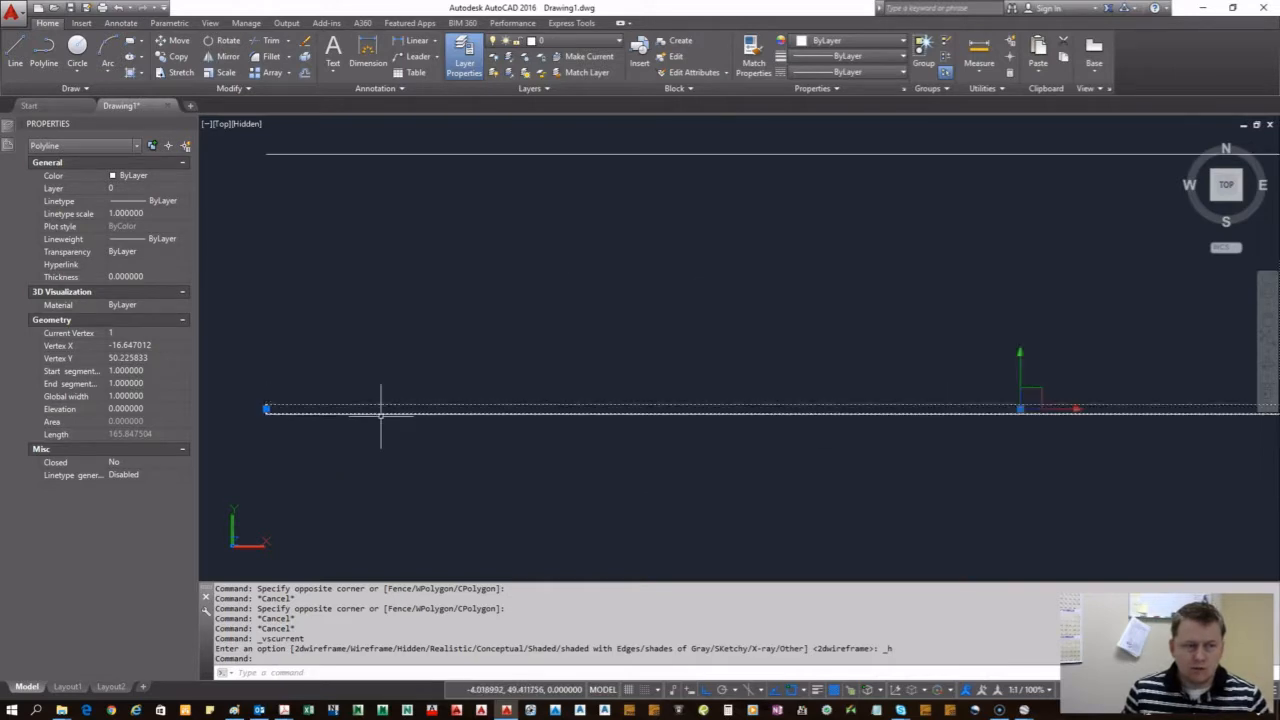
{"action": "scroll", "coordinate": [385, 418], "scroll_direction": "down", "scroll_amount": 6}
{"action": "scroll", "coordinate": [510, 423], "scroll_direction": "up", "scroll_amount": 5}
{"action": "scroll", "coordinate": [423, 434], "scroll_direction": "down", "scroll_amount": 1}
{"action": "scroll", "coordinate": [375, 398], "scroll_direction": "up", "scroll_amount": 8}
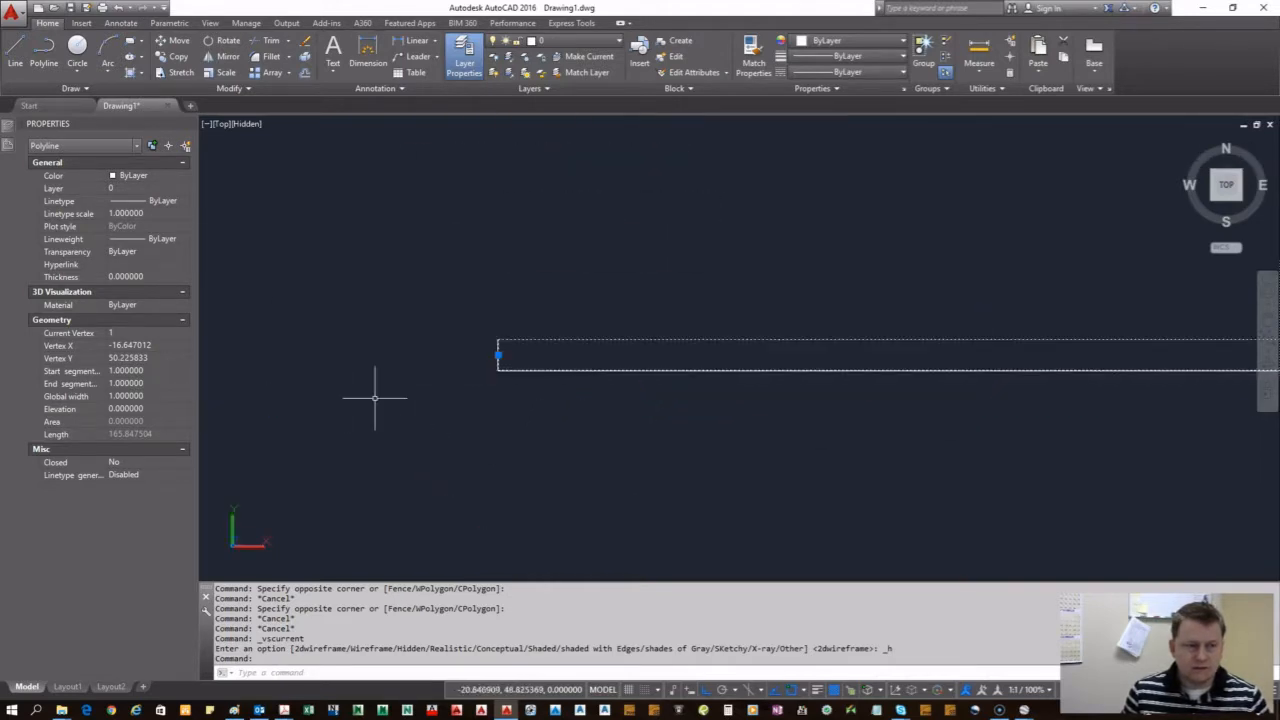
{"action": "scroll", "coordinate": [523, 334], "scroll_direction": "up", "scroll_amount": 5}
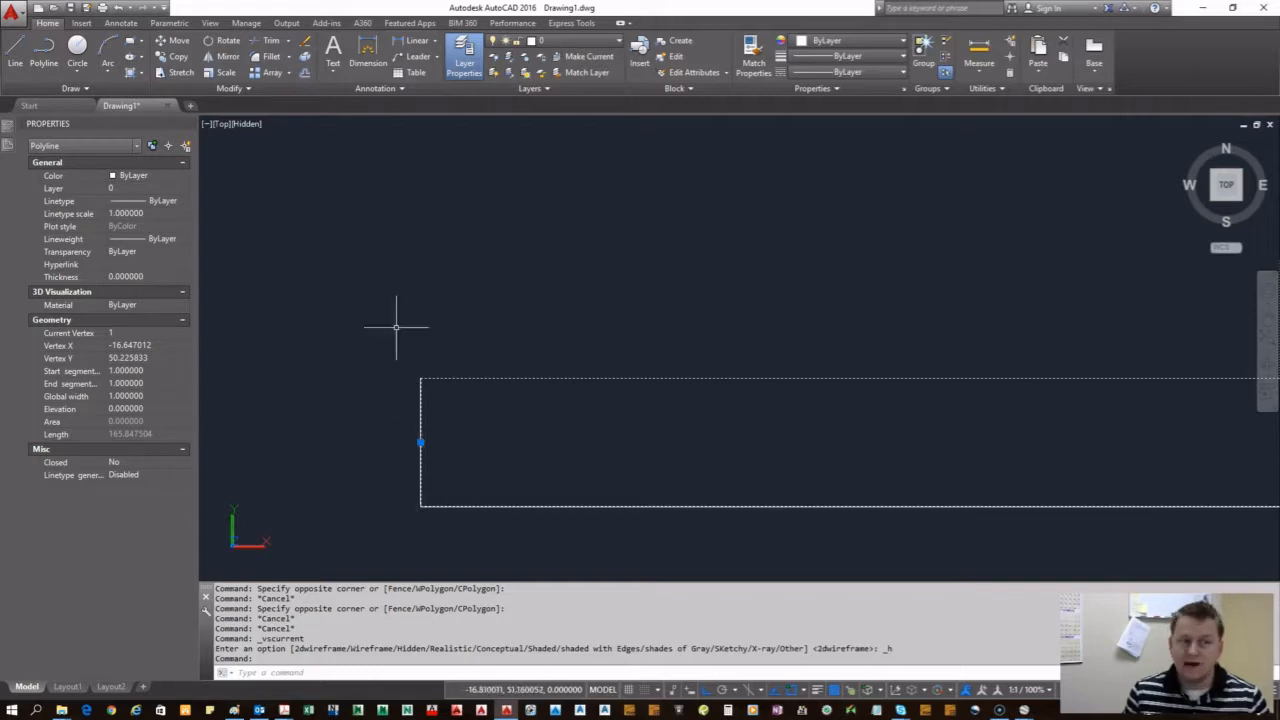
- Return the viewport to the 2D Wireframe visual style with the title and both lines in view
{"action": "left_click", "coordinate": [245, 128]}
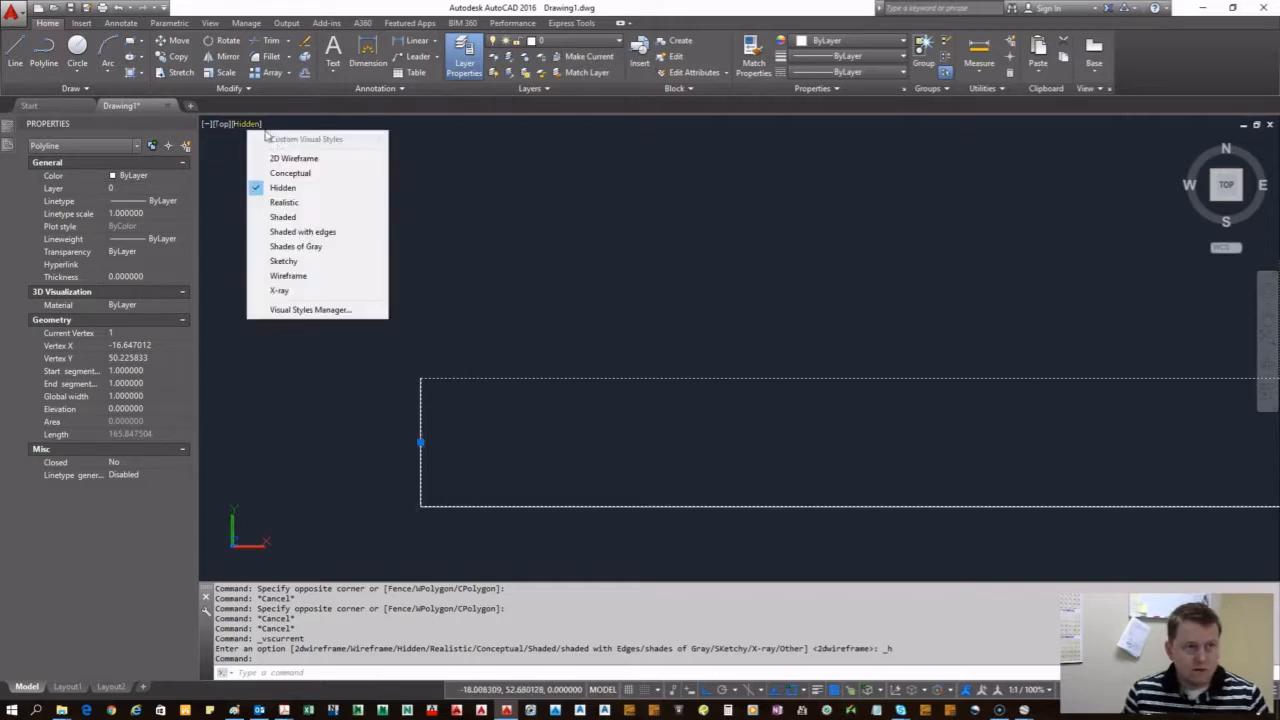
{"action": "left_click", "coordinate": [290, 155]}
{"action": "scroll", "coordinate": [396, 415], "scroll_direction": "down", "scroll_amount": 10}
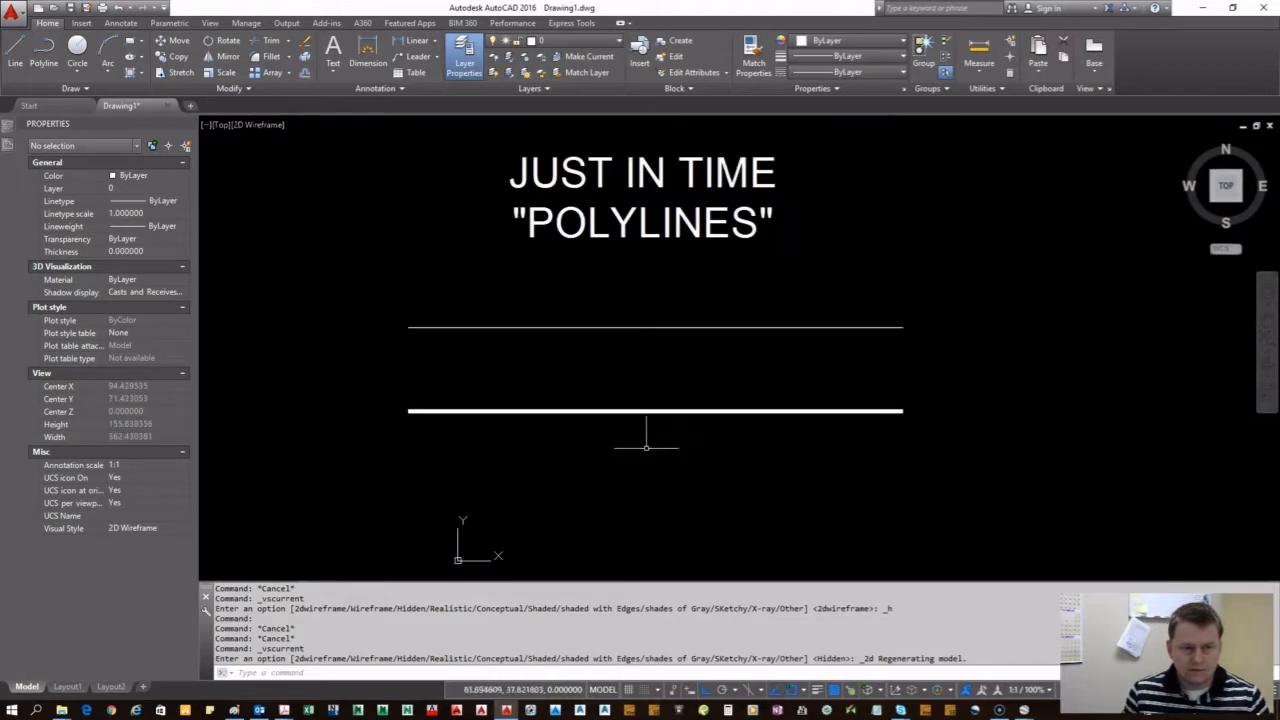
- Review the properties of the upper line, including its lineweight, and deselect it
{"action": "left_click", "coordinate": [645, 327]}
{"action": "left_click", "coordinate": [598, 300]}
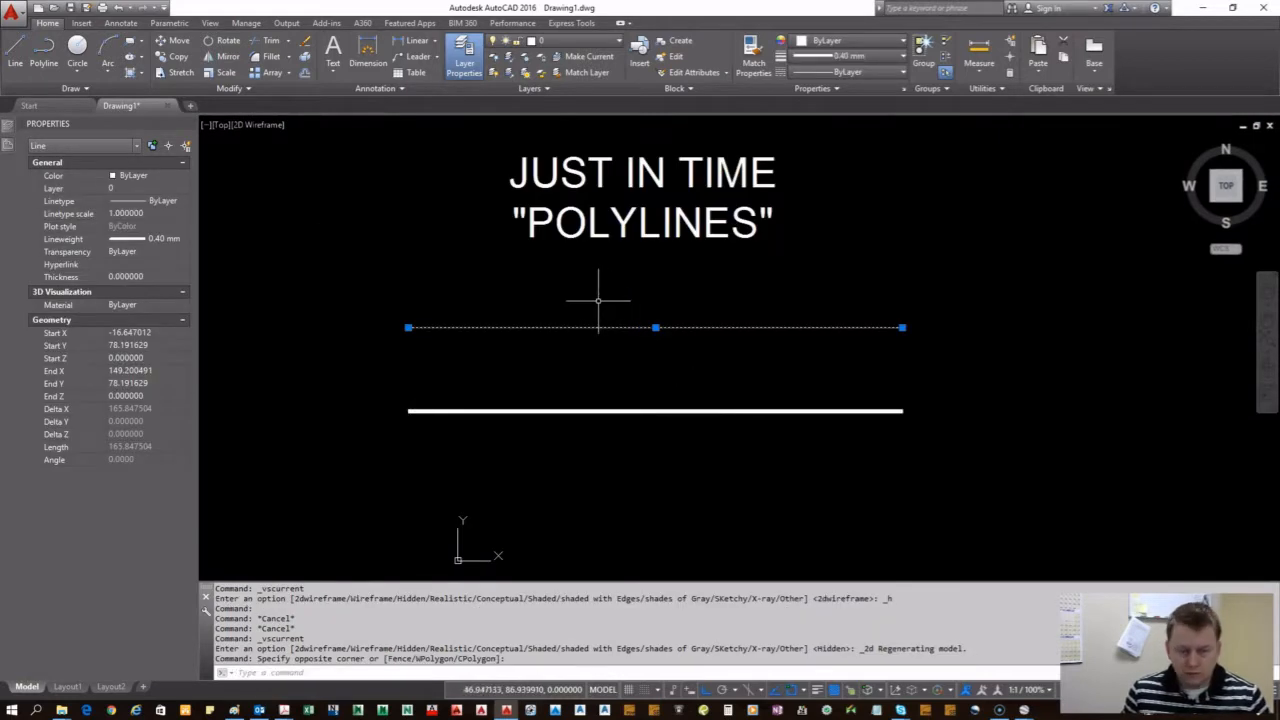
{"action": "key", "text": "Escape"}
- Explode the lower wide polyline into a plain line and undo the explosion
{"action": "left_click_drag", "start_coordinate": [529, 447], "coordinate": [447, 376]}
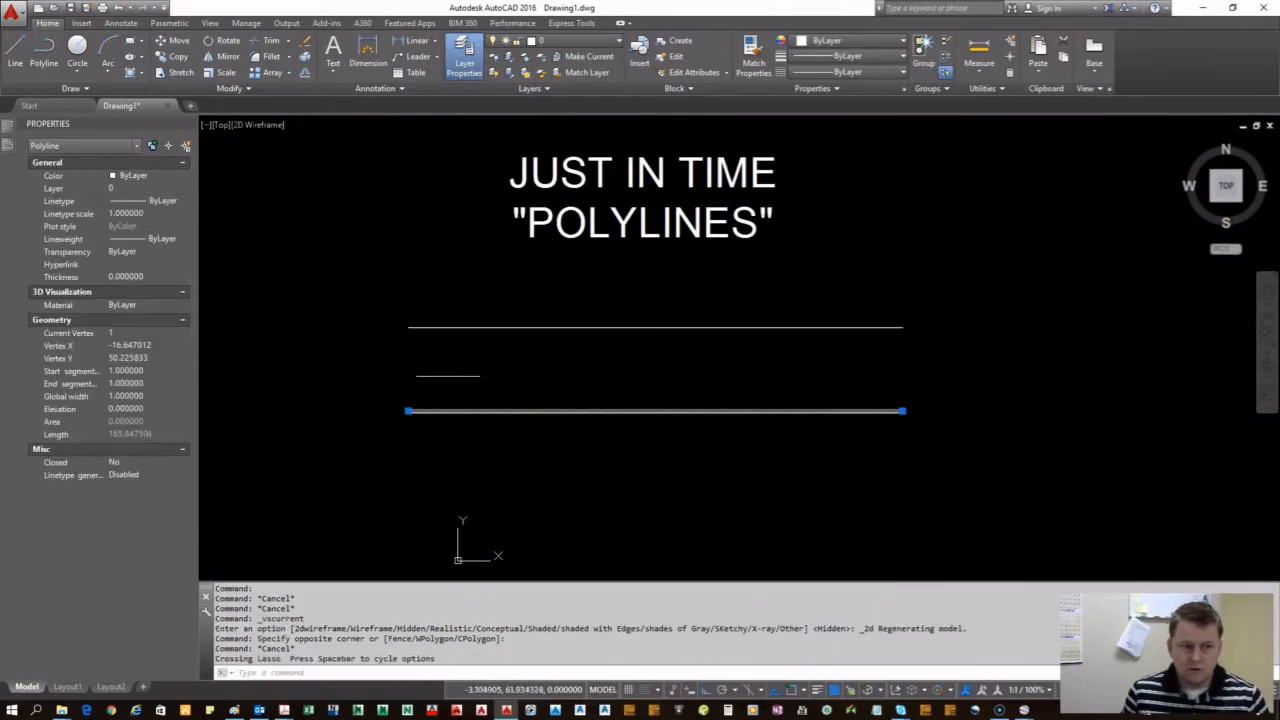
{"action": "left_click", "coordinate": [447, 376]}
{"action": "left_click", "coordinate": [482, 378]}
{"action": "type", "text": "x"}
{"action": "key", "text": "Return"}
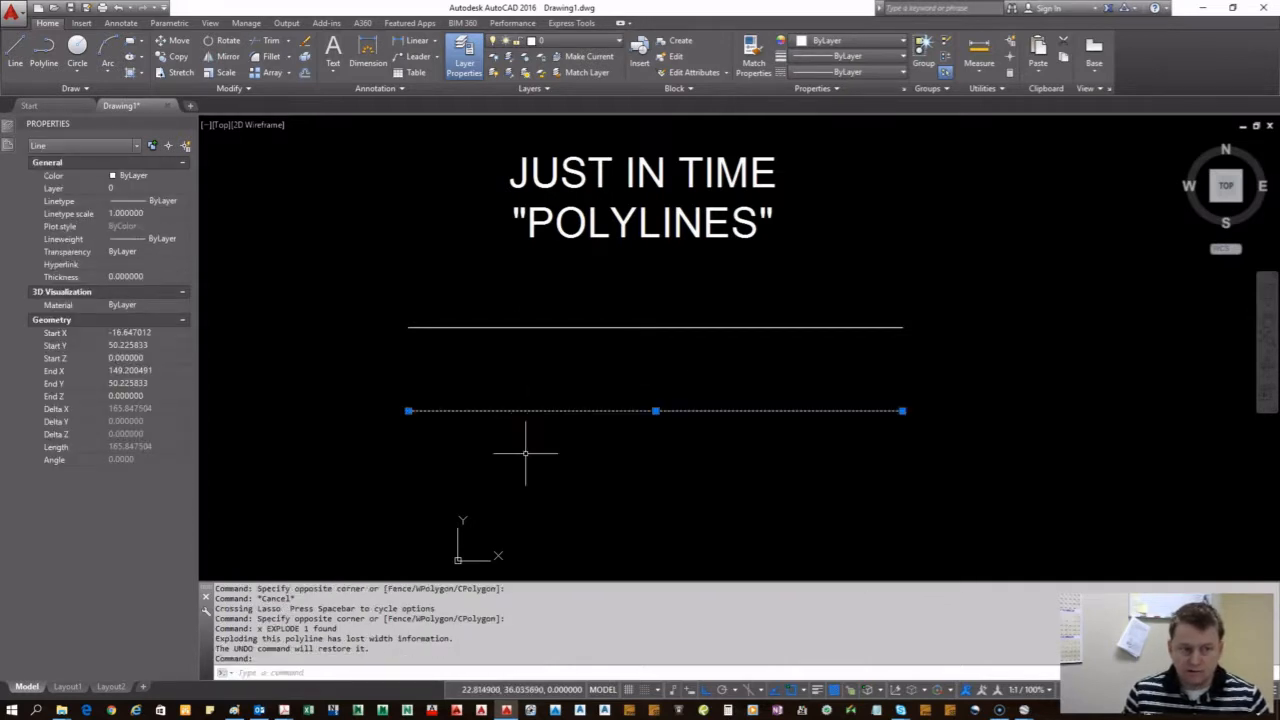
{"action": "key", "text": "Escape"}
{"action": "key", "text": "ctrl+z"}
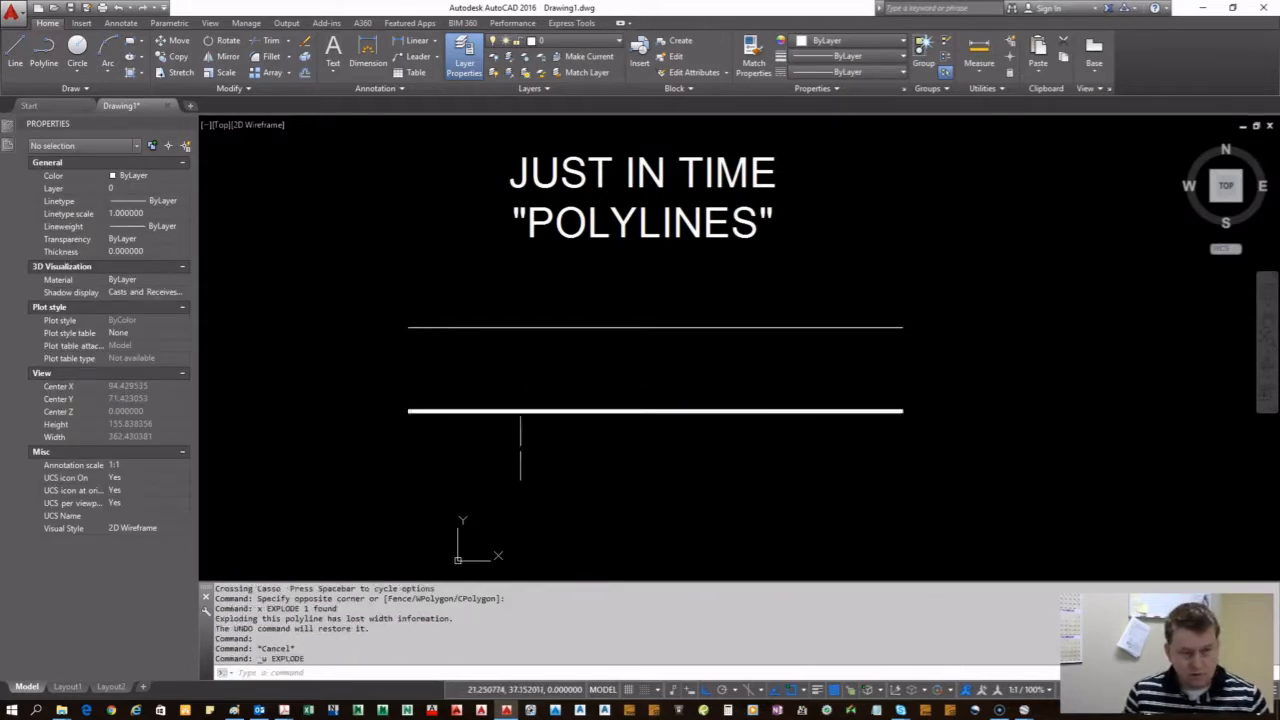
- Delete the thin upper line, keeping the wide polyline
{"action": "left_click", "coordinate": [543, 401]}
{"action": "left_click", "coordinate": [572, 314]}
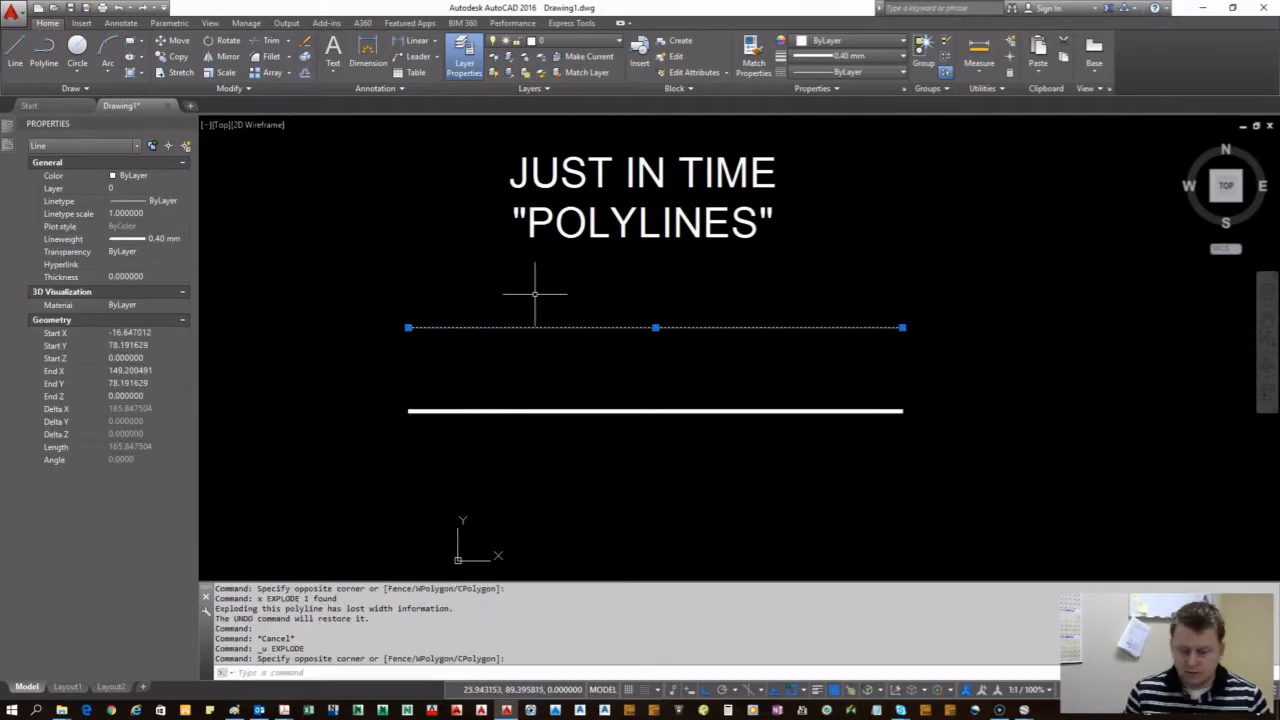
{"action": "key", "text": "Delete"}
- Shorten the wide polyline to a length of about 39 units by stretching its right endpoint toward its start
{"action": "left_click", "coordinate": [1022, 490]}
{"action": "left_click", "coordinate": [771, 334]}
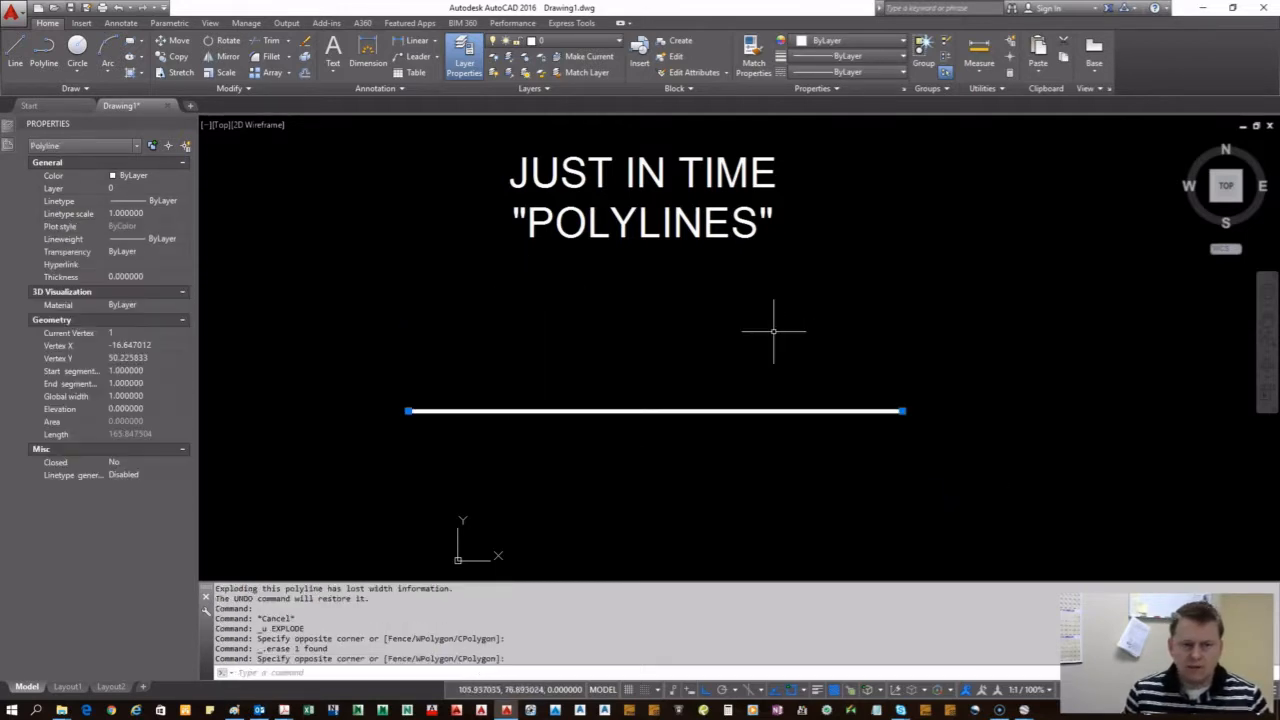
{"action": "left_click", "coordinate": [903, 410]}
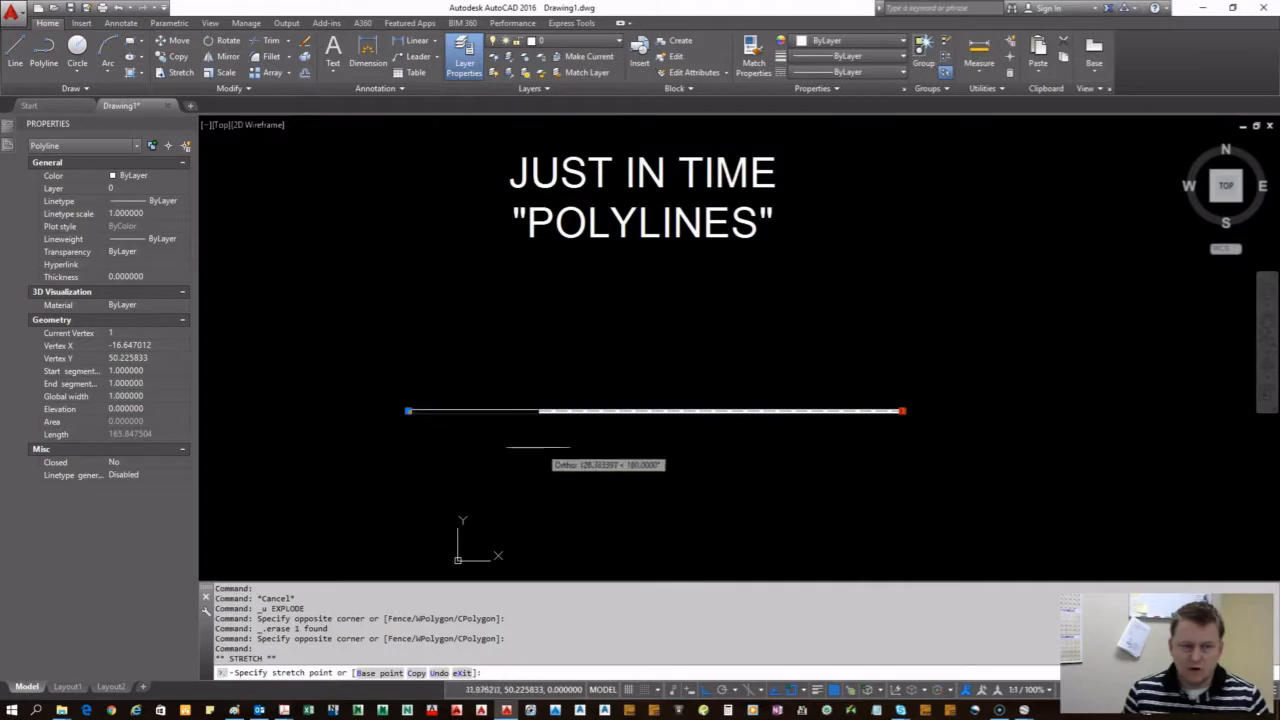
{"action": "left_click", "coordinate": [524, 443]}
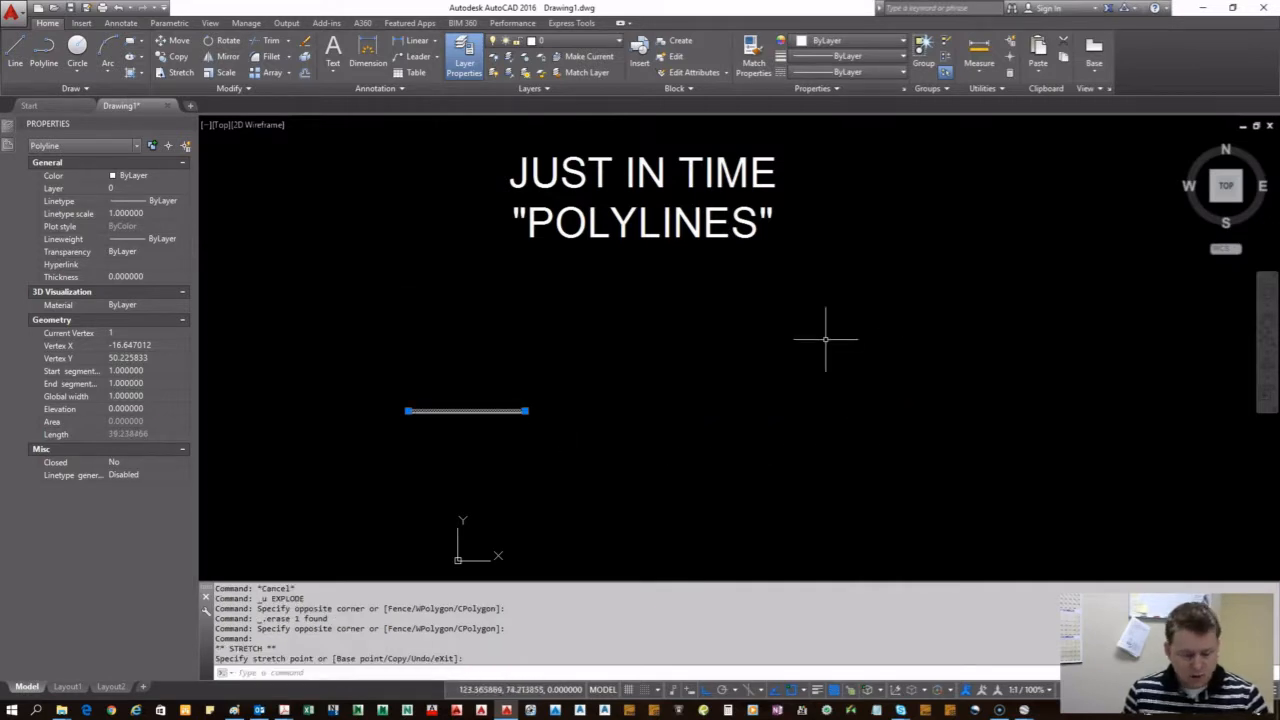
{"action": "key", "text": "Escape"}
- Draw a stepped open polyline of six orthogonal segments, about 245 units long, below the title and select it to check it
{"action": "type", "text": "pl"}
{"action": "key", "text": "Return"}
{"action": "left_click", "coordinate": [484, 313]}
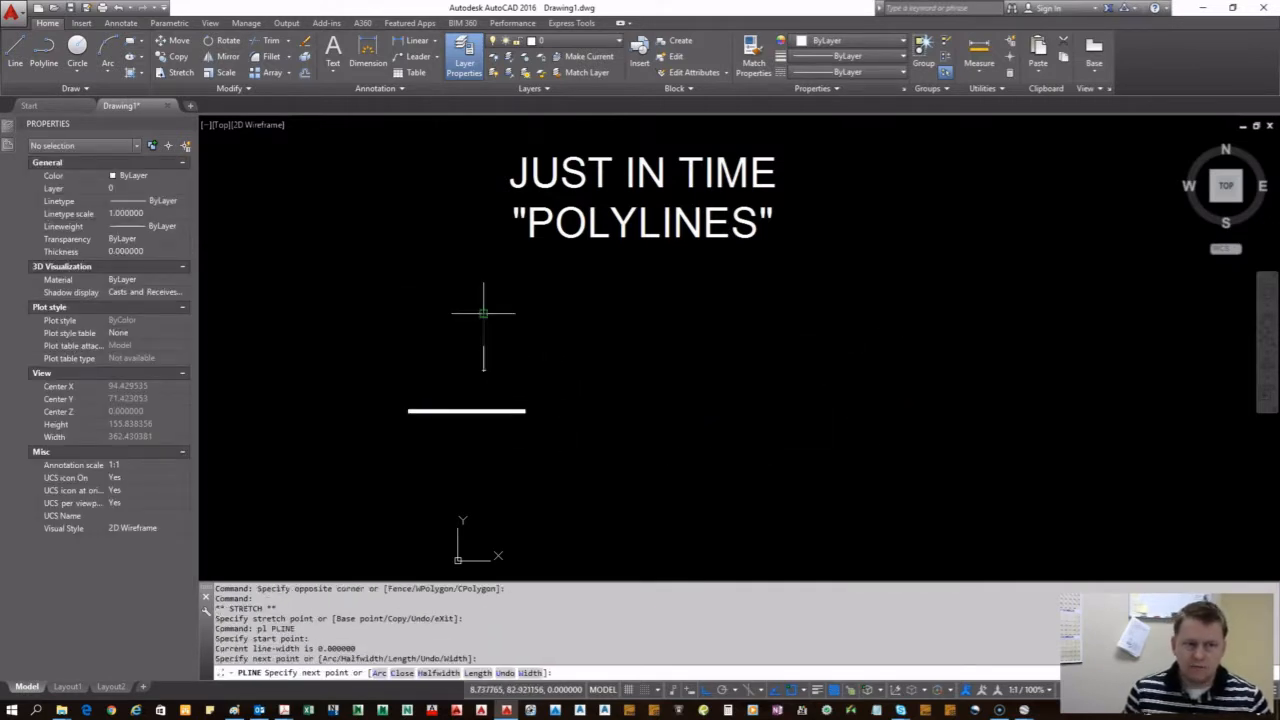
{"action": "left_click", "coordinate": [484, 313]}
{"action": "left_click", "coordinate": [588, 313]}
{"action": "left_click", "coordinate": [588, 402]}
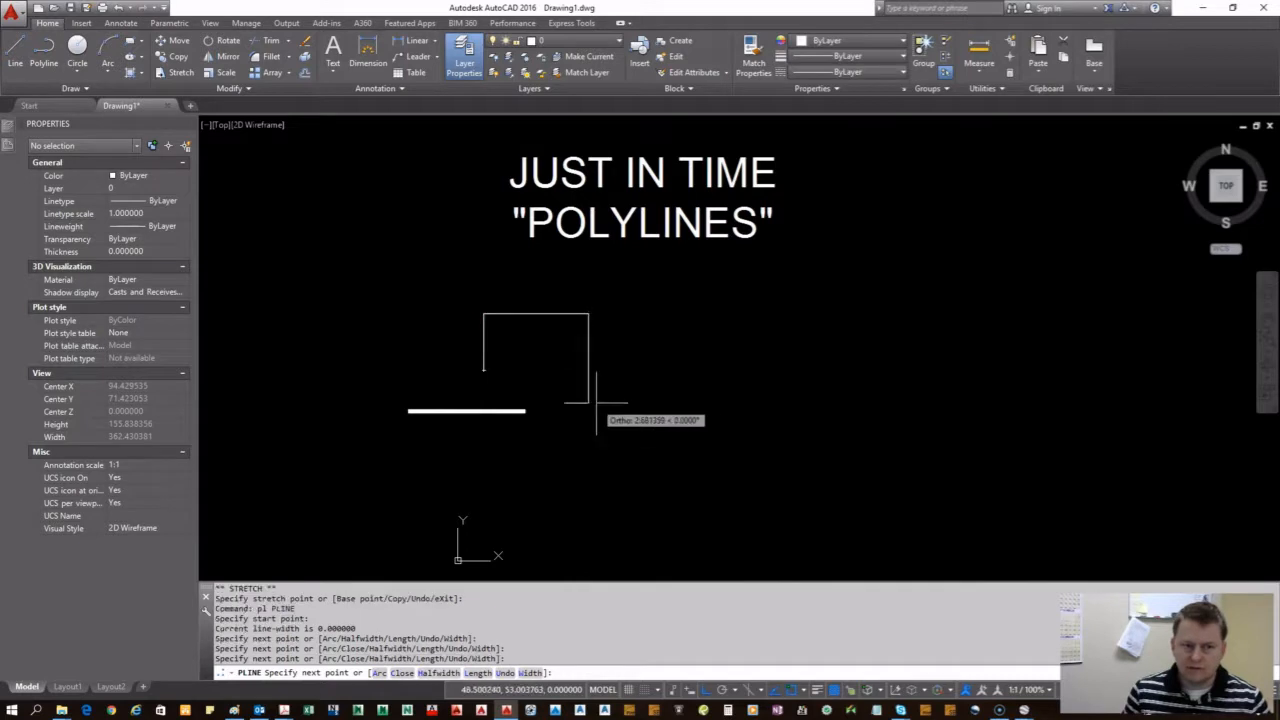
{"action": "left_click", "coordinate": [713, 402]}
{"action": "left_click", "coordinate": [713, 280]}
{"action": "left_click", "coordinate": [945, 280]}
{"action": "key", "text": "Return"}
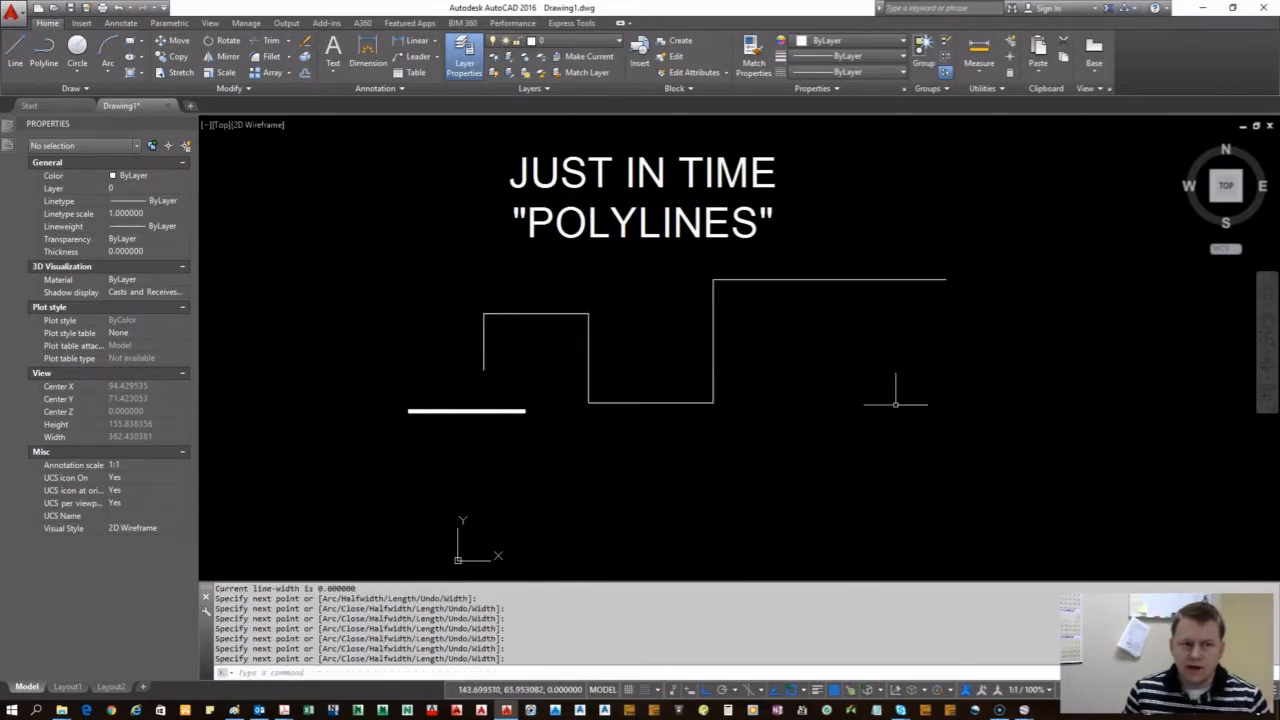
{"action": "left_click", "coordinate": [895, 404]}
{"action": "left_click", "coordinate": [833, 213]}
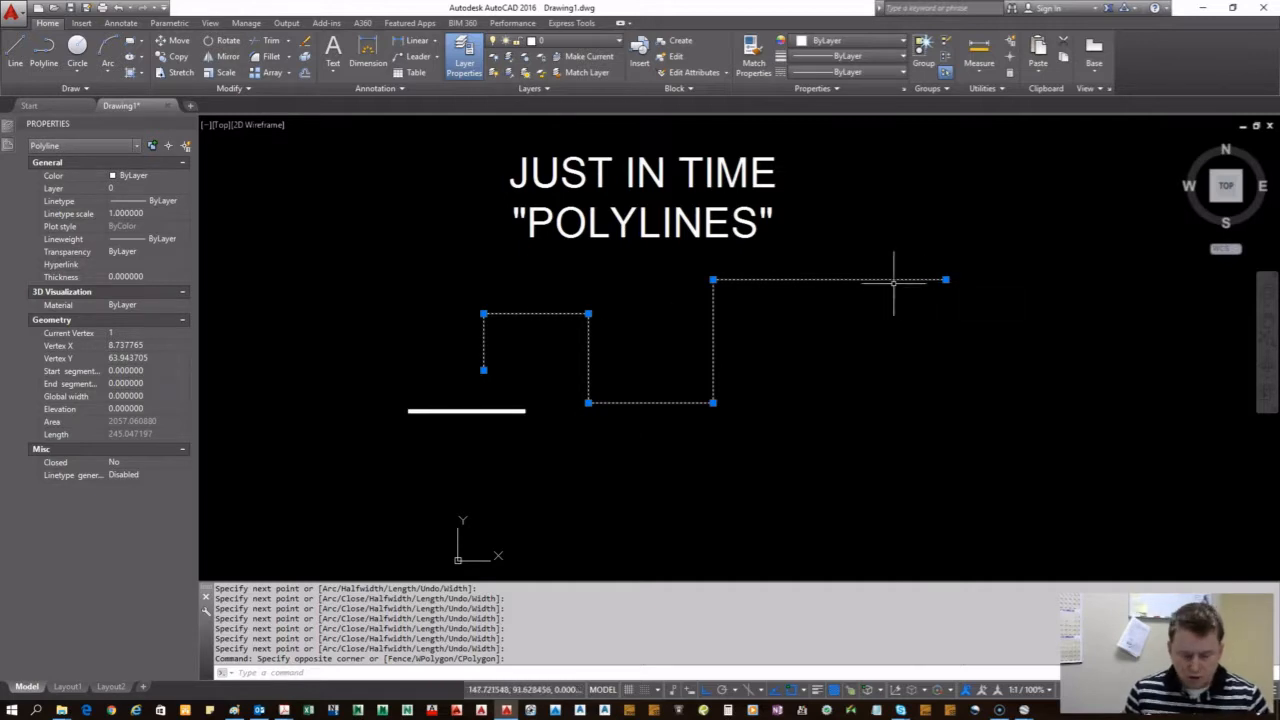
- Draw a second, five-segment polyline from the stepped polyline's start point, passing below it and ending at its far endpoint
{"action": "type", "text": "pl"}
{"action": "key", "text": "Return"}
{"action": "left_click", "coordinate": [484, 370]}
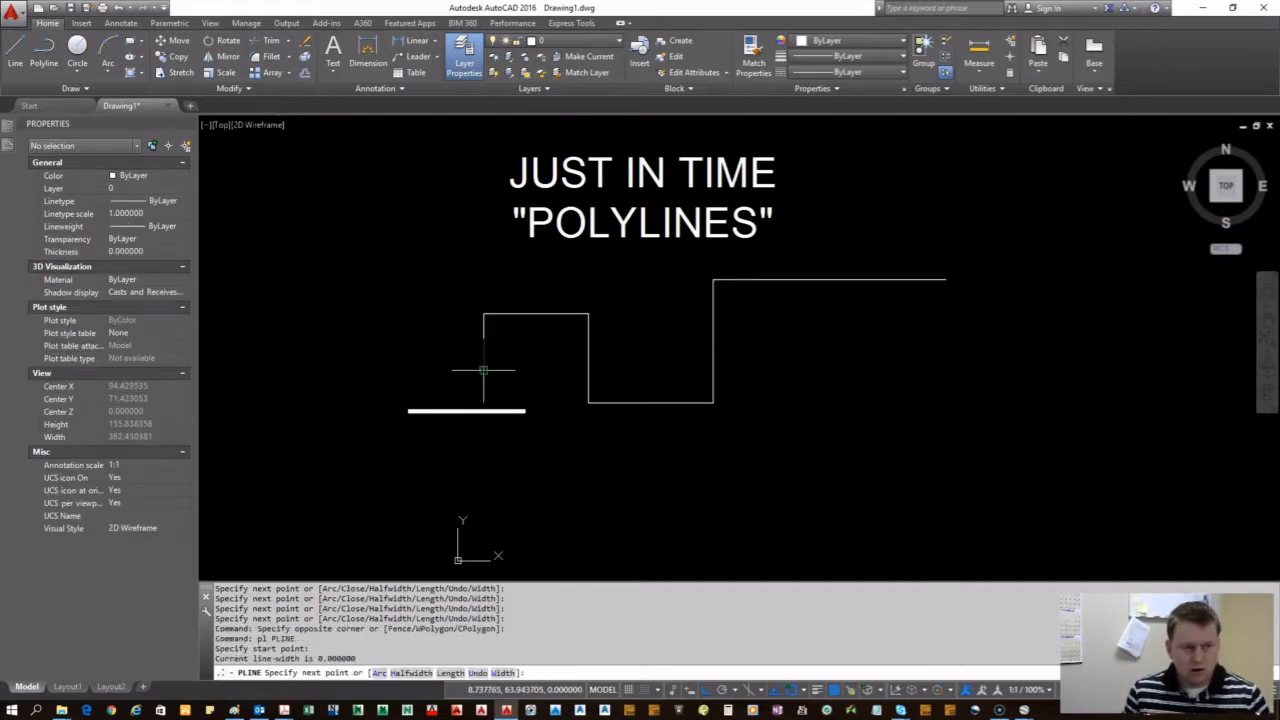
{"action": "left_click", "coordinate": [484, 504]}
{"action": "left_click", "coordinate": [798, 504]}
{"action": "left_click", "coordinate": [798, 352]}
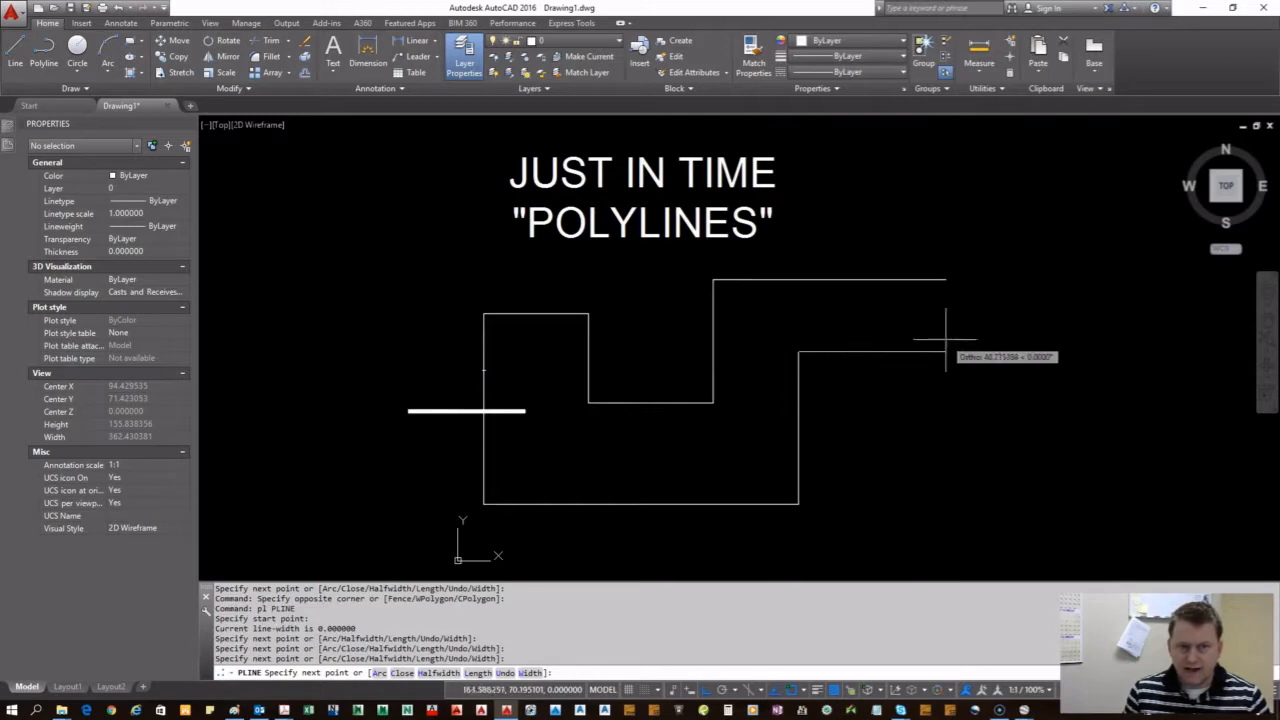
{"action": "left_click", "coordinate": [949, 352]}
{"action": "left_click", "coordinate": [946, 279]}
{"action": "key", "text": "Return"}
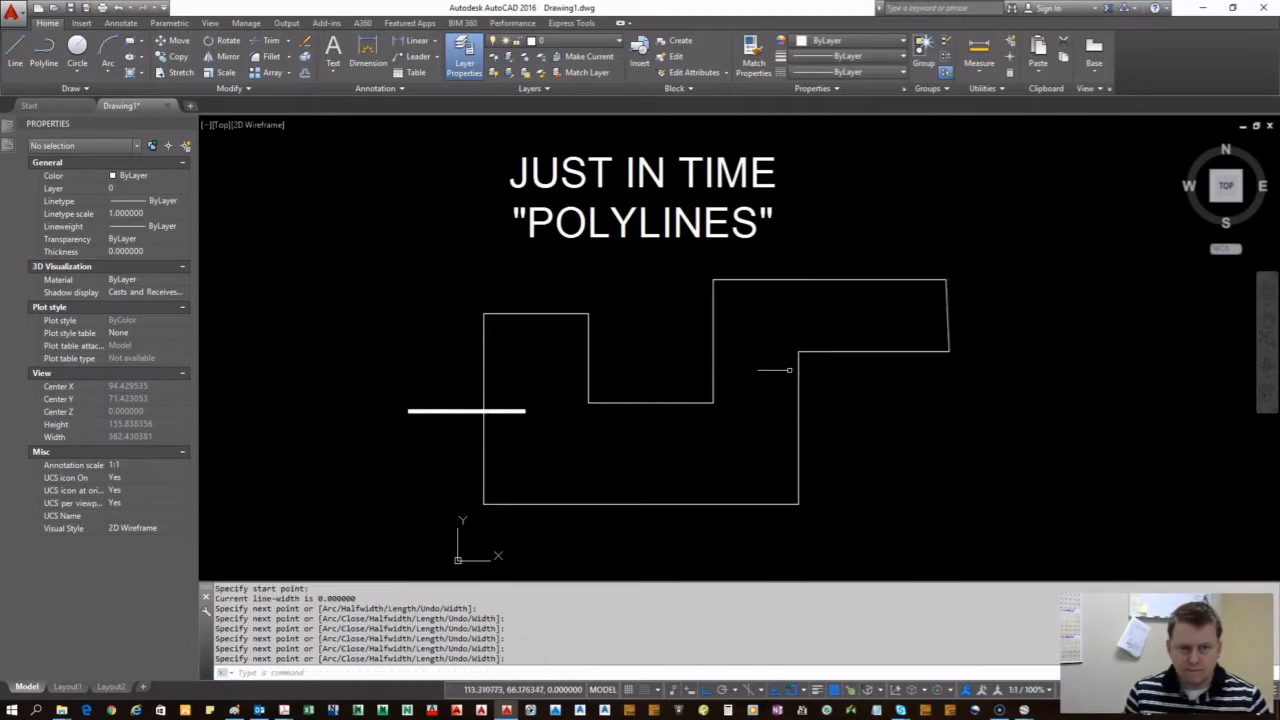
- Select both outline polylines to check whether they are separate objects, and clear the selection
{"action": "left_click", "coordinate": [823, 352]}
{"action": "left_click", "coordinate": [800, 279]}
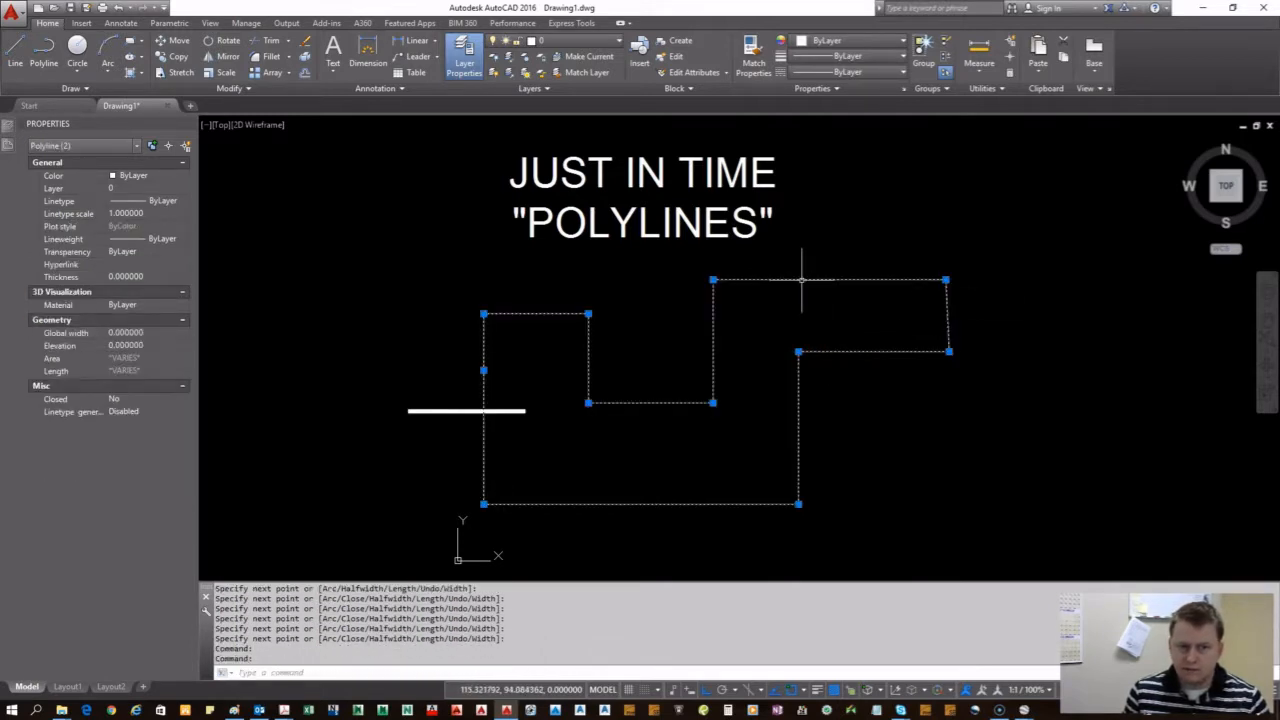
{"action": "key", "text": "Escape"}
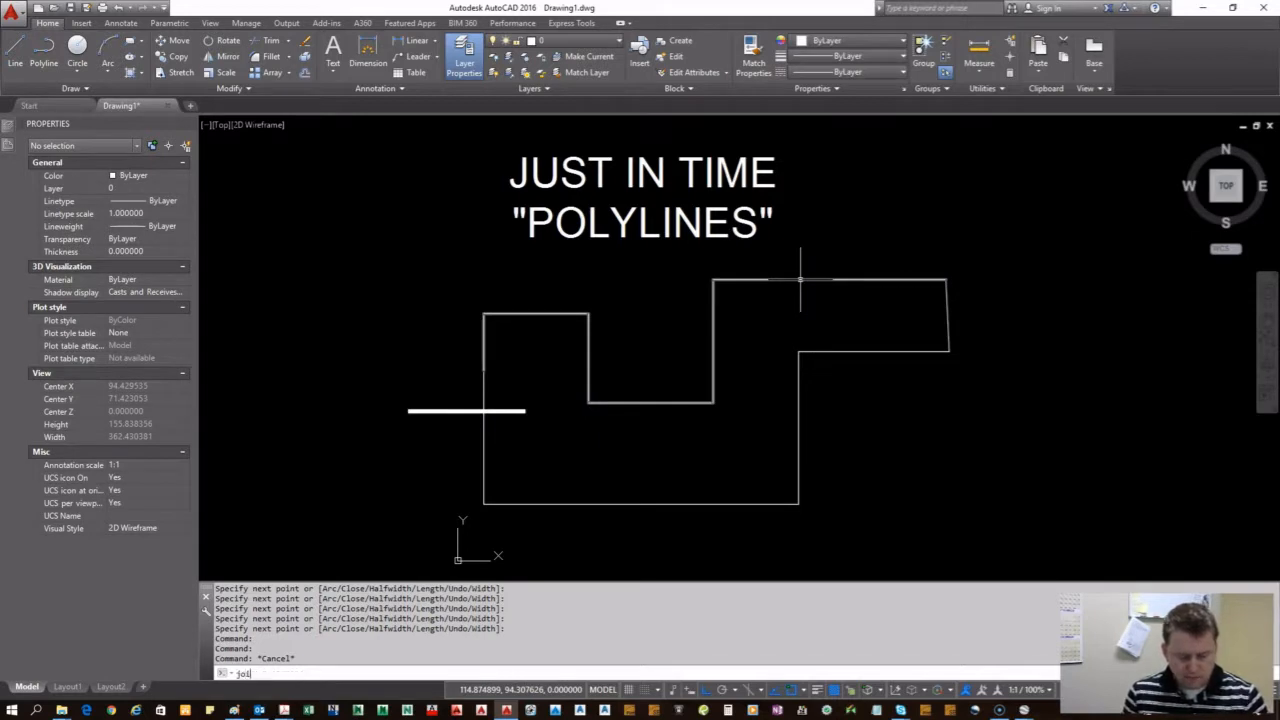
- Join the two outline polylines into a single closed polyline with the JOIN command
{"action": "type", "text": "join"}
{"action": "key", "text": "Return"}
{"action": "left_click", "coordinate": [834, 276]}
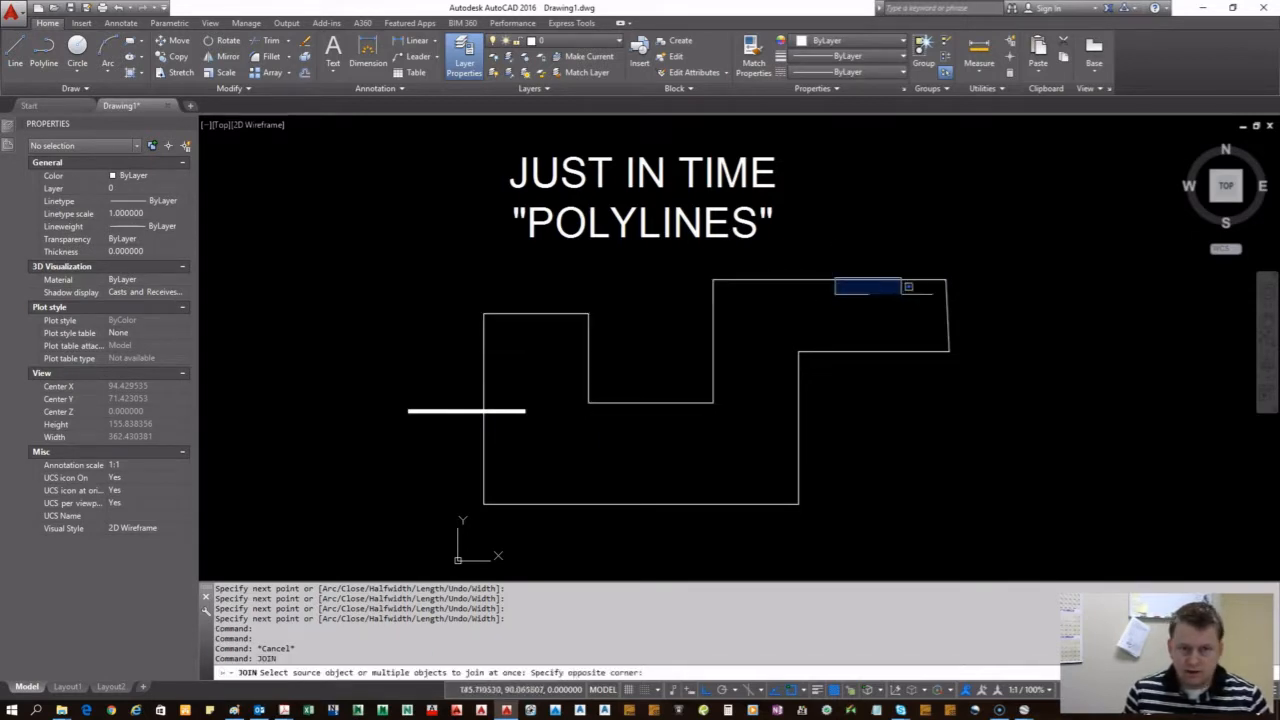
{"action": "left_click", "coordinate": [820, 317]}
{"action": "left_click", "coordinate": [1017, 334]}
{"action": "left_click", "coordinate": [890, 362]}
{"action": "key", "text": "Return"}
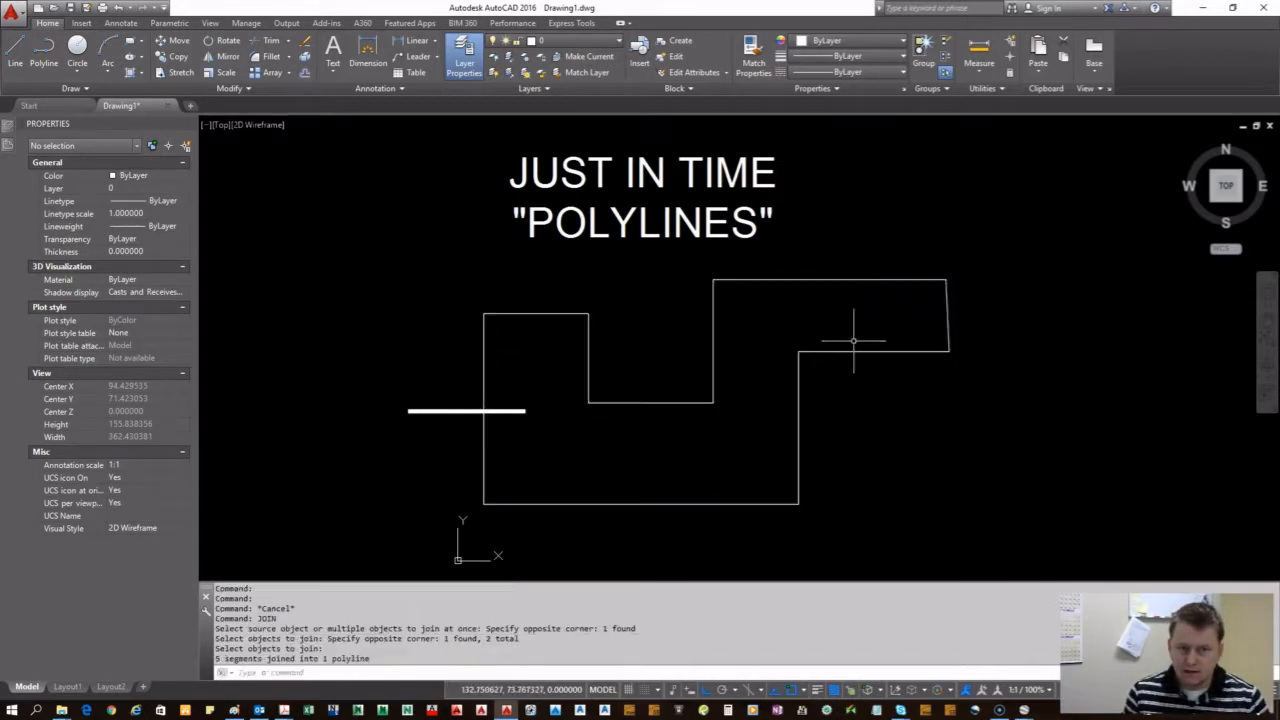
- Select the joined outline, check that it is one object, and erase it
{"action": "left_click", "coordinate": [851, 351]}
{"action": "scroll", "coordinate": [514, 360], "scroll_direction": "down", "scroll_amount": 6}
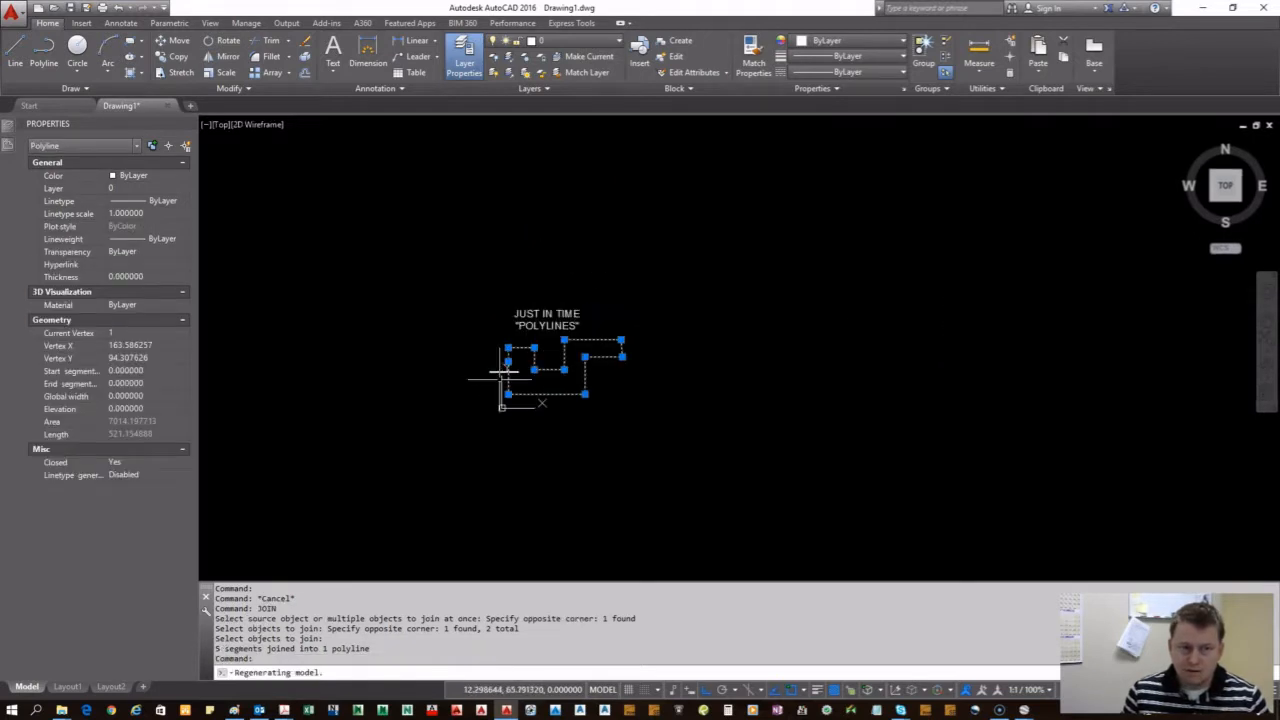
{"action": "scroll", "coordinate": [612, 403], "scroll_direction": "up", "scroll_amount": 6}
{"action": "scroll", "coordinate": [512, 320], "scroll_direction": "down", "scroll_amount": 2}
{"action": "middle_click_drag", "start_coordinate": [467, 317], "coordinate": [802, 395]}
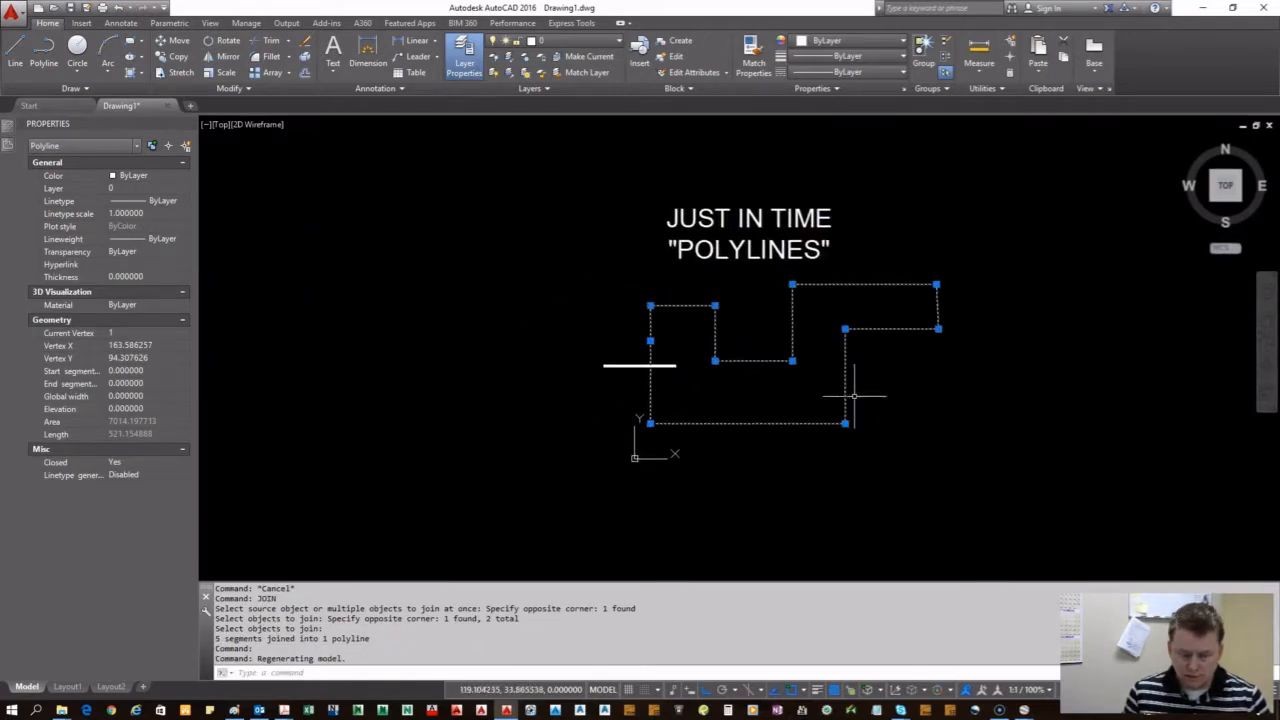
{"action": "key", "text": "Delete"}
- Erase the short wide polyline, leaving only the title text in the drawing
{"action": "scroll", "coordinate": [660, 362], "scroll_direction": "up", "scroll_amount": 4}
{"action": "left_click", "coordinate": [794, 408]}
{"action": "left_click", "coordinate": [545, 325]}
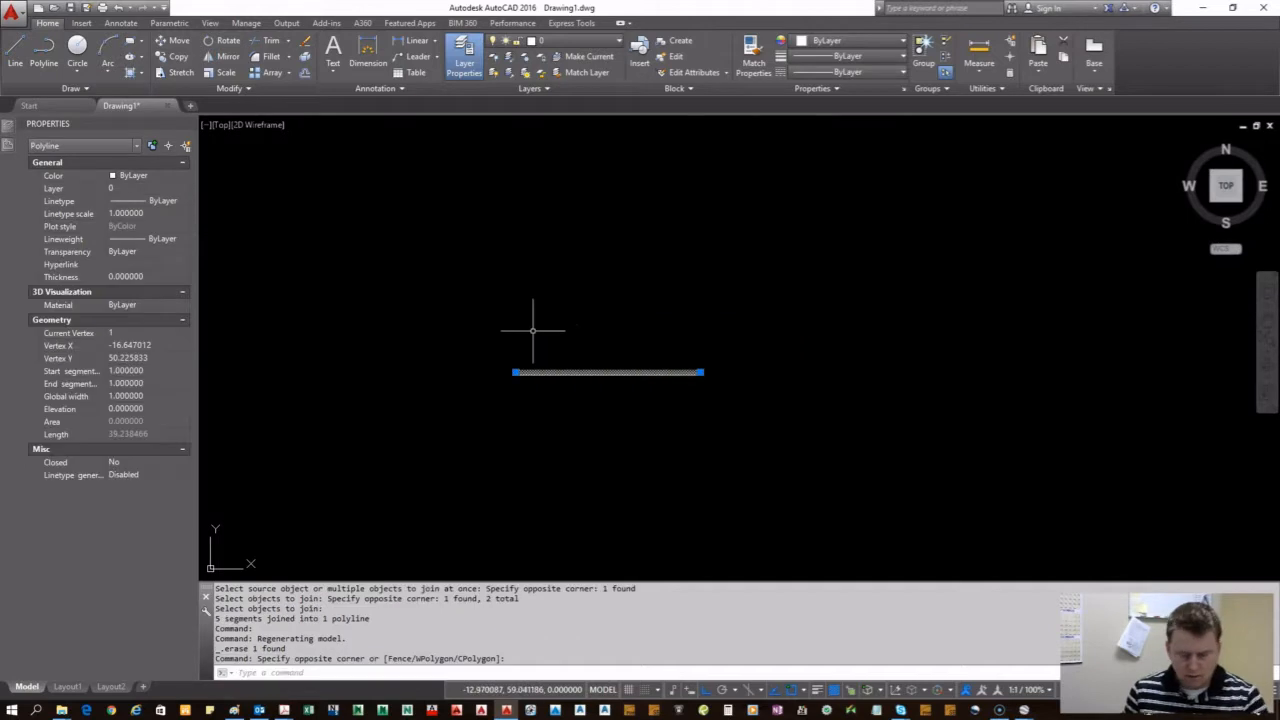
{"action": "key", "text": "Delete"}
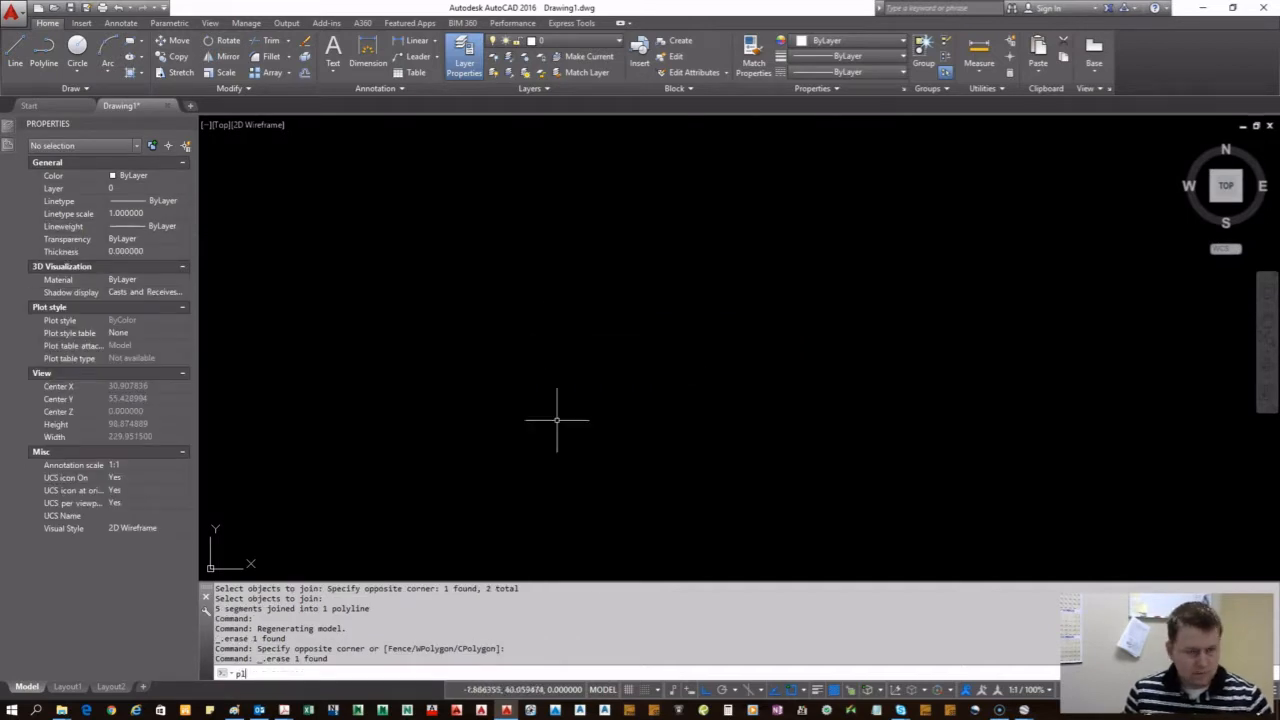
{"action": "key", "text": "Escape"}
- Draw a closed six-segment outline with the LINE command below the title, with a top edge about 118 units long
{"action": "scroll", "coordinate": [505, 362], "scroll_direction": "down", "scroll_amount": 4}
{"action": "scroll", "coordinate": [575, 338], "scroll_direction": "up", "scroll_amount": 2}
{"action": "middle_click_drag", "start_coordinate": [634, 325], "coordinate": [575, 354]}
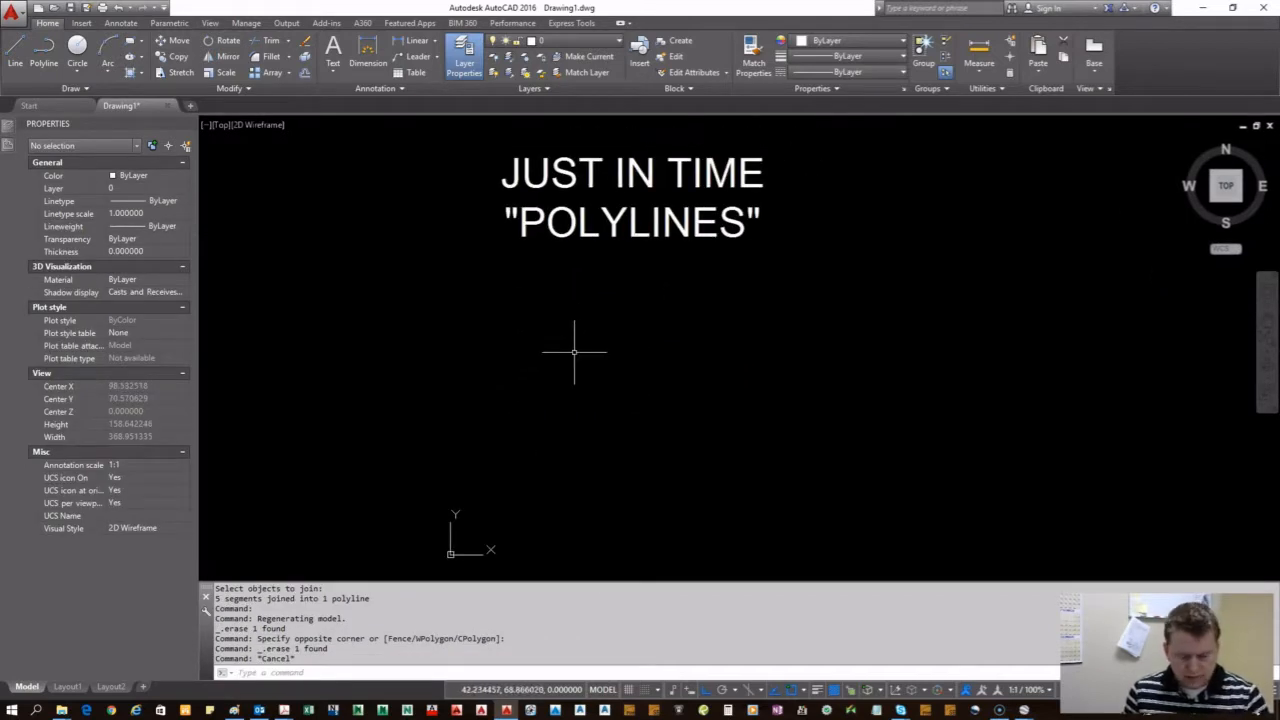
{"action": "type", "text": "l"}
{"action": "key", "text": "Return"}
{"action": "left_click", "coordinate": [512, 336]}
{"action": "left_click", "coordinate": [859, 336]}
{"action": "left_click", "coordinate": [859, 469]}
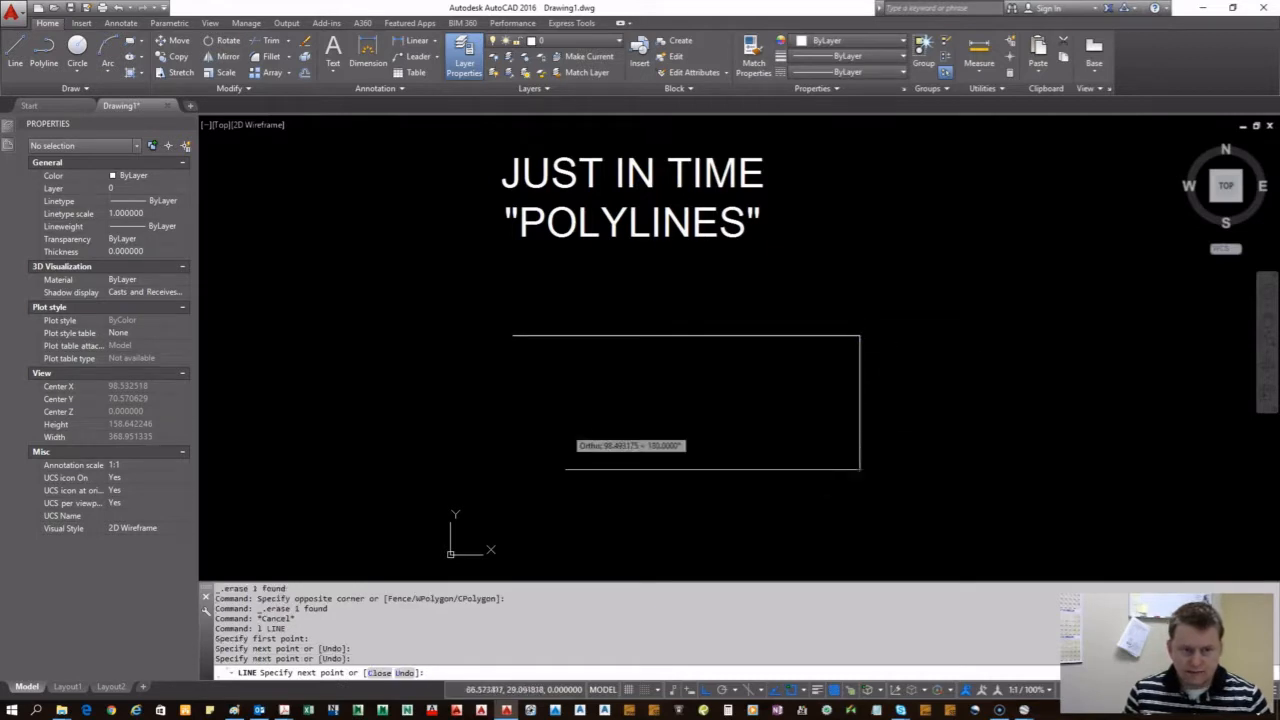
{"action": "left_click", "coordinate": [554, 469]}
{"action": "left_click", "coordinate": [554, 355]}
{"action": "left_click", "coordinate": [468, 355]}
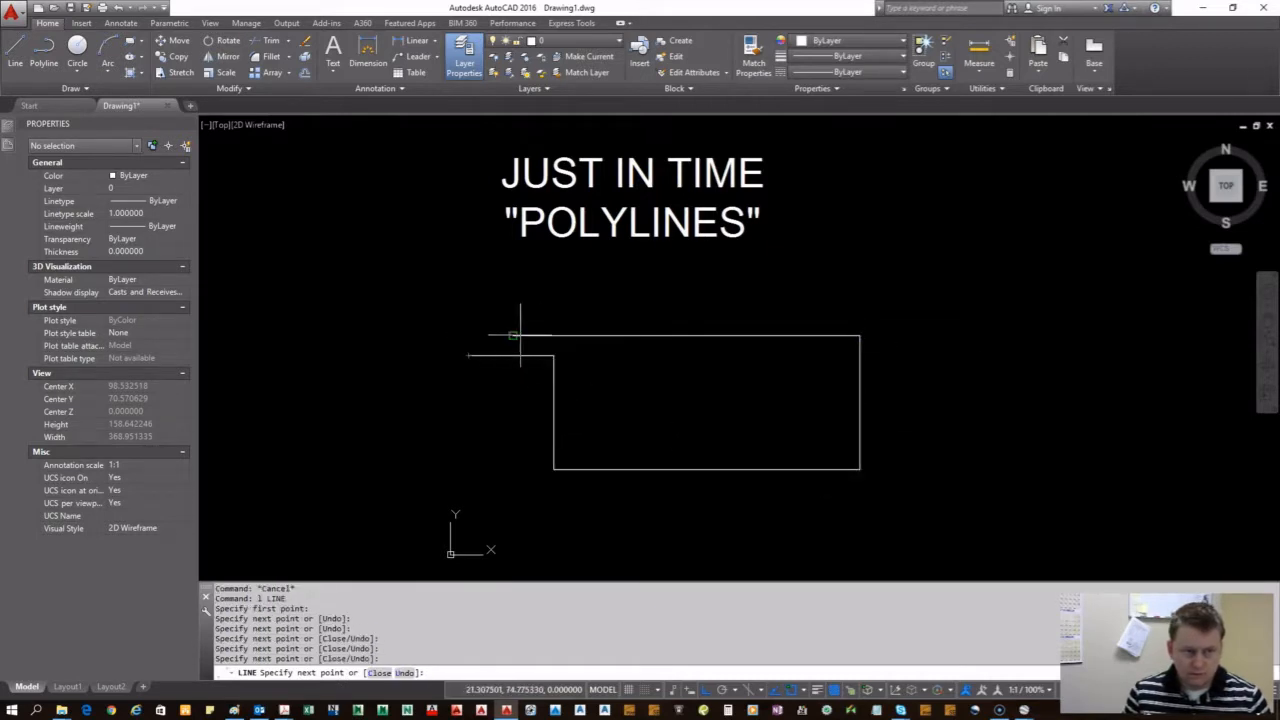
{"action": "left_click", "coordinate": [512, 336]}
{"action": "key", "text": "Return"}
- Select several edges of the outline to check whether they are separate line objects, and clear the selection
{"action": "left_click", "coordinate": [520, 336]}
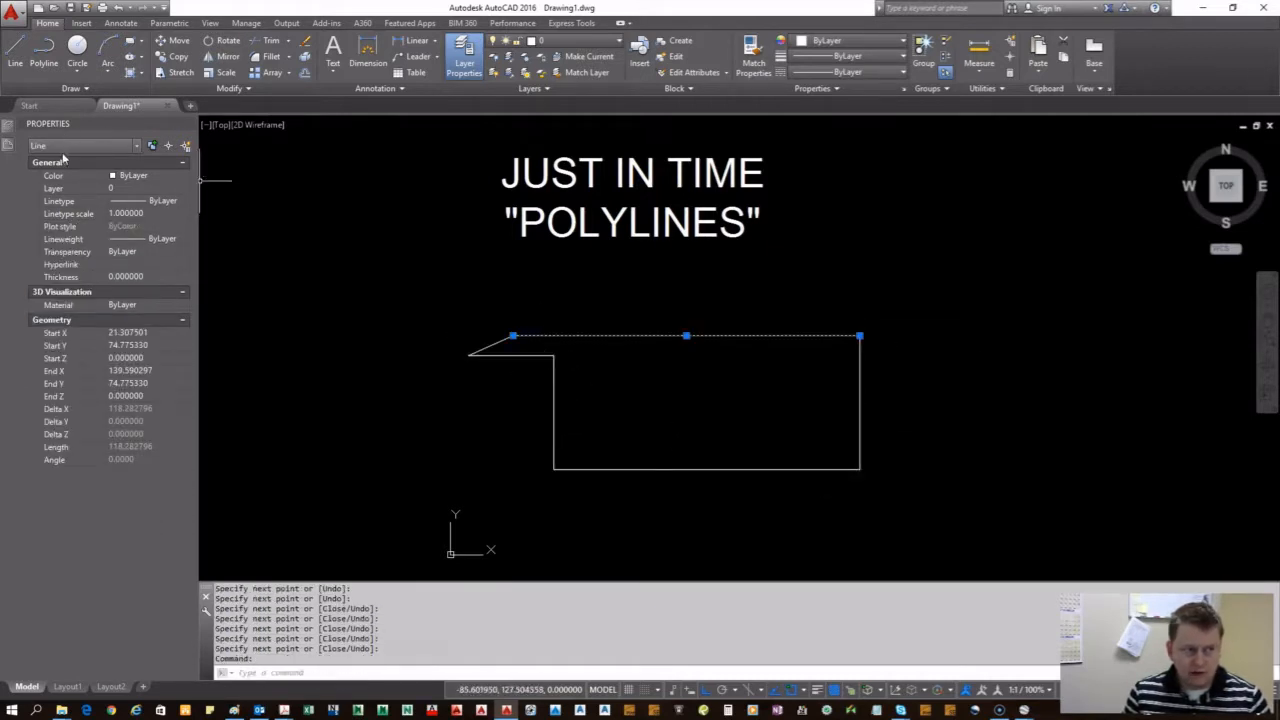
{"action": "key", "text": "Escape"}
{"action": "left_click", "coordinate": [582, 469]}
{"action": "left_click", "coordinate": [577, 383]}
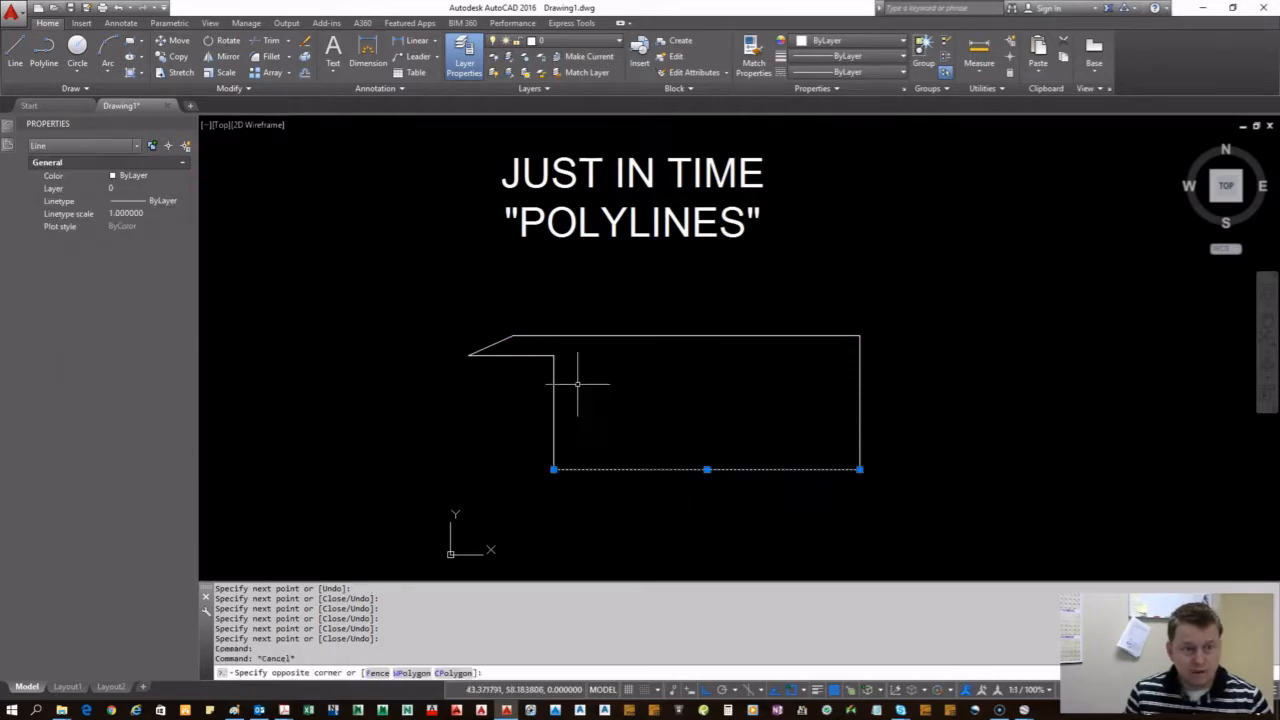
{"action": "double_click", "coordinate": [960, 434]}
{"action": "left_click", "coordinate": [692, 395]}
{"action": "key", "text": "Escape"}
{"action": "left_click", "coordinate": [606, 402]}
{"action": "left_click", "coordinate": [555, 398]}
{"action": "key", "text": "Escape"}
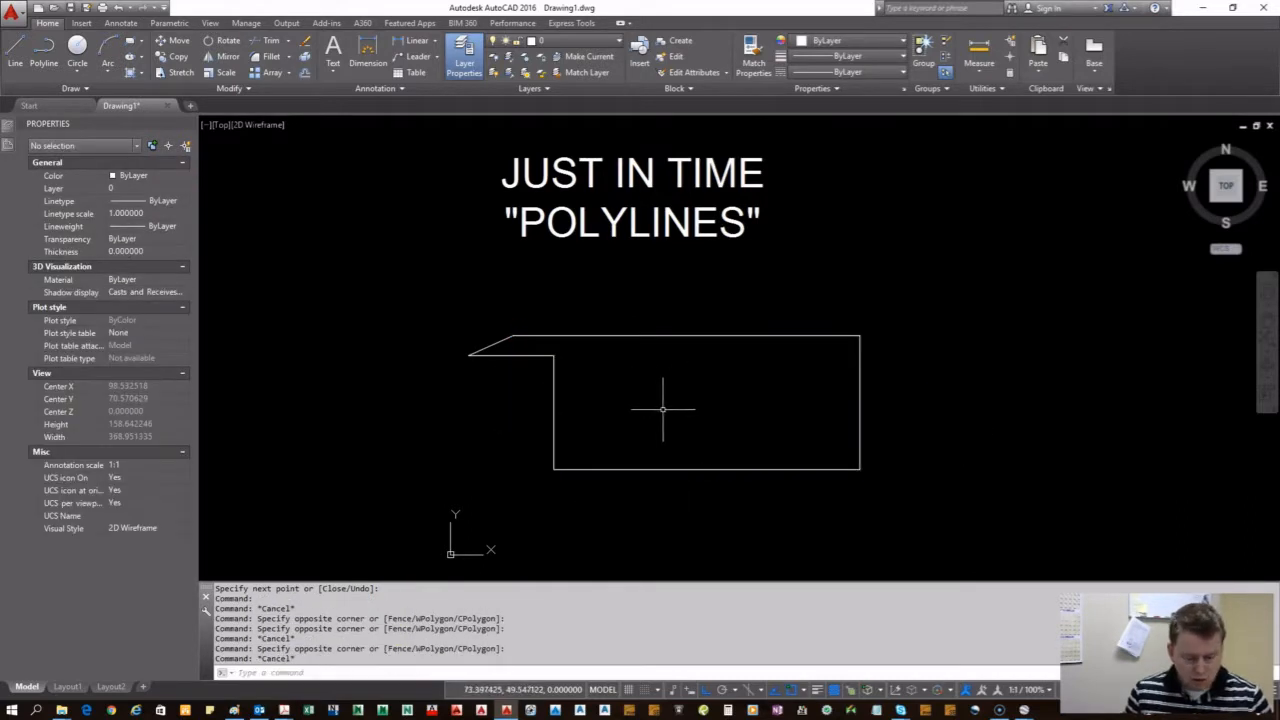
- Convert all six outline lines to individual polylines using PEDIT with the Multiple option, and check one segment's object type
{"action": "type", "text": "pe"}
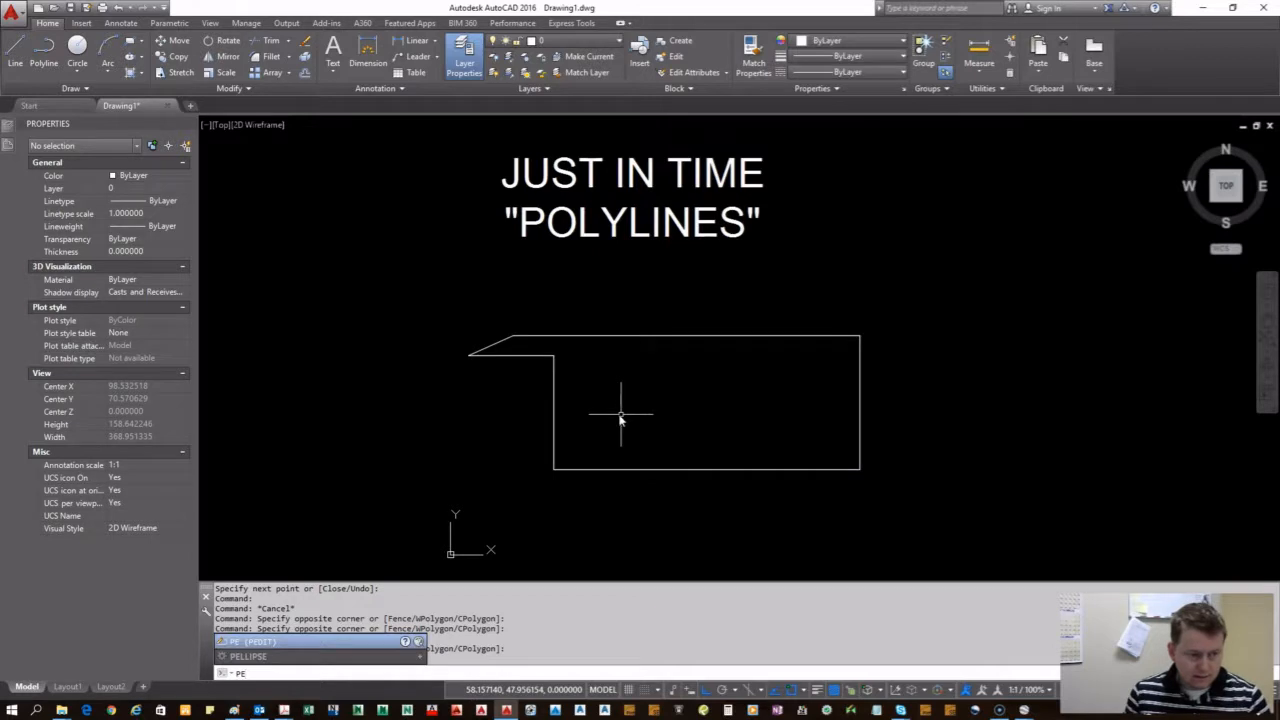
{"action": "type", "text": "dit"}
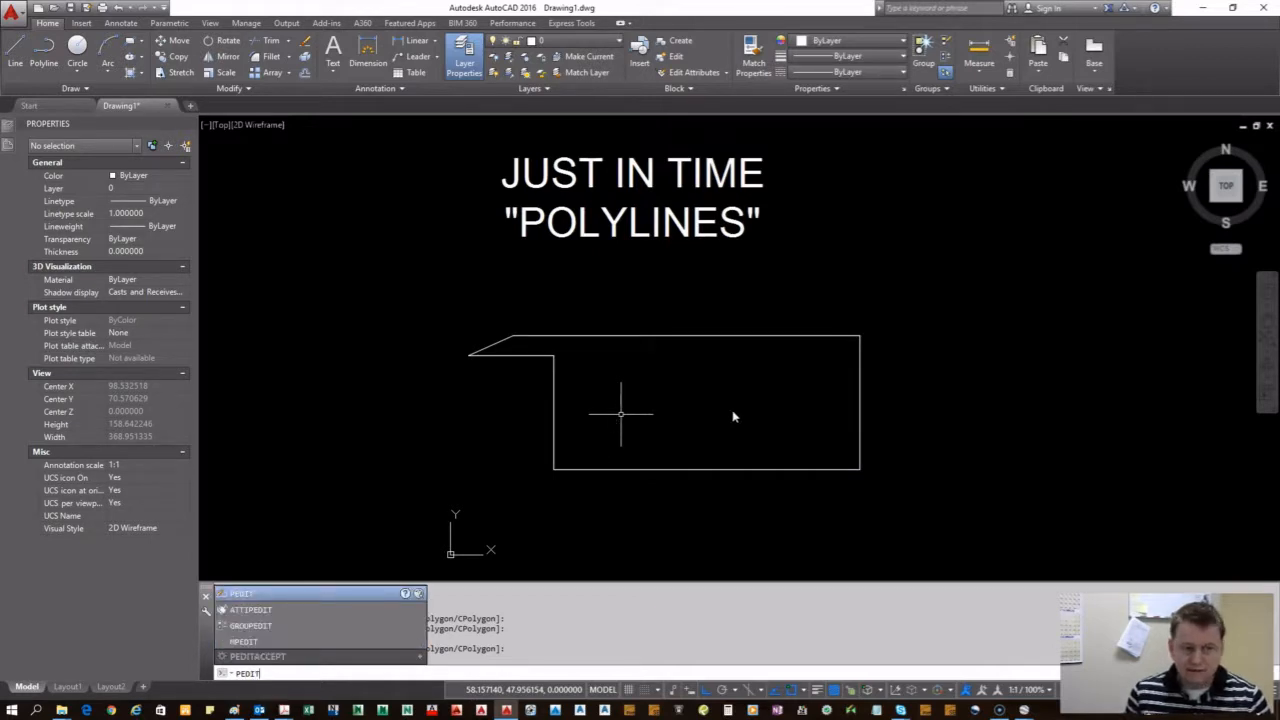
{"action": "key", "text": "Return"}
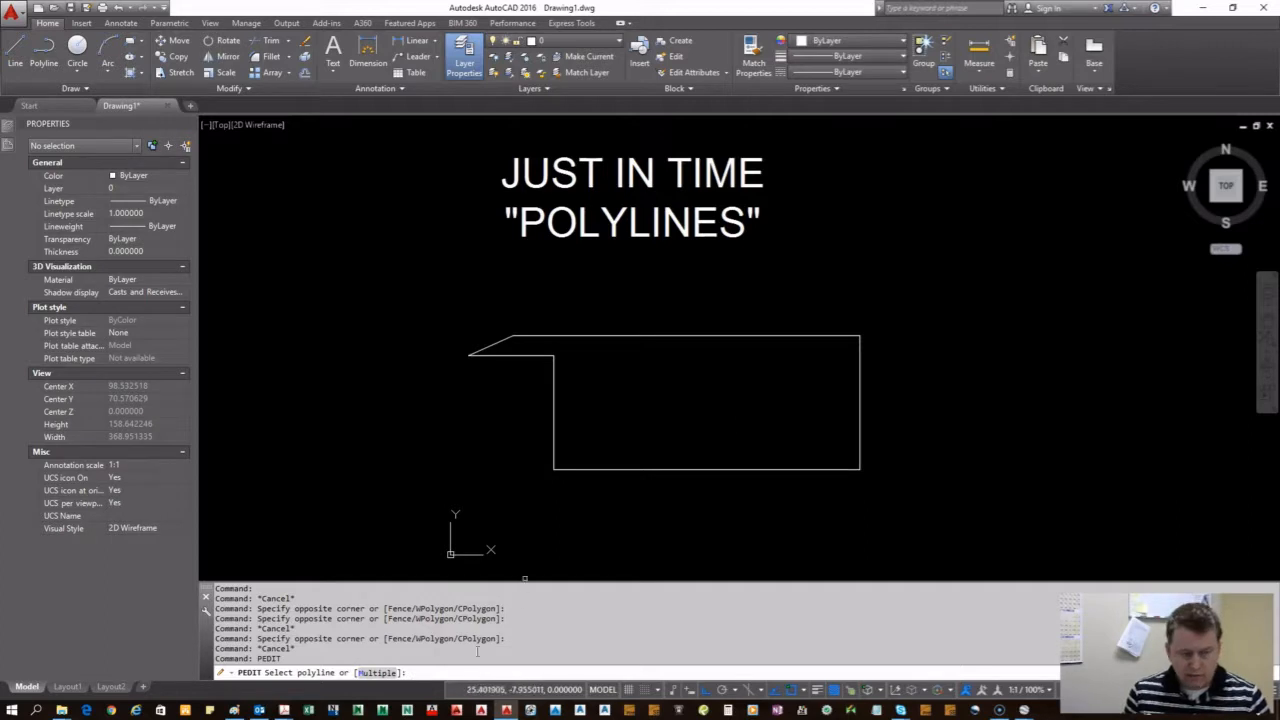
{"action": "left_click", "coordinate": [386, 675]}
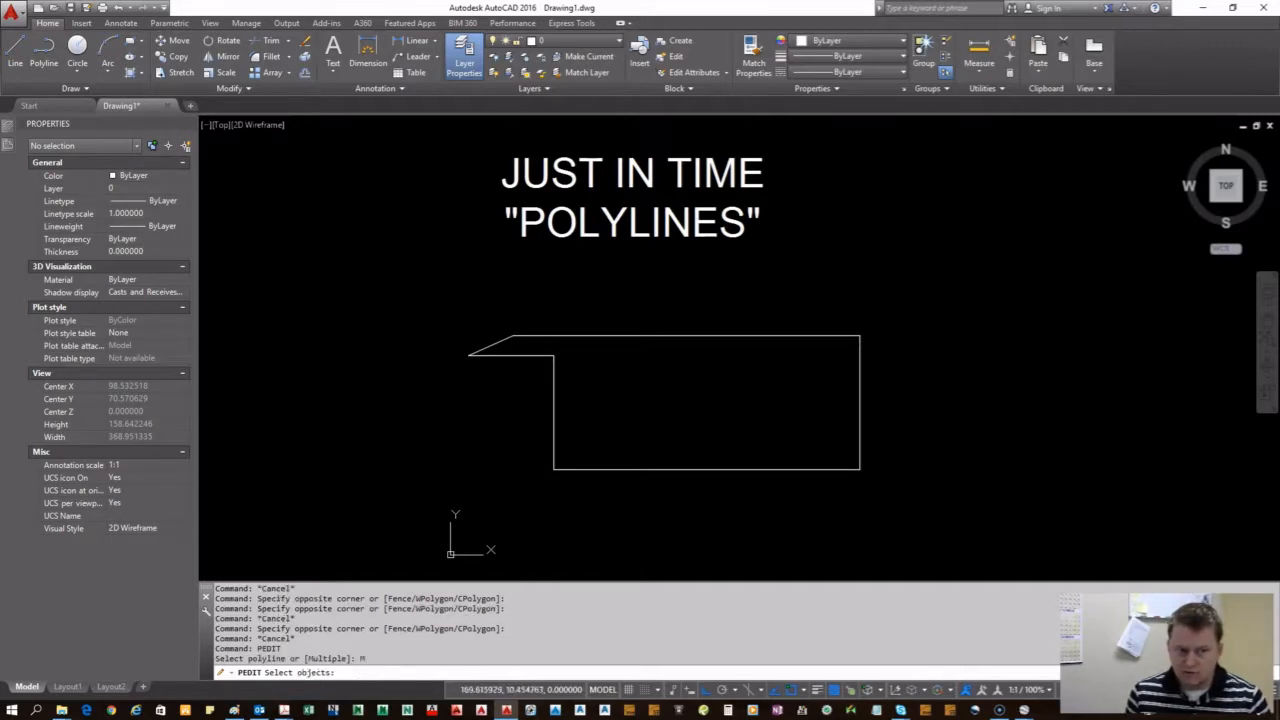
{"action": "left_click", "coordinate": [903, 558]}
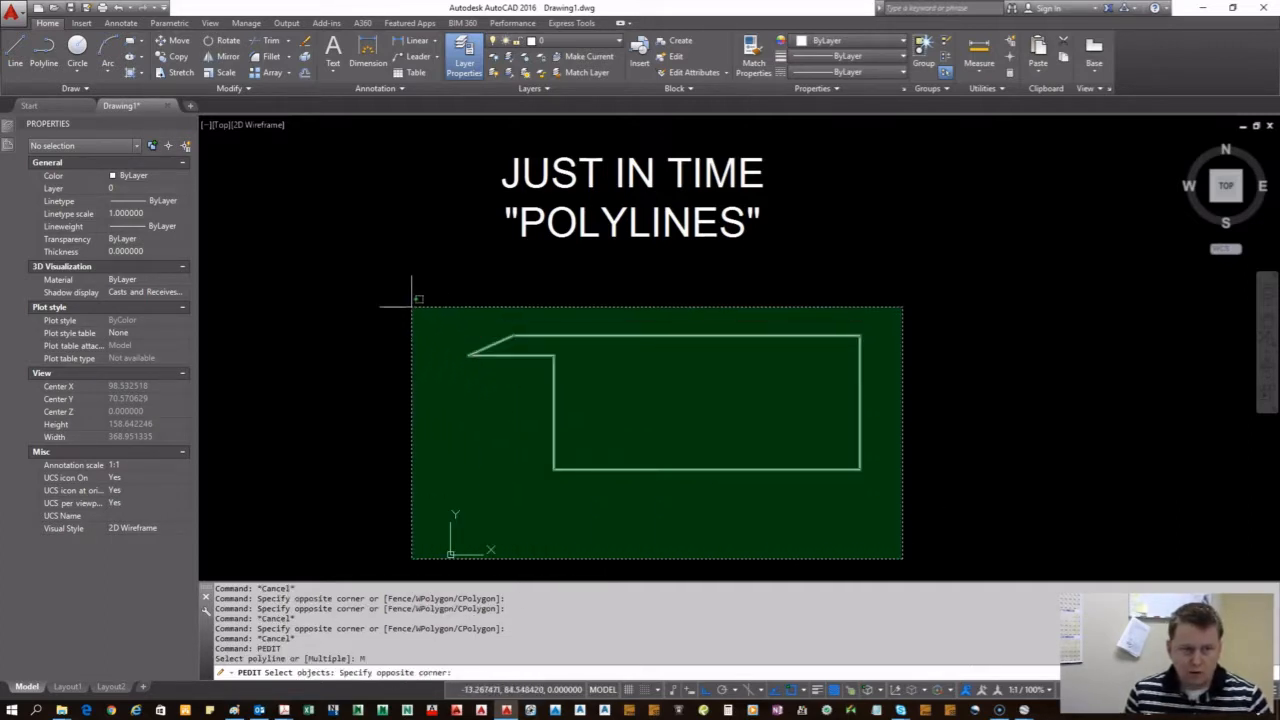
{"action": "left_click", "coordinate": [408, 277]}
{"action": "key", "text": "Return"}
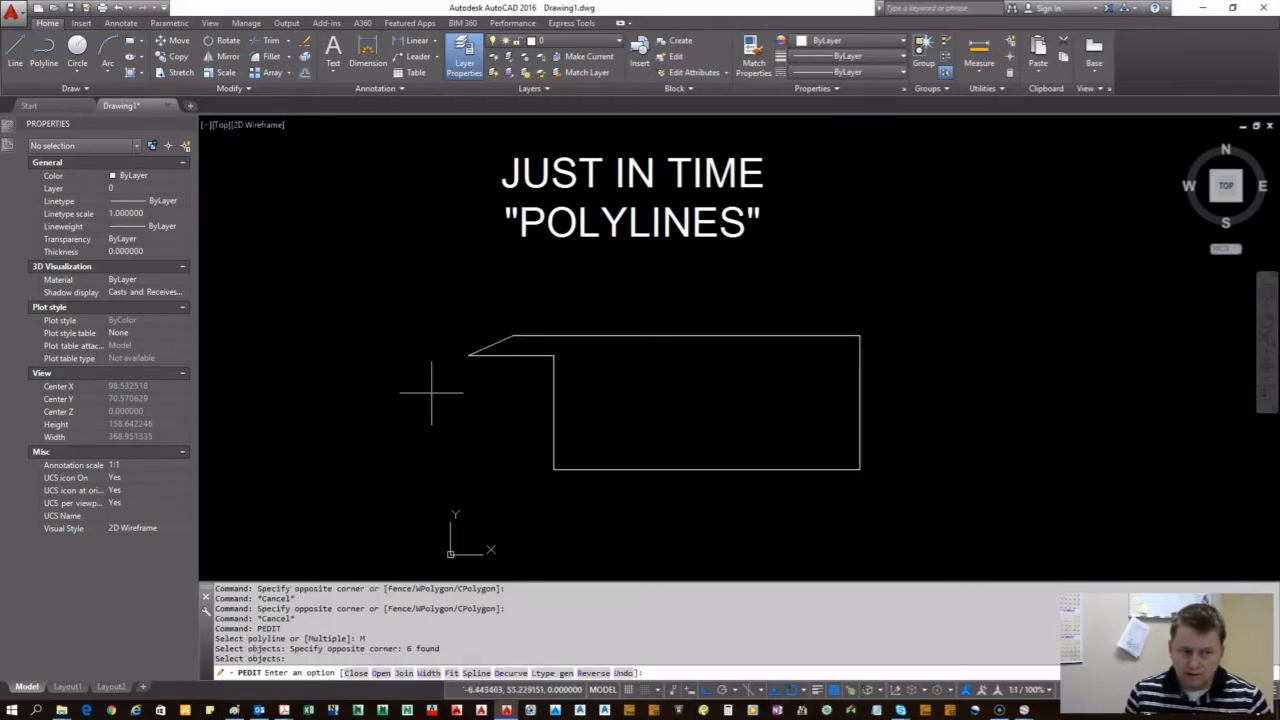
{"action": "key", "text": "Return"}
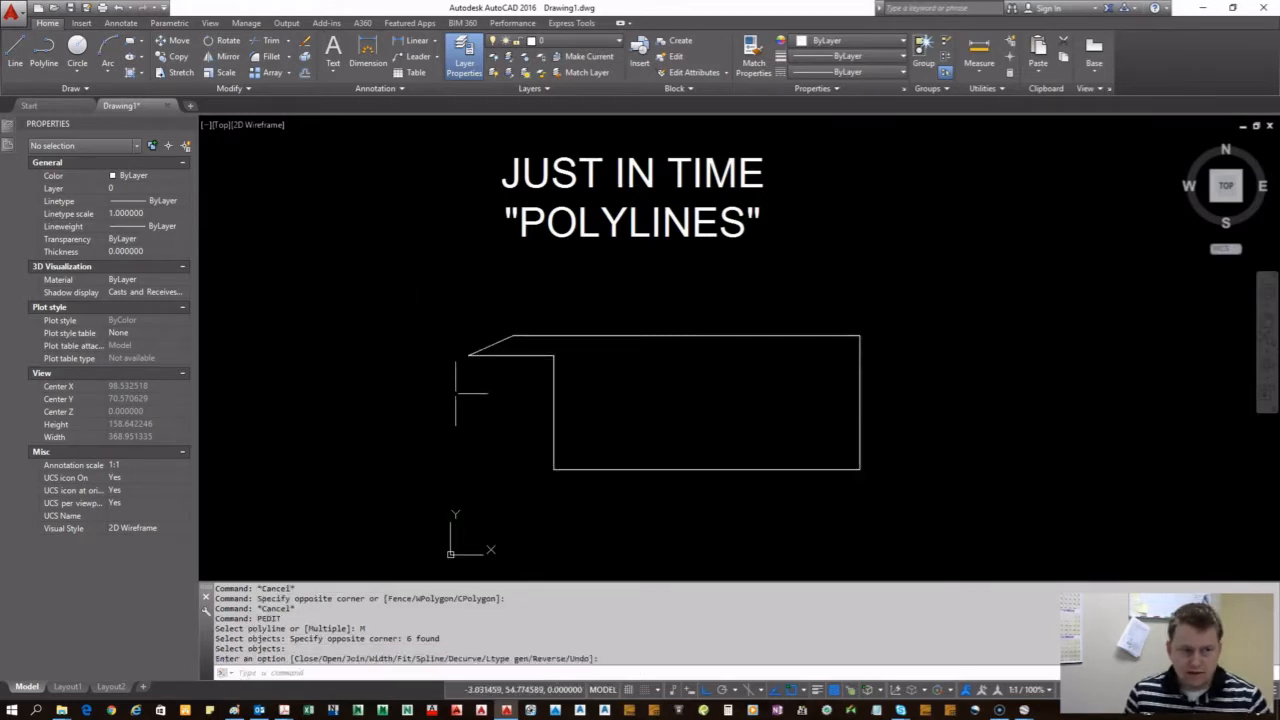
{"action": "left_click", "coordinate": [527, 355]}
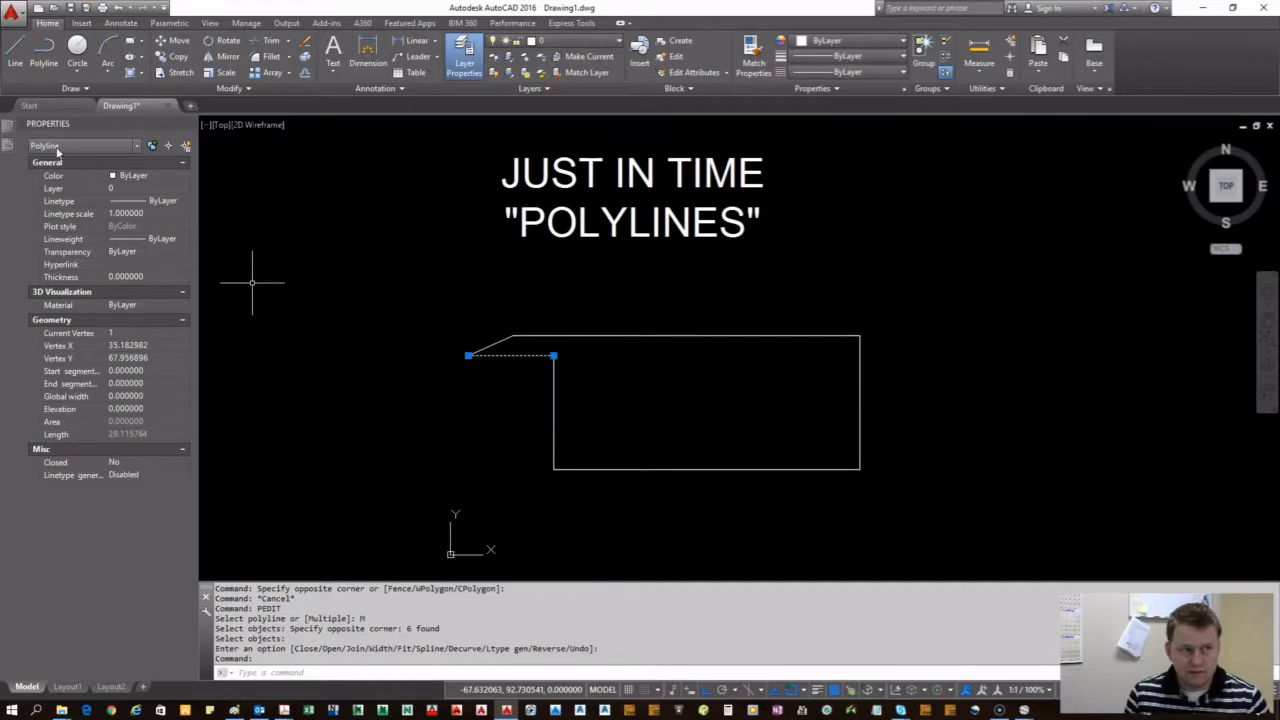
{"action": "key", "text": "Escape"}
- Join the six outline segments into one polyline using PEDIT with Multiple and Join, accepting a fuzz distance of 0
{"action": "type", "text": "pedit"}
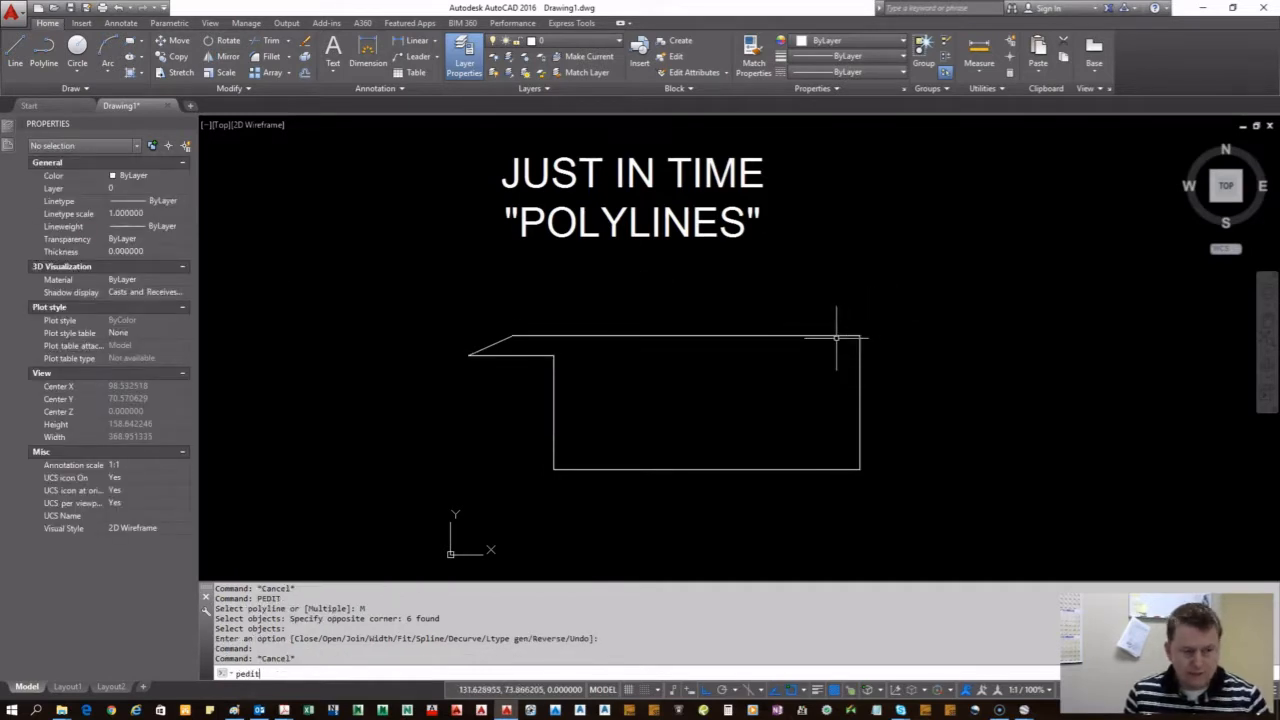
{"action": "key", "text": "Return"}
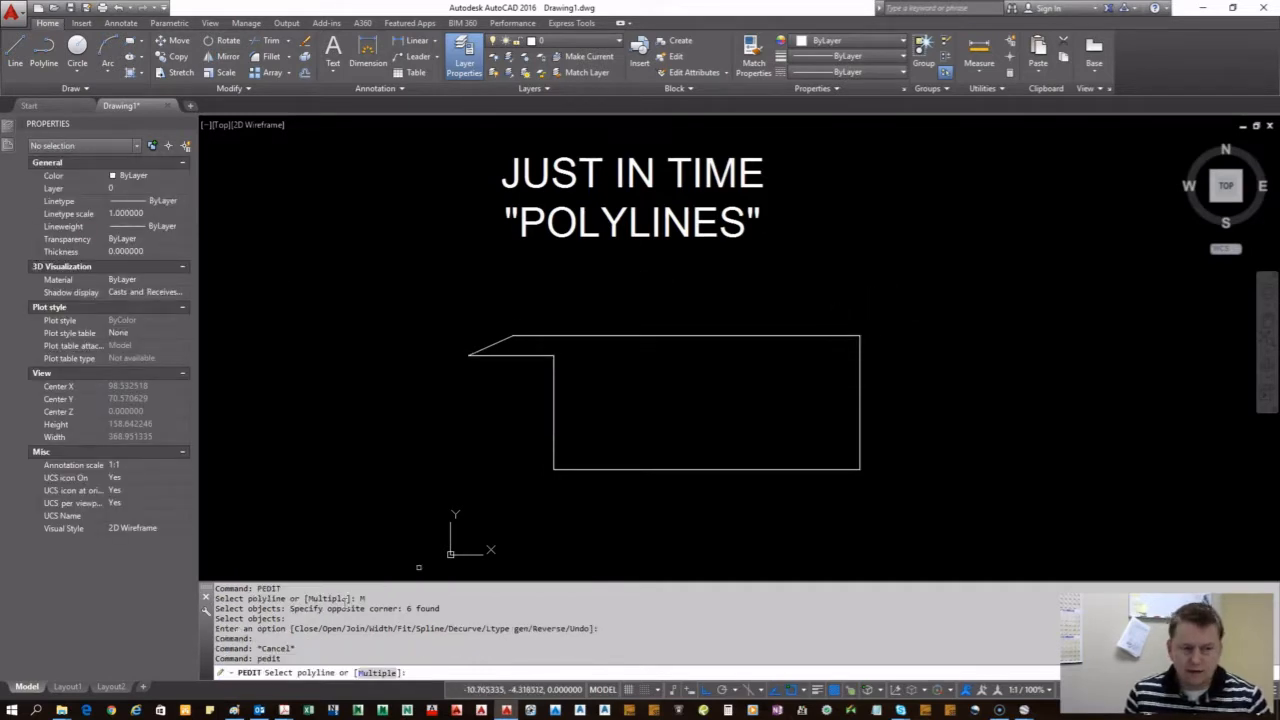
{"action": "type", "text": "m"}
{"action": "key", "text": "Return"}
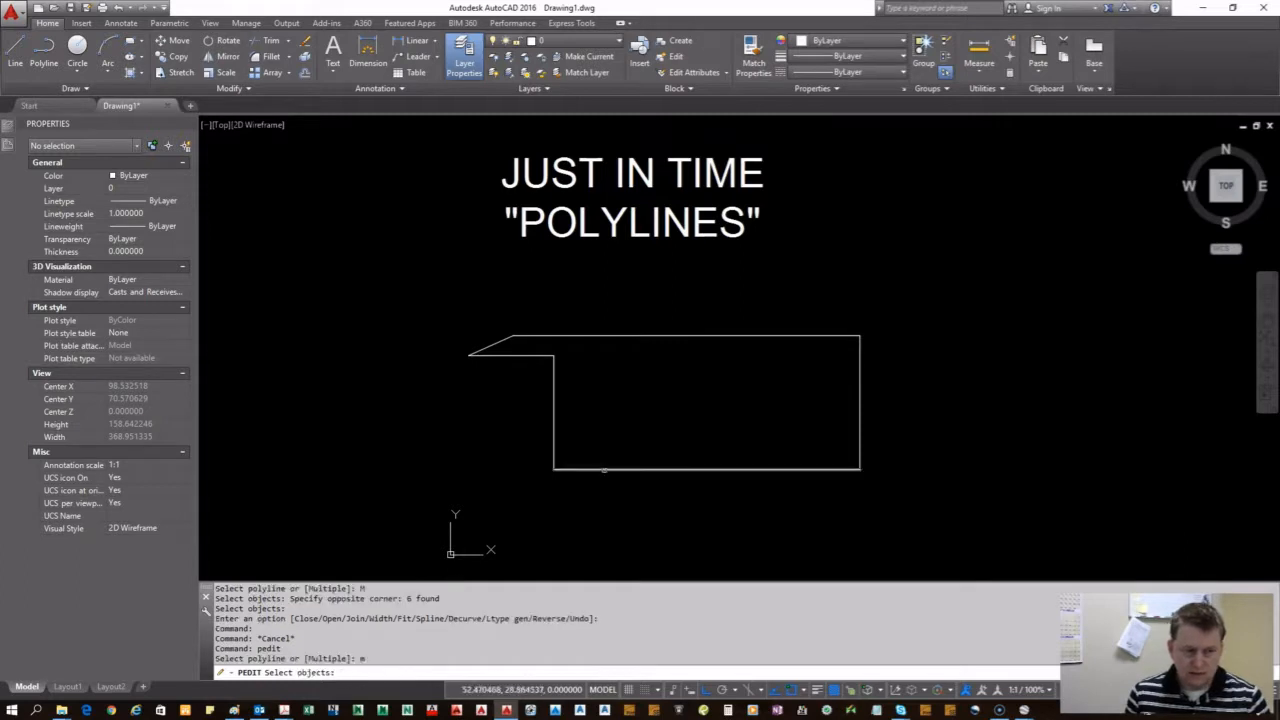
{"action": "left_click", "coordinate": [971, 520]}
{"action": "left_click", "coordinate": [479, 325]}
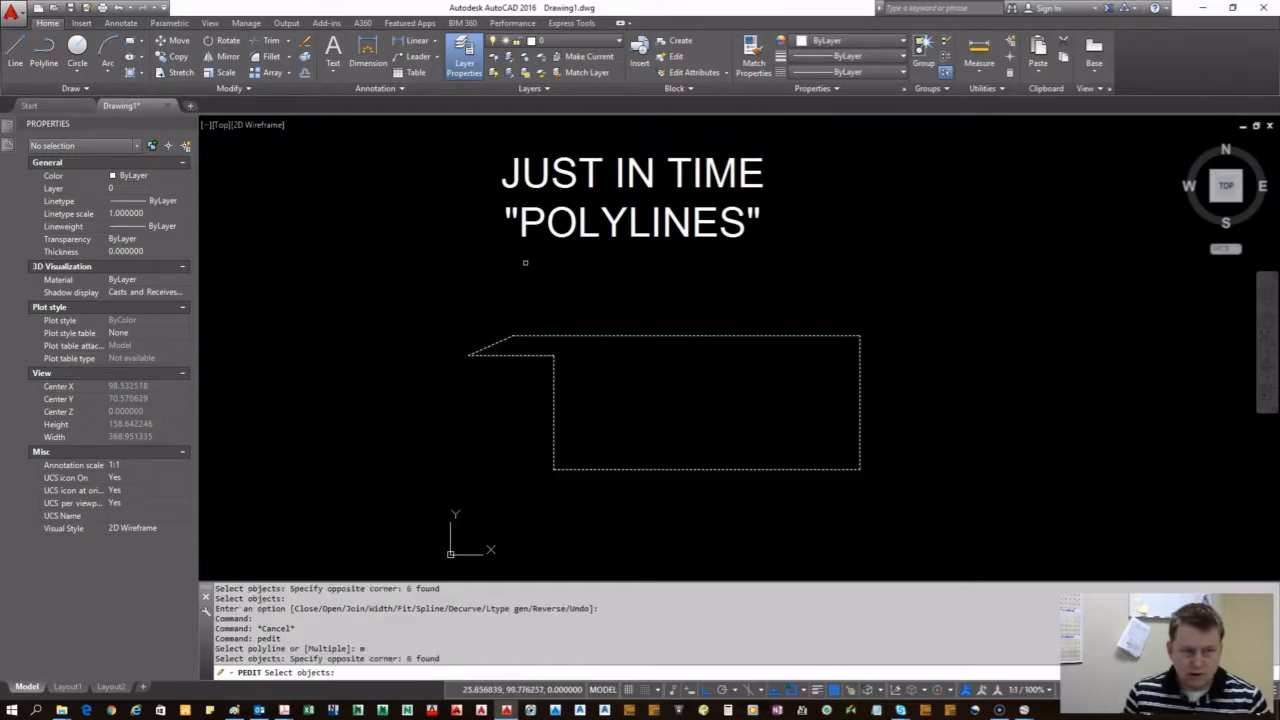
{"action": "key", "text": "Return"}
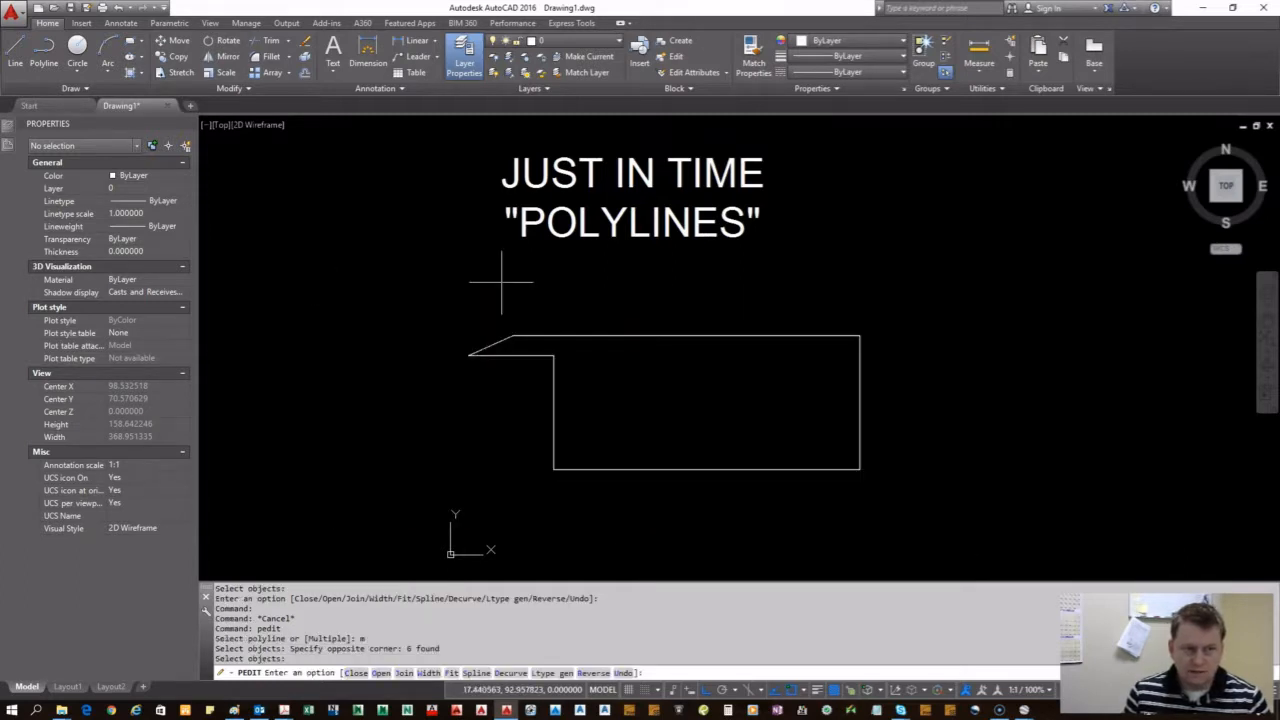
{"action": "left_click", "coordinate": [403, 673]}
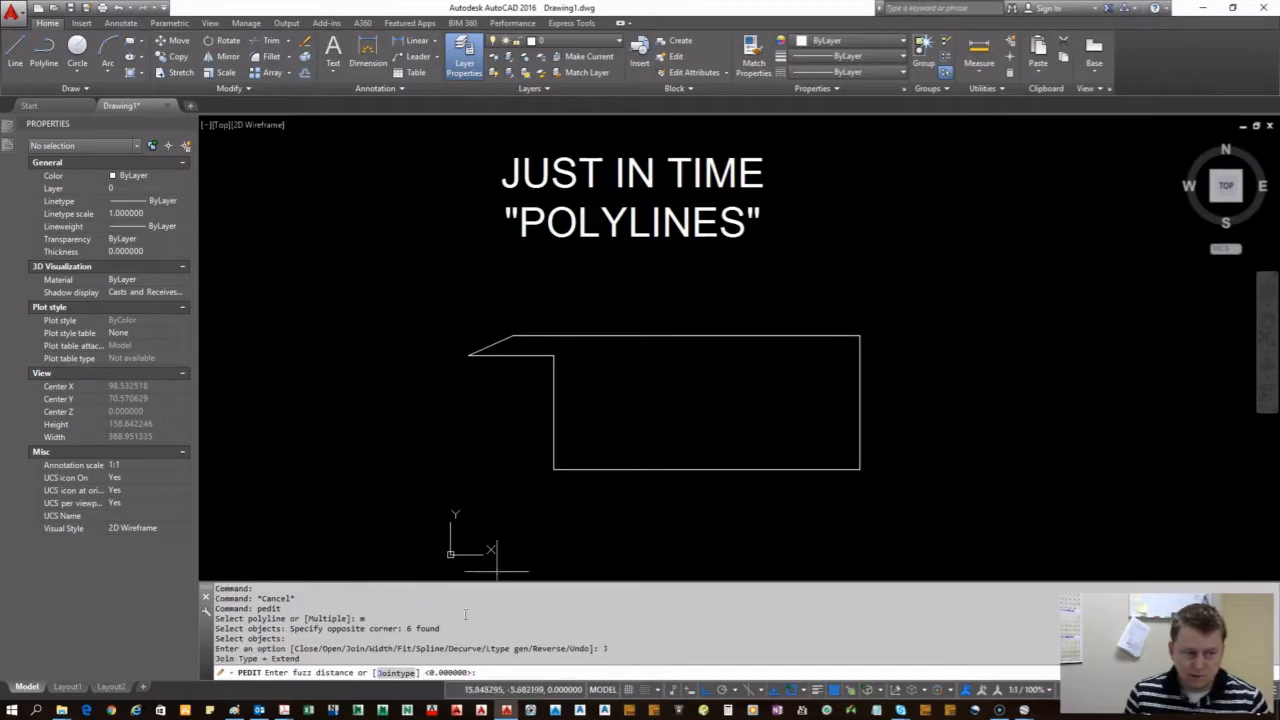
{"action": "key", "text": "Return"}
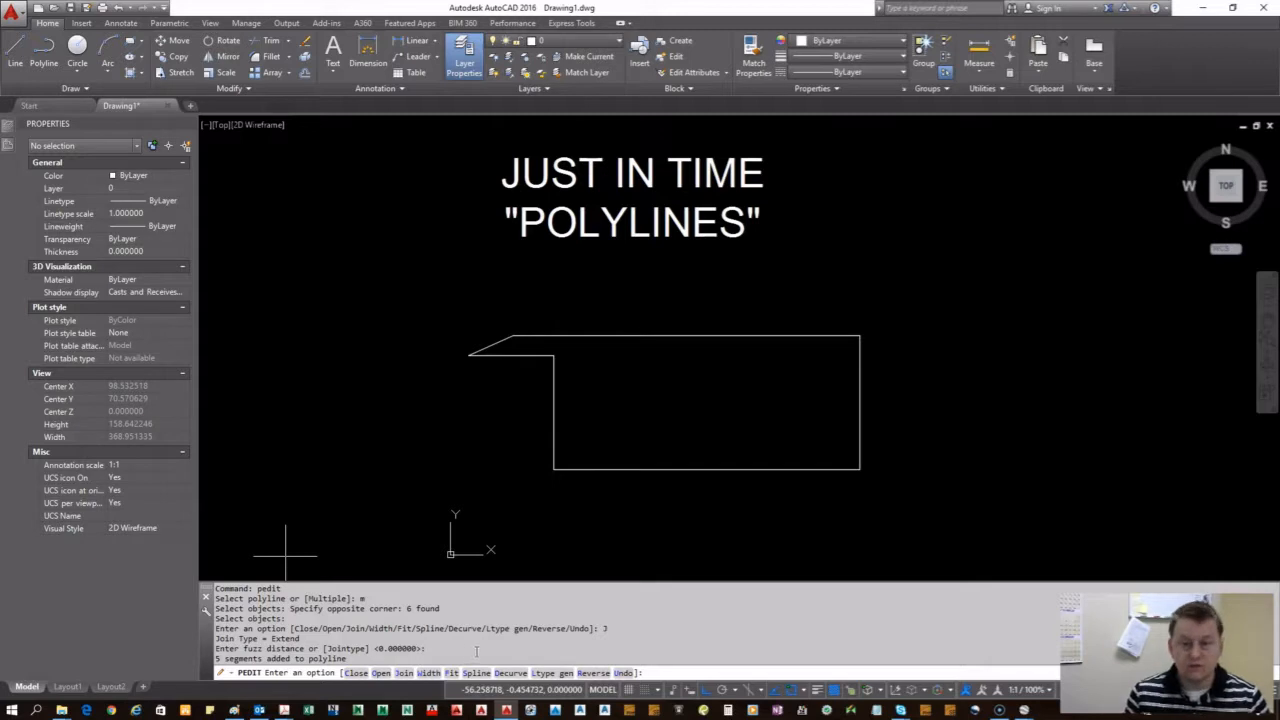
{"action": "key", "text": "Return"}
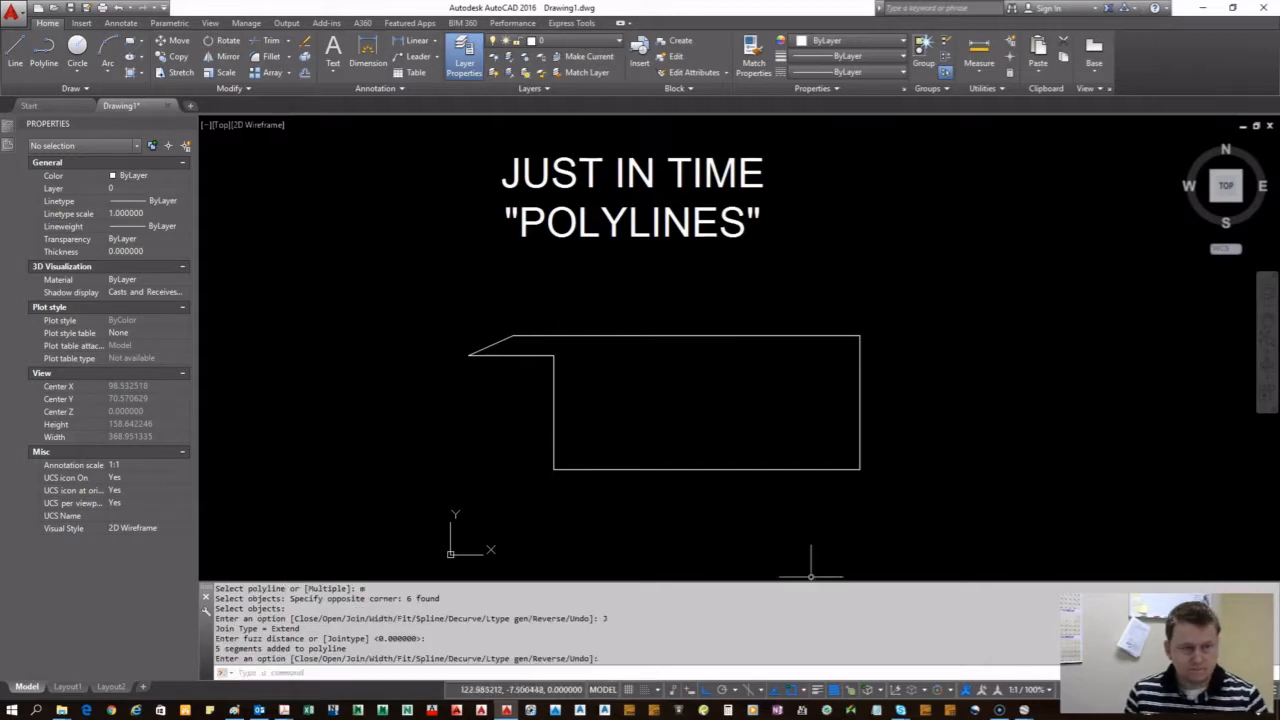
- Check and erase the joined outline, and draw an open, stepped five-segment polyline across the area below the title
{"action": "left_click", "coordinate": [775, 468]}
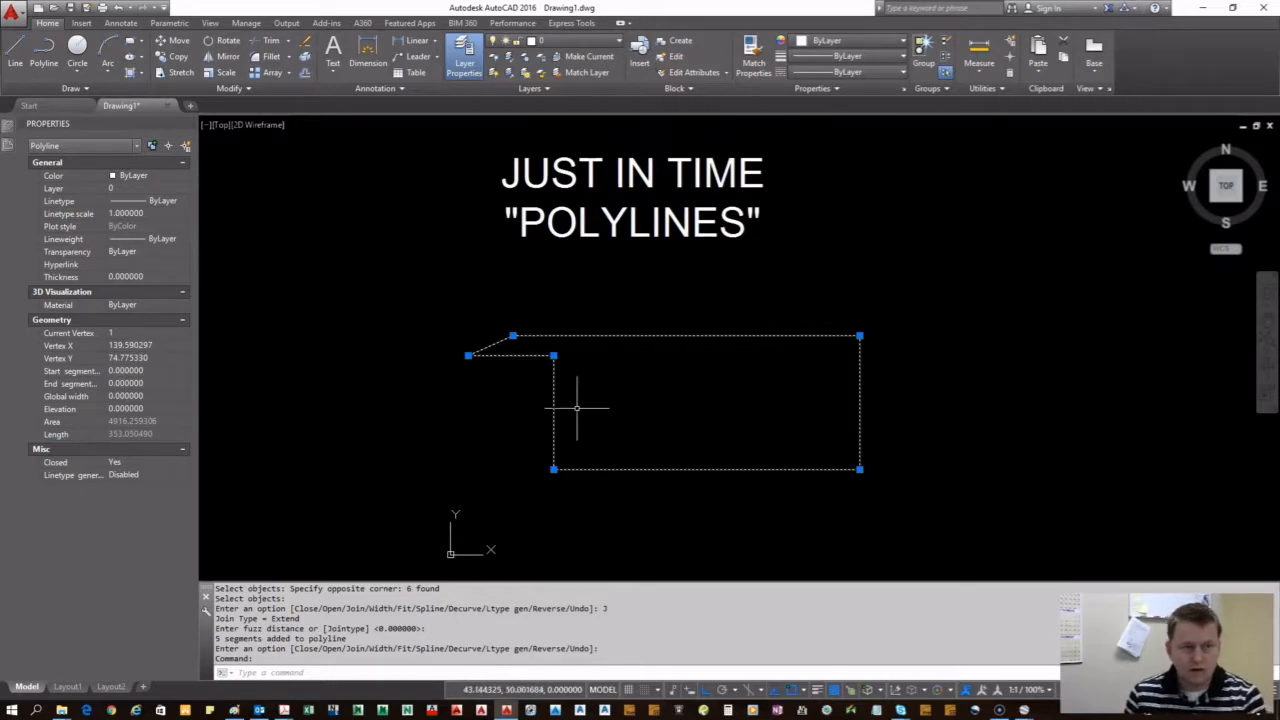
{"action": "key", "text": "Delete"}
{"action": "type", "text": "pl"}
{"action": "key", "text": "Return"}
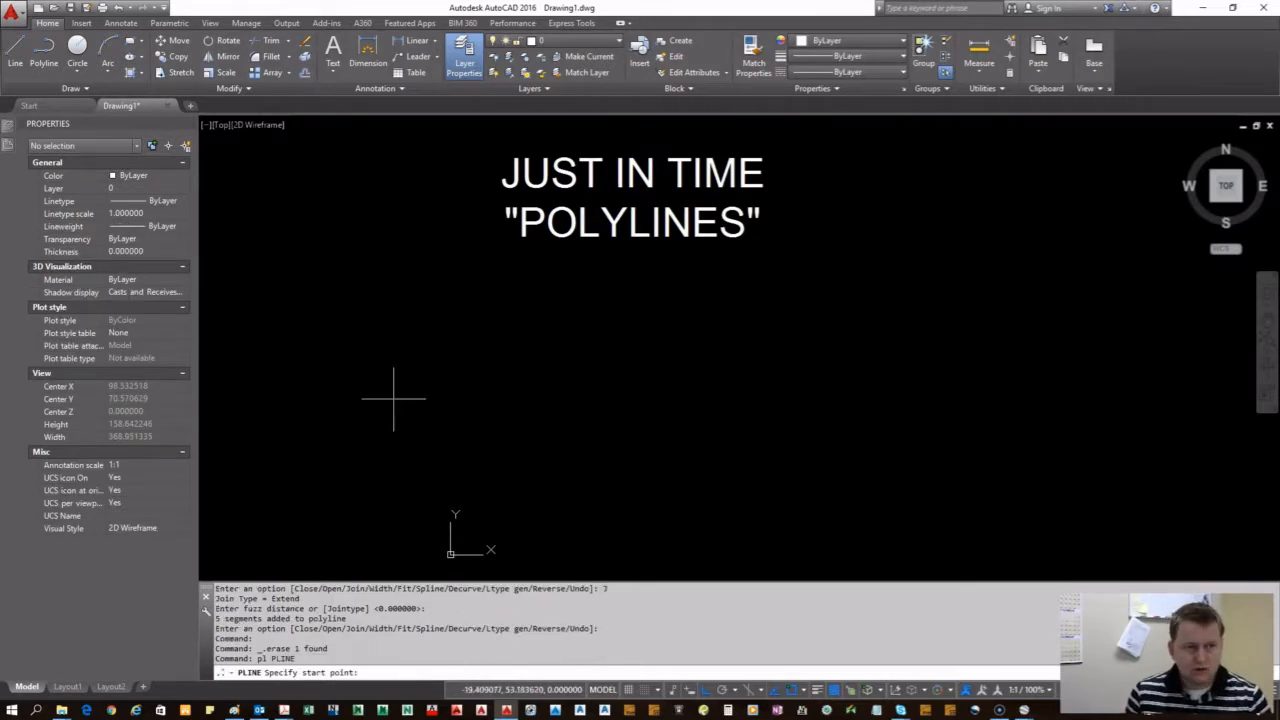
{"action": "left_click", "coordinate": [374, 389]}
{"action": "left_click", "coordinate": [523, 389]}
{"action": "left_click", "coordinate": [523, 306]}
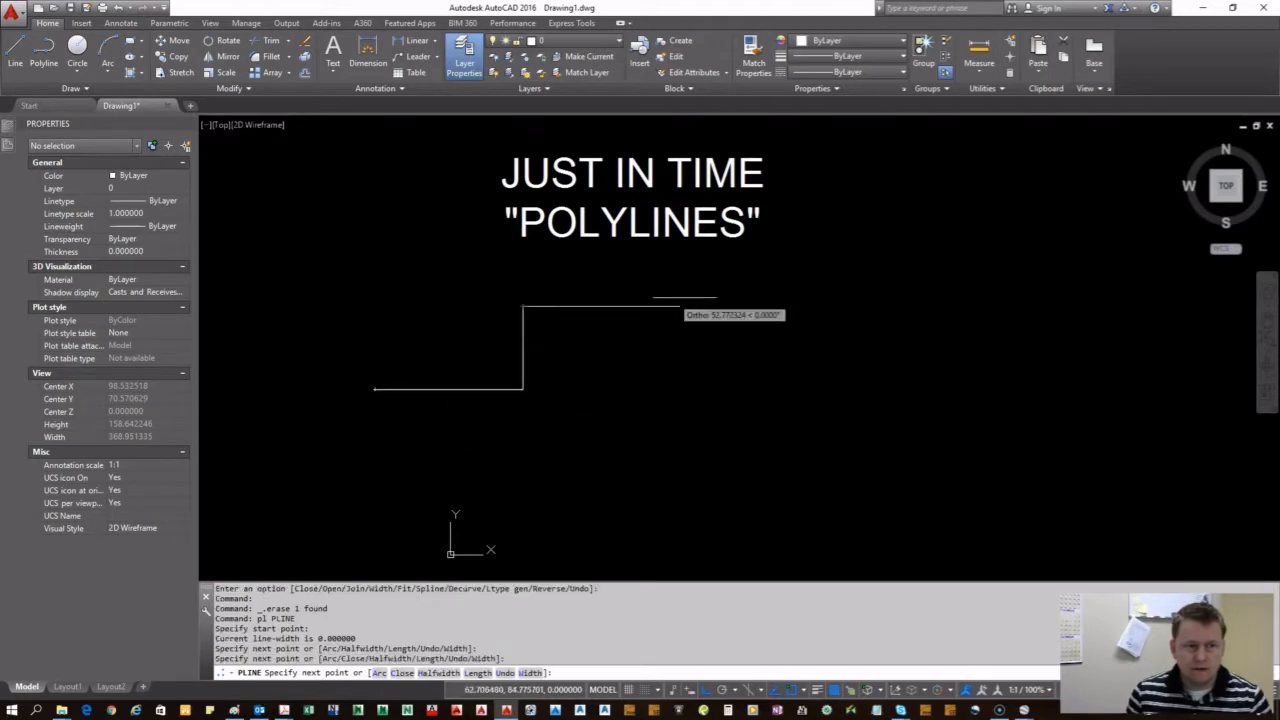
{"action": "left_click", "coordinate": [818, 306]}
{"action": "left_click", "coordinate": [818, 457]}
{"action": "left_click", "coordinate": [1107, 457]}
{"action": "key", "text": "Return"}
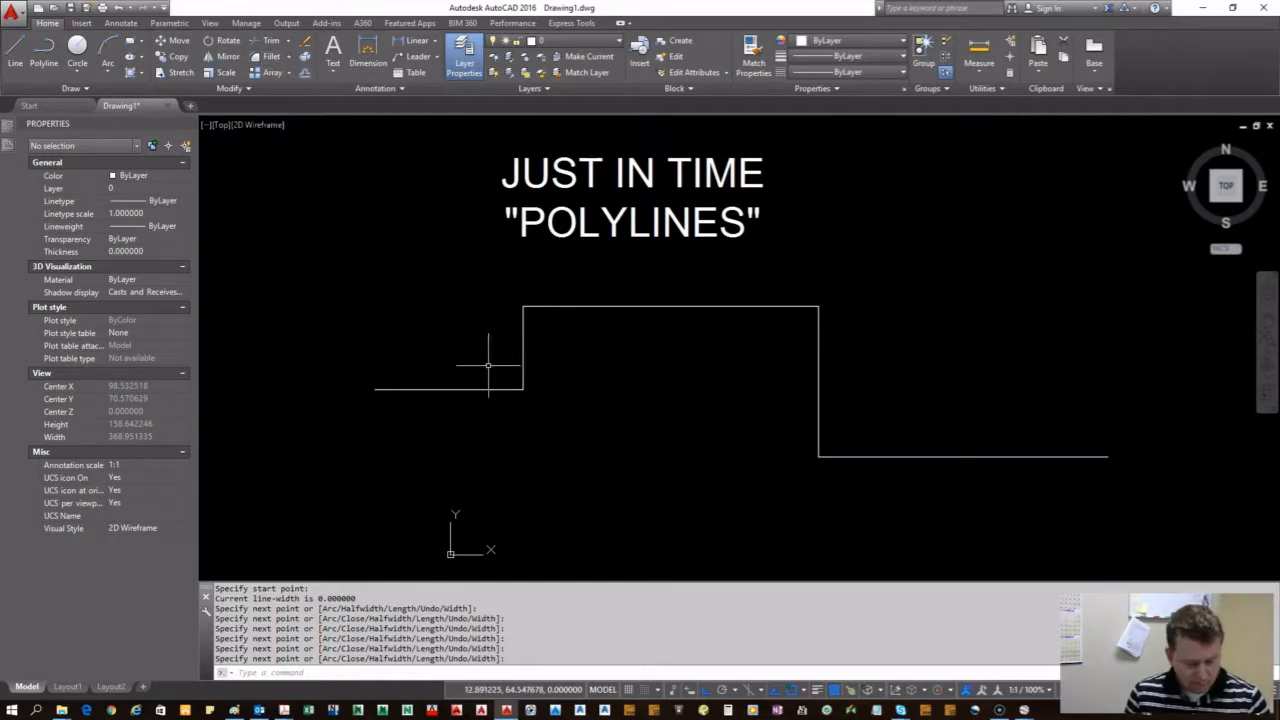
- Draw a circle with a radius of 0.5 just above the stepped polyline's first horizontal segment
{"action": "type", "text": "circle"}
{"action": "key", "text": "Return"}
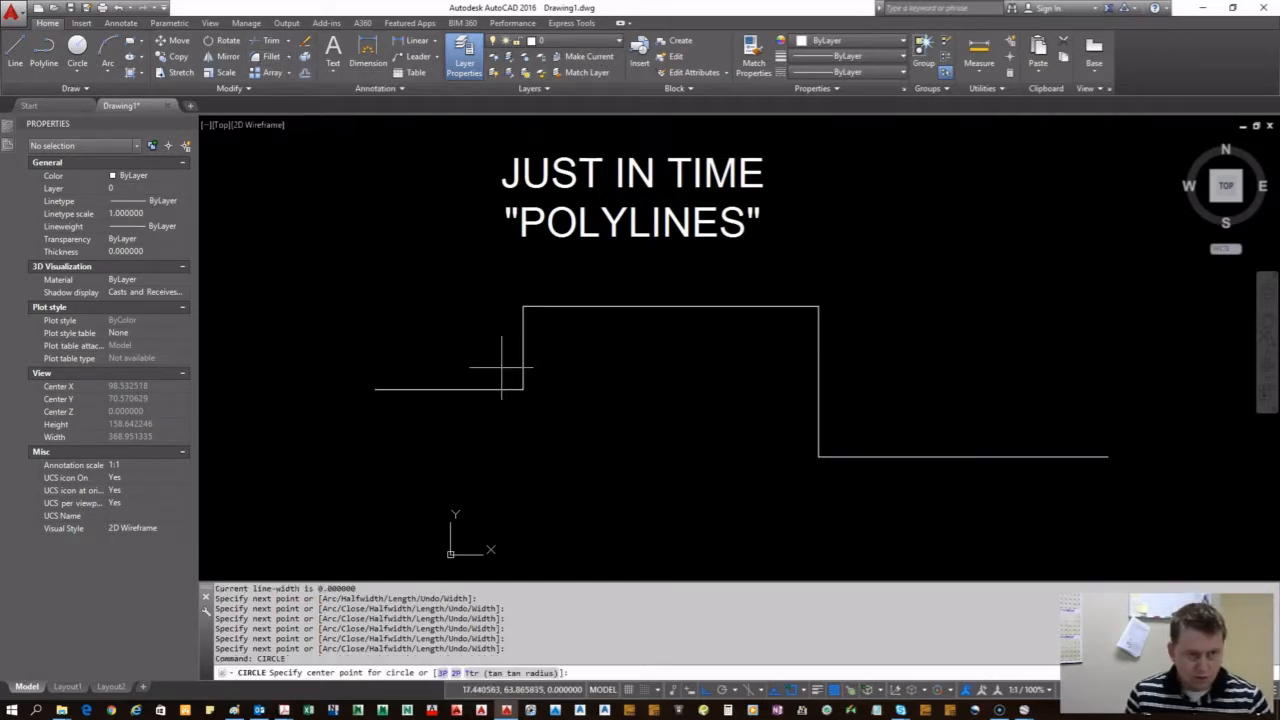
{"action": "left_click", "coordinate": [477, 330]}
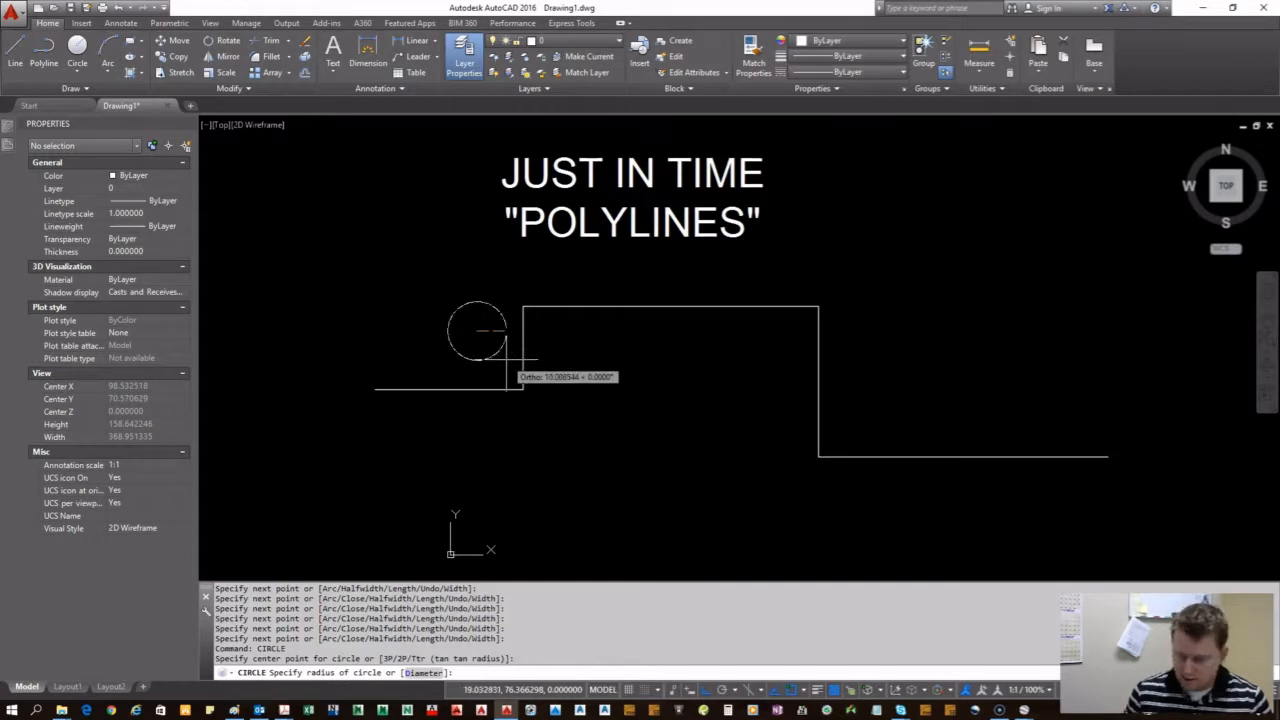
{"action": "type", "text": ".5"}
{"action": "key", "text": "Return"}
{"action": "scroll", "coordinate": [486, 329], "scroll_direction": "up", "scroll_amount": 4}
- Enlarge the circle by stretching its bottom quadrant grip outward 1.5 units and again by 2 units
{"action": "left_click", "coordinate": [480, 350]}
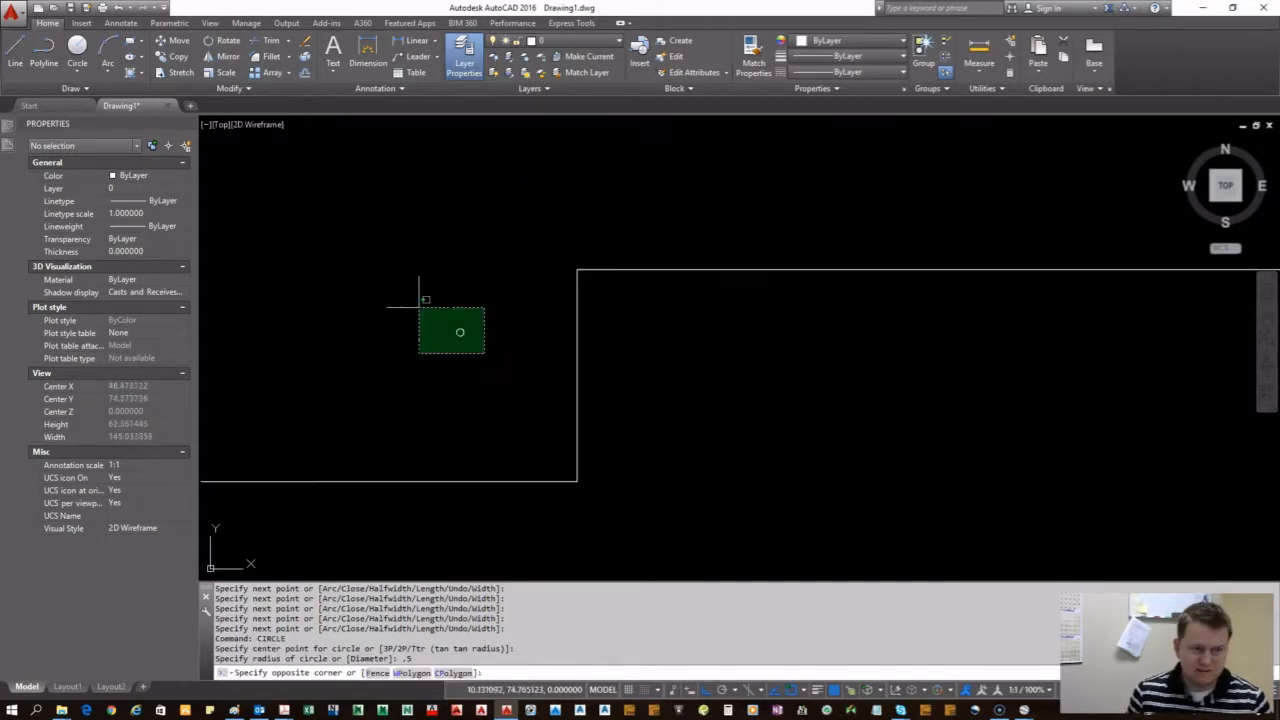
{"action": "left_click", "coordinate": [423, 286]}
{"action": "left_click", "coordinate": [460, 335]}
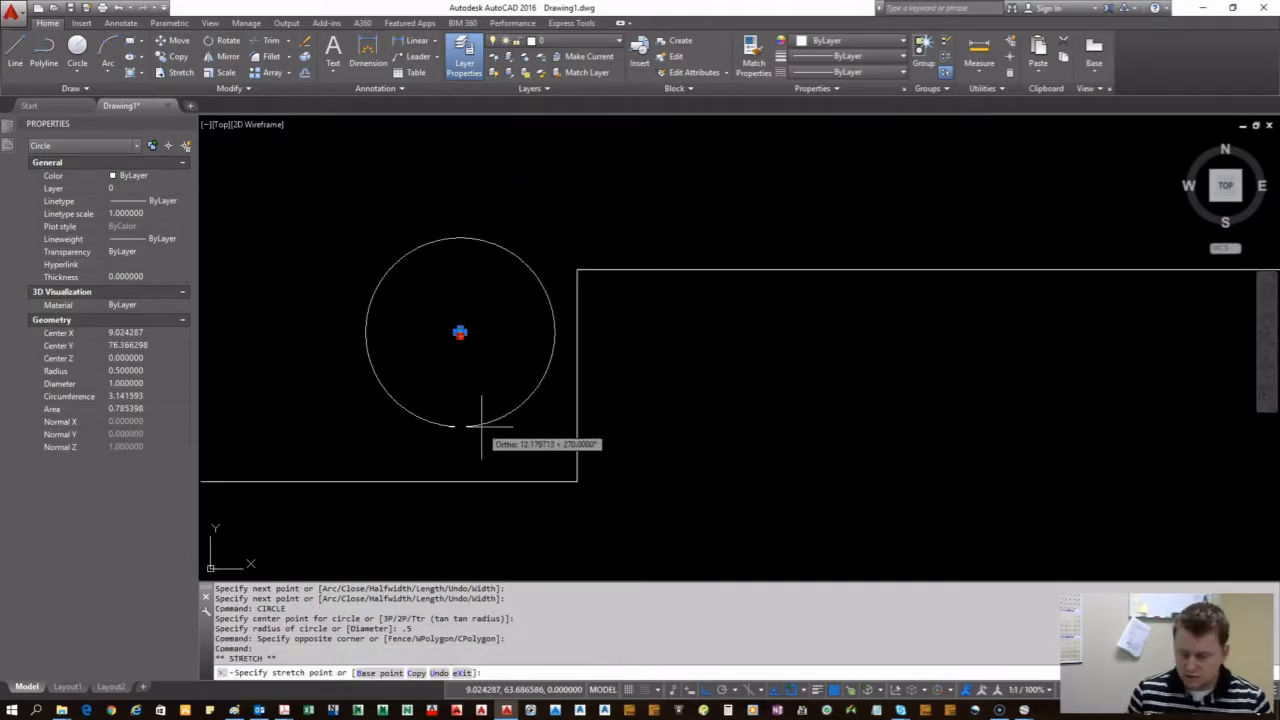
{"action": "type", "text": "1.5"}
{"action": "key", "text": "Return"}
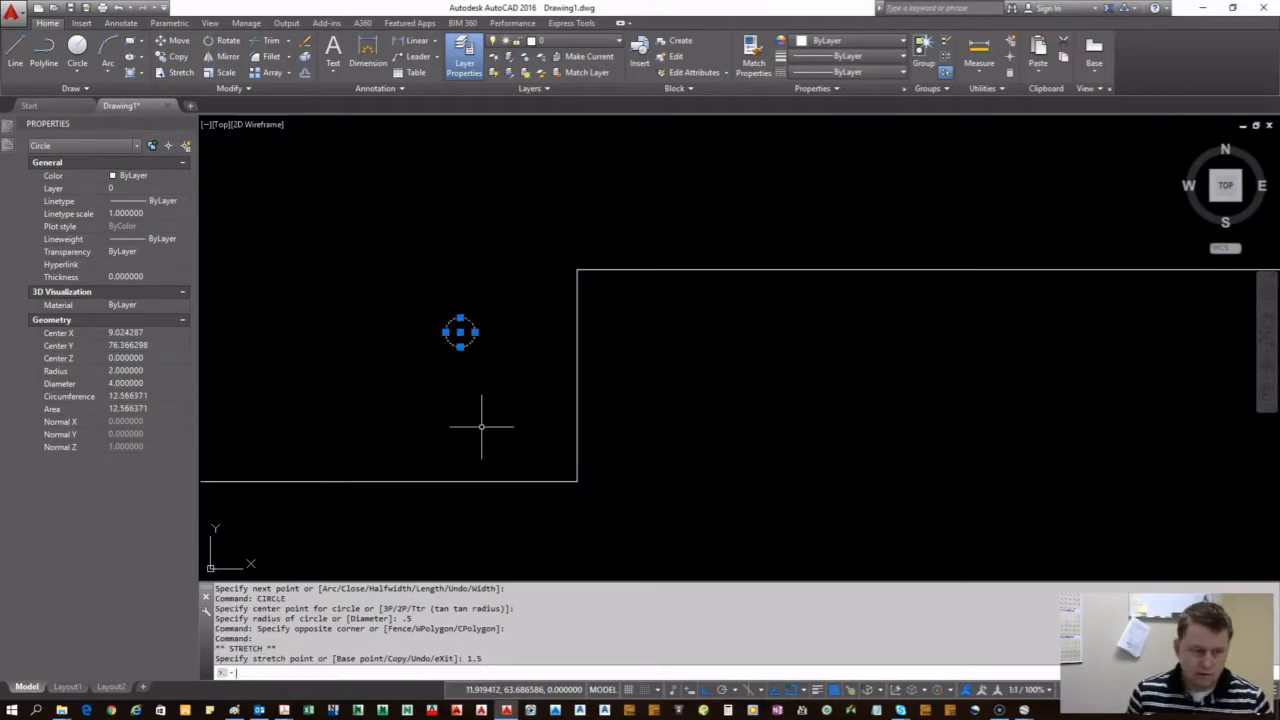
{"action": "left_click", "coordinate": [460, 347]}
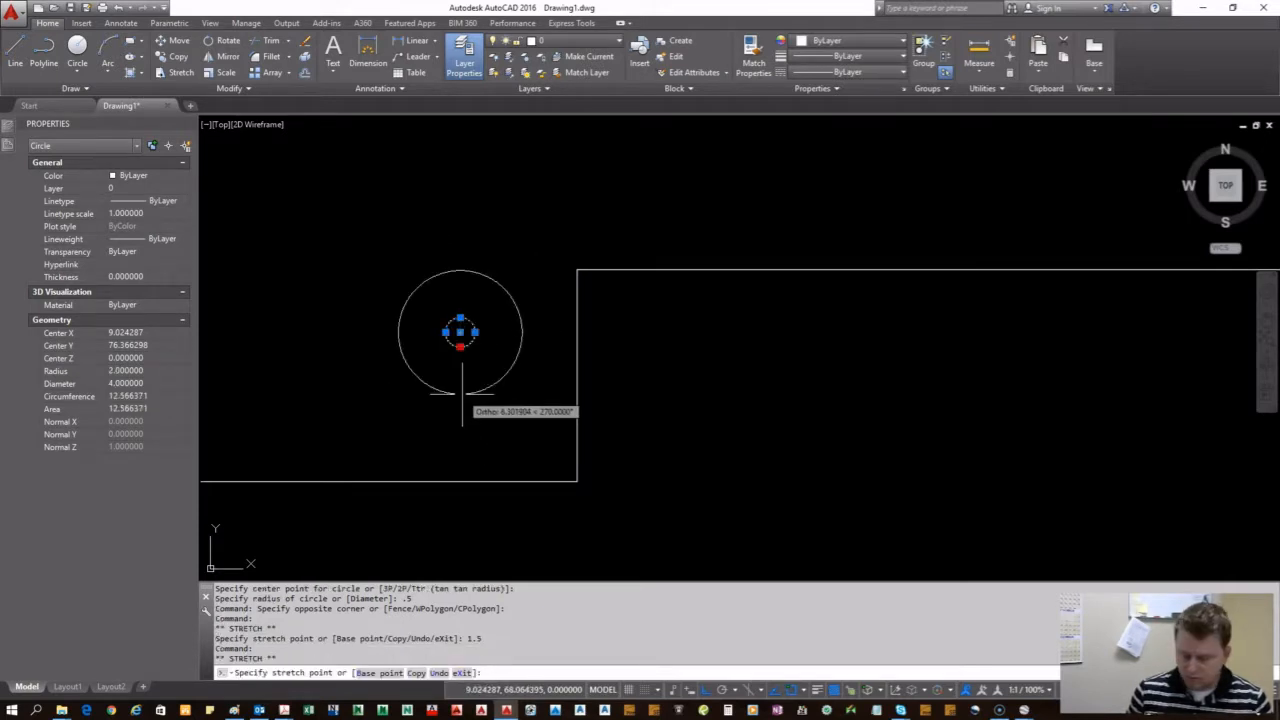
{"action": "type", "text": "2"}
{"action": "key", "text": "Return"}
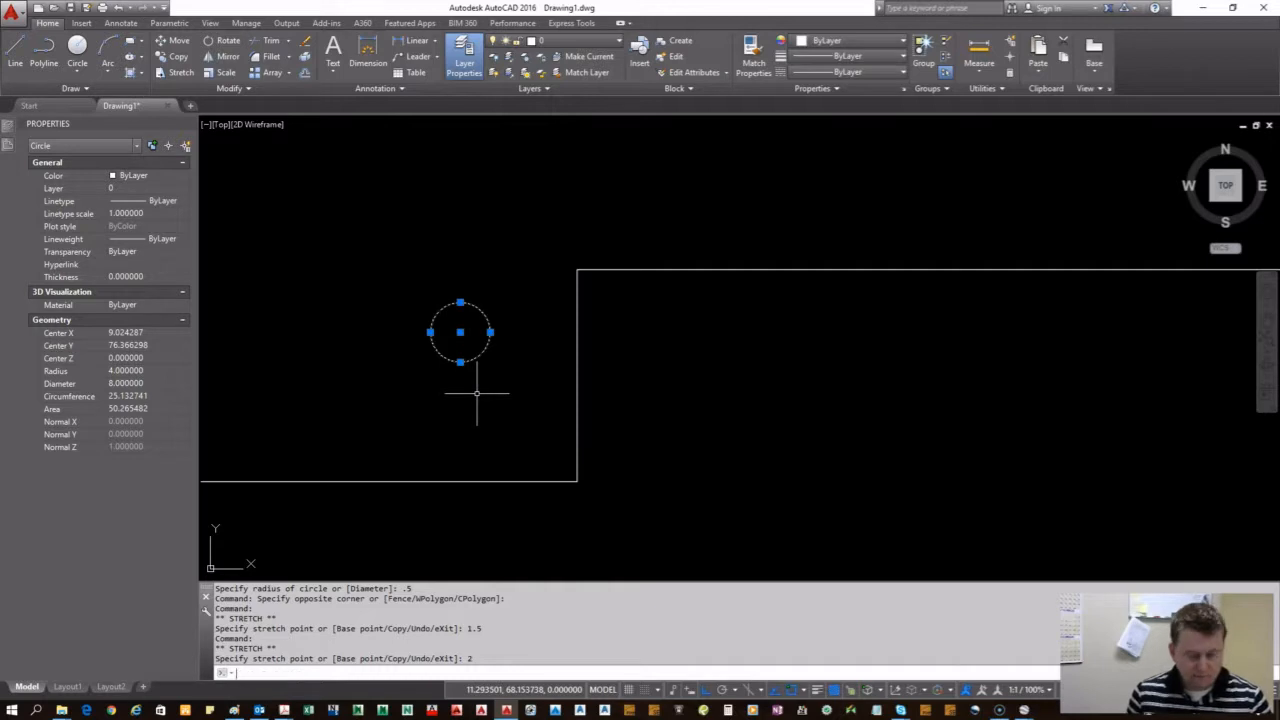
- Move the circle into the first inside corner so it touches the lower horizontal segment and the vertical segment beside it
{"action": "type", "text": "m"}
{"action": "key", "text": "Return"}
{"action": "left_click", "coordinate": [460, 362]}
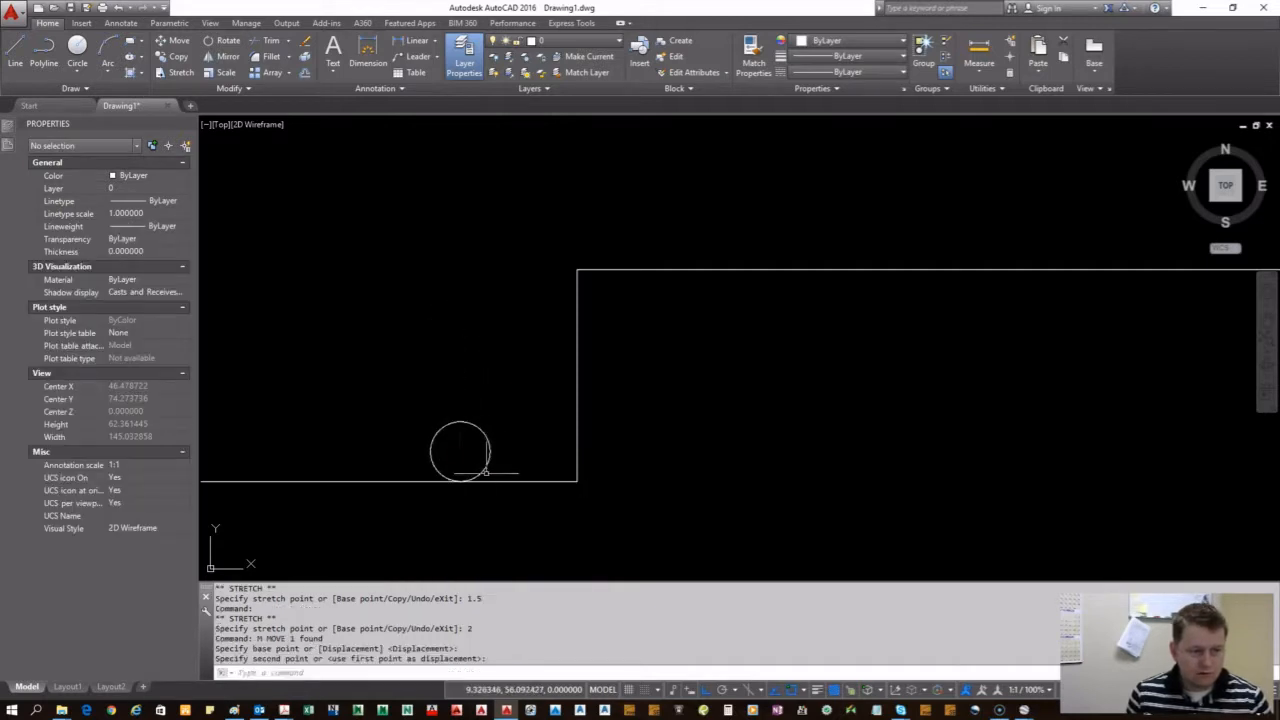
{"action": "left_click", "coordinate": [495, 461]}
{"action": "left_click", "coordinate": [430, 445]}
{"action": "type", "text": "m"}
{"action": "key", "text": "Return"}
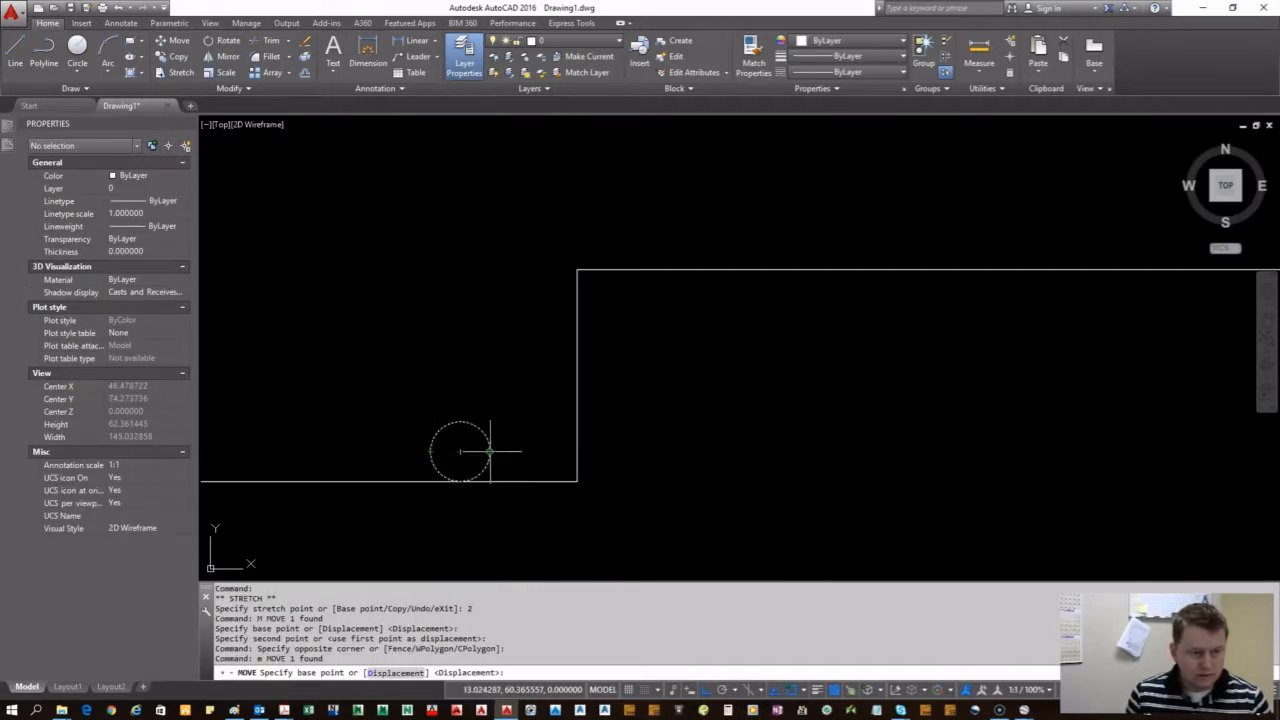
{"action": "left_click", "coordinate": [490, 451]}
{"action": "left_click", "coordinate": [577, 451]}
- Fillet all corners of the stepped polyline with the Polyline option, picking the radius from the circle's centre to its bottom quadrant
{"action": "scroll", "coordinate": [571, 480], "scroll_direction": "up", "scroll_amount": 4}
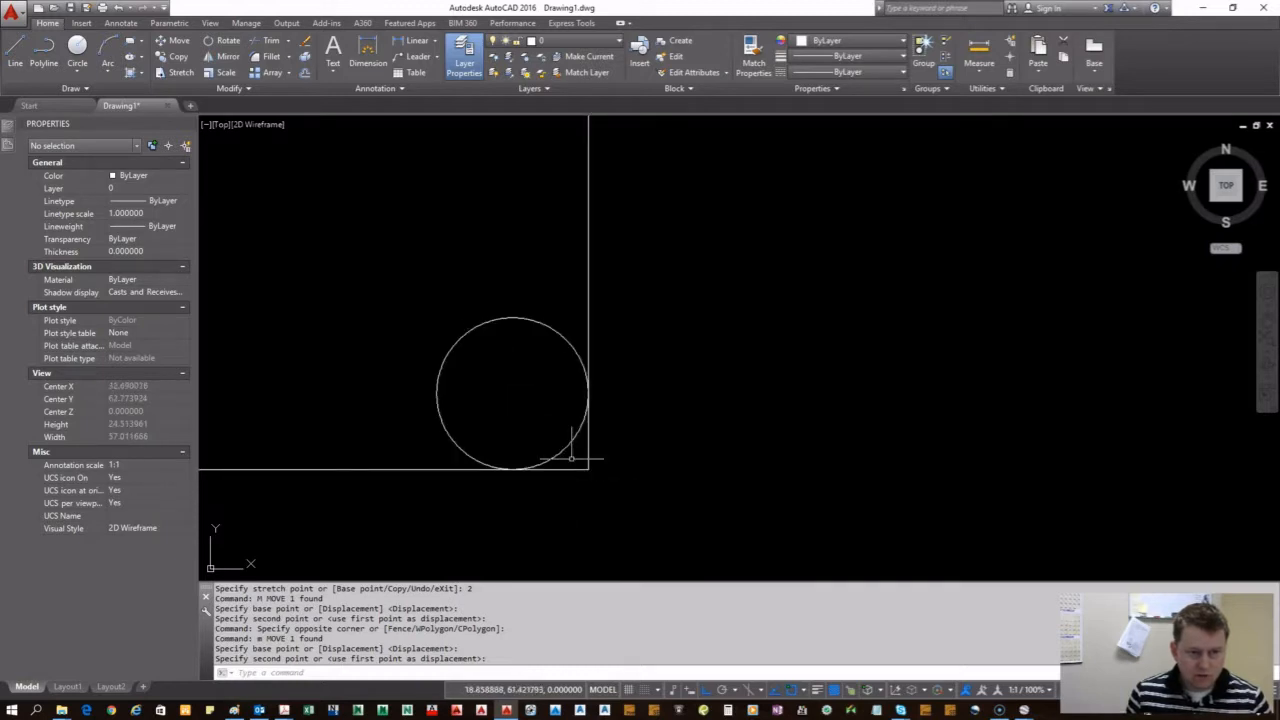
{"action": "scroll", "coordinate": [515, 417], "scroll_direction": "down", "scroll_amount": 4}
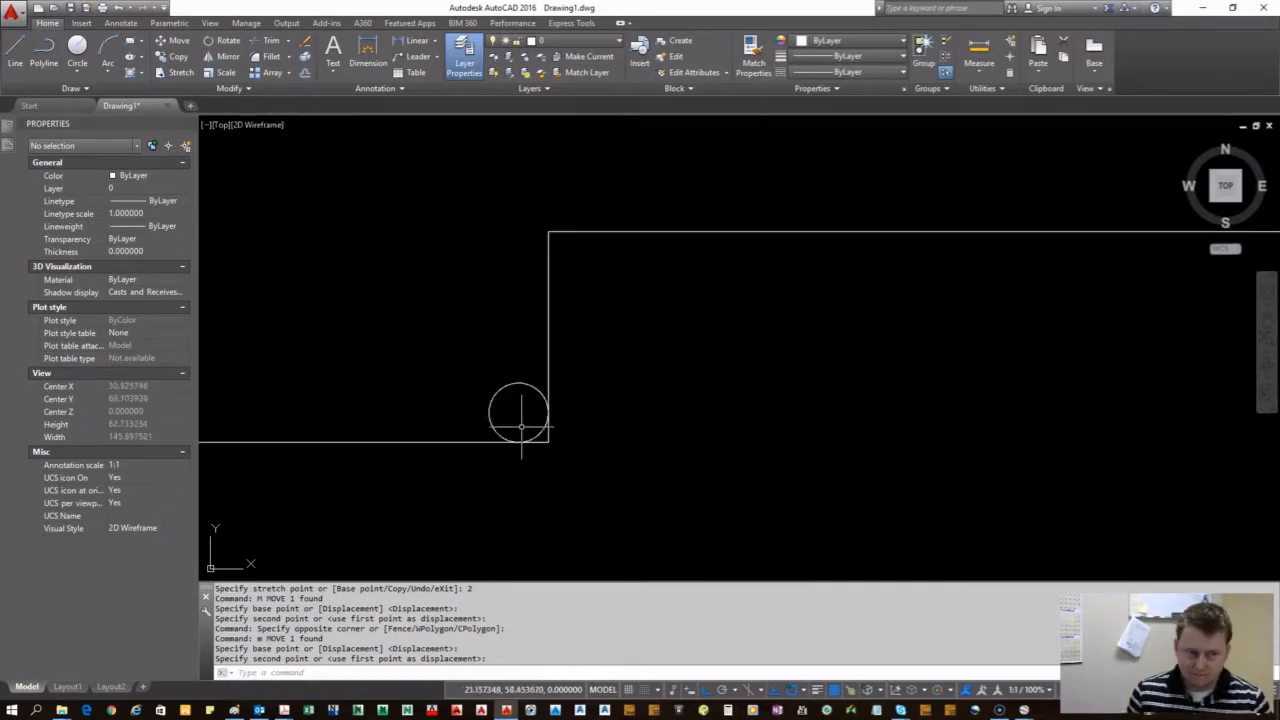
{"action": "type", "text": "fillet"}
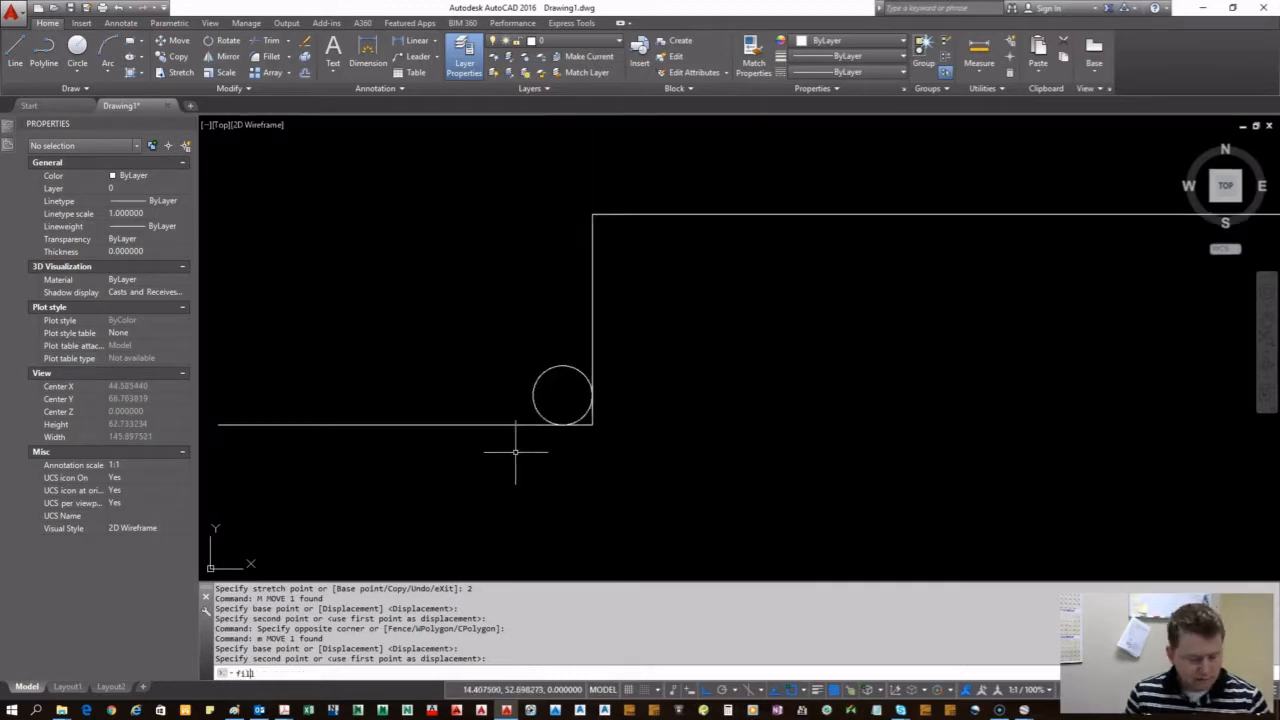
{"action": "key", "text": "Return"}
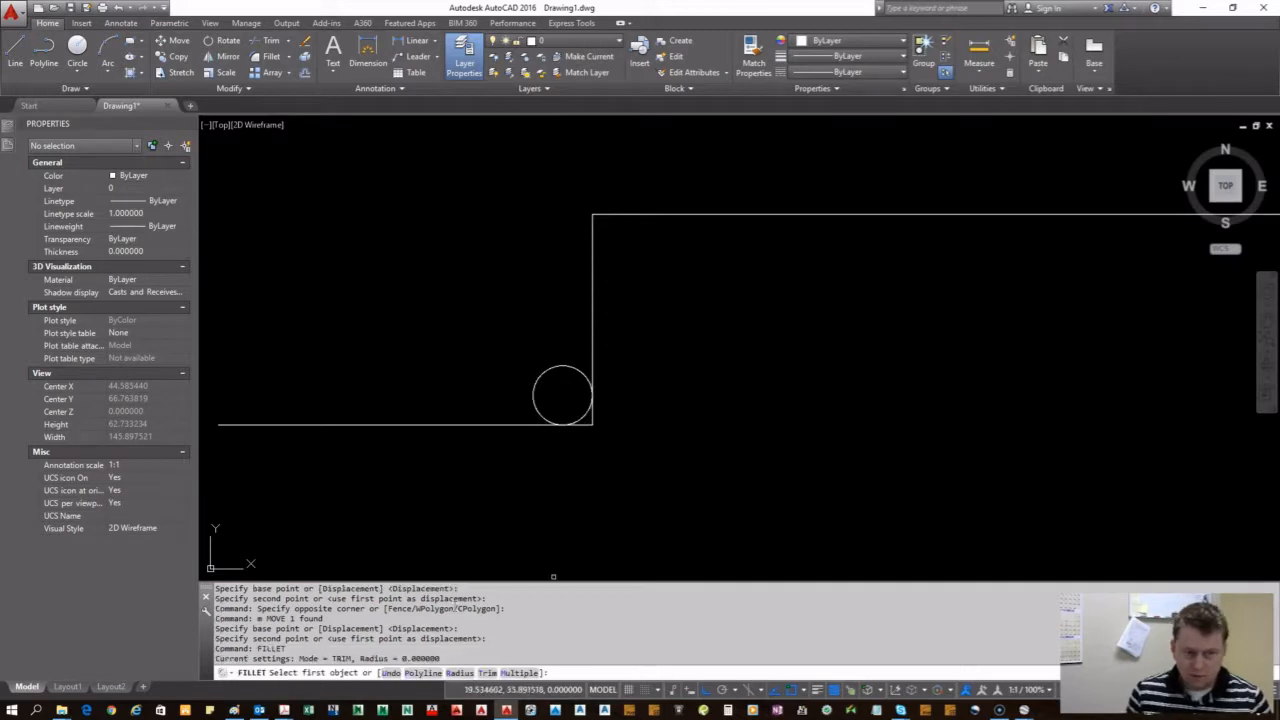
{"action": "left_click", "coordinate": [428, 675]}
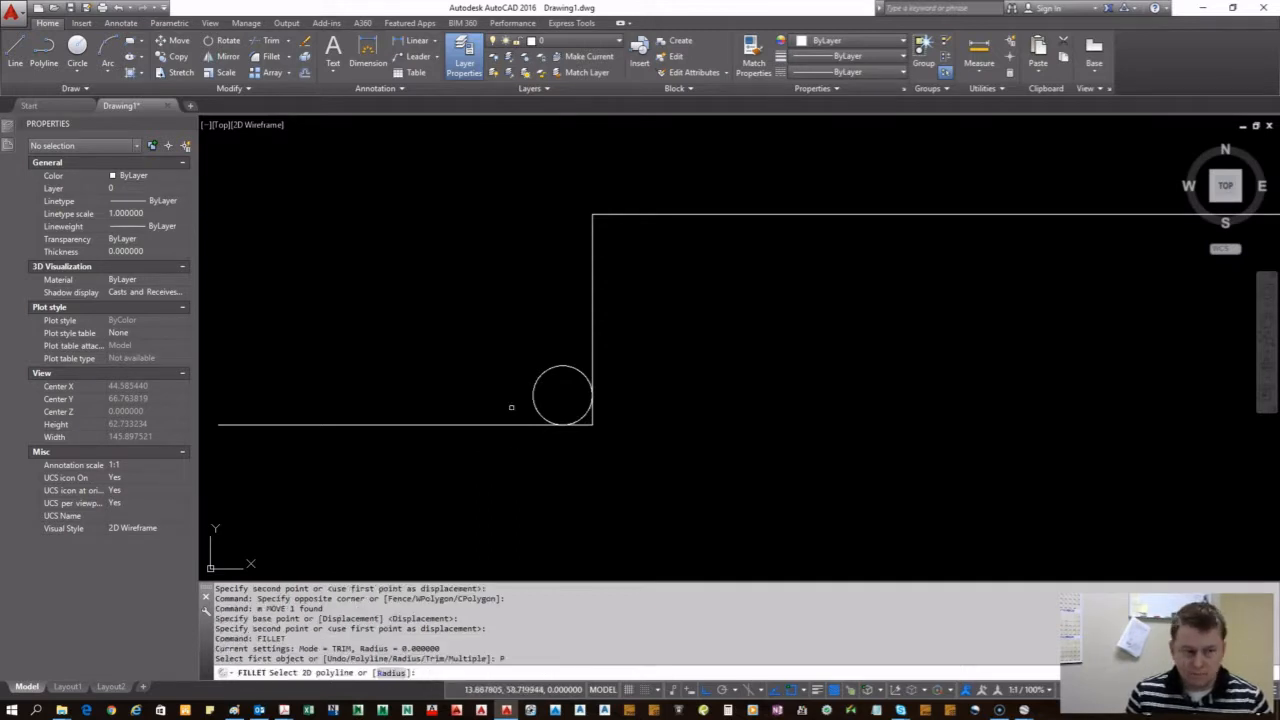
{"action": "key", "text": "Return"}
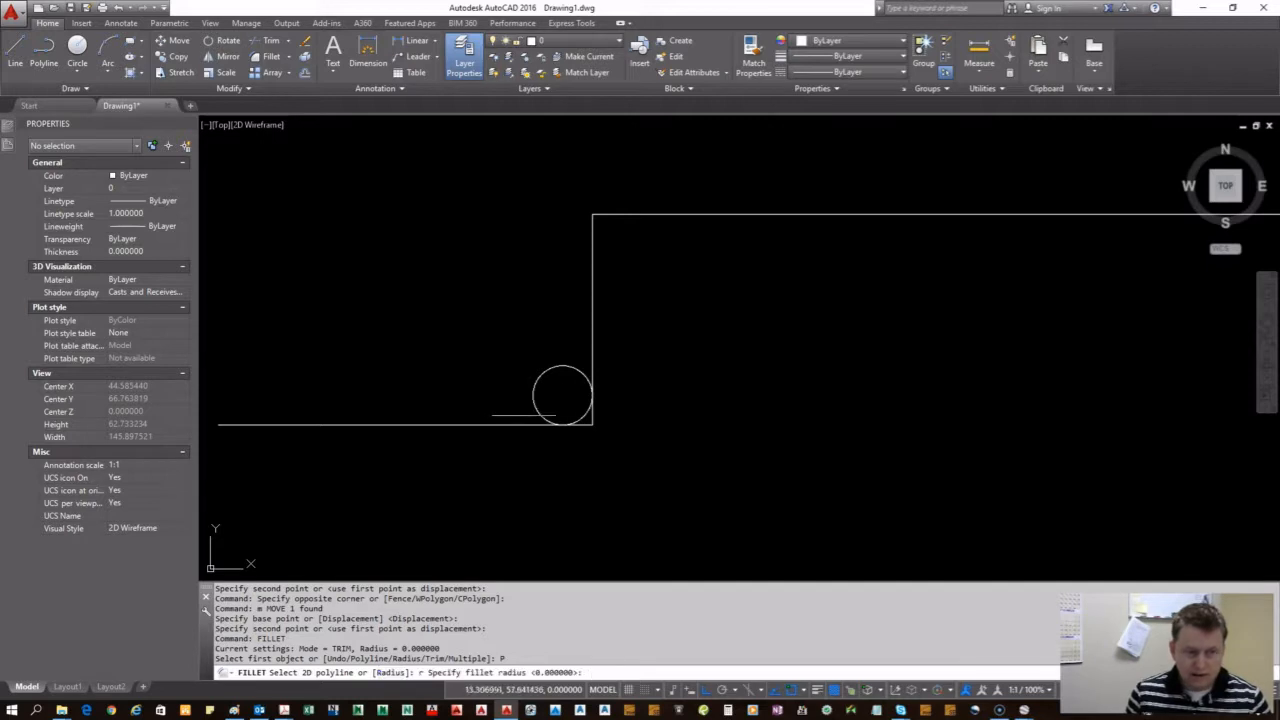
{"action": "left_click", "coordinate": [562, 397]}
{"action": "scroll", "coordinate": [589, 420], "scroll_direction": "up", "scroll_amount": 4}
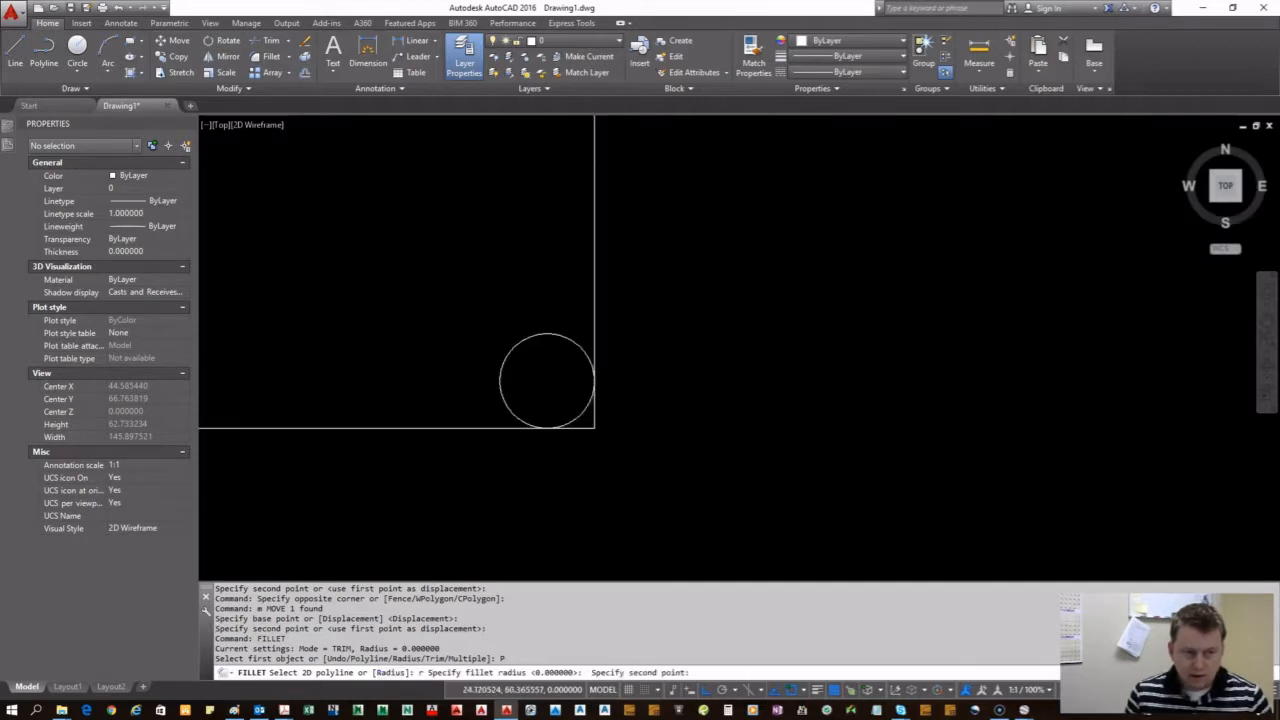
{"action": "left_click", "coordinate": [521, 434]}
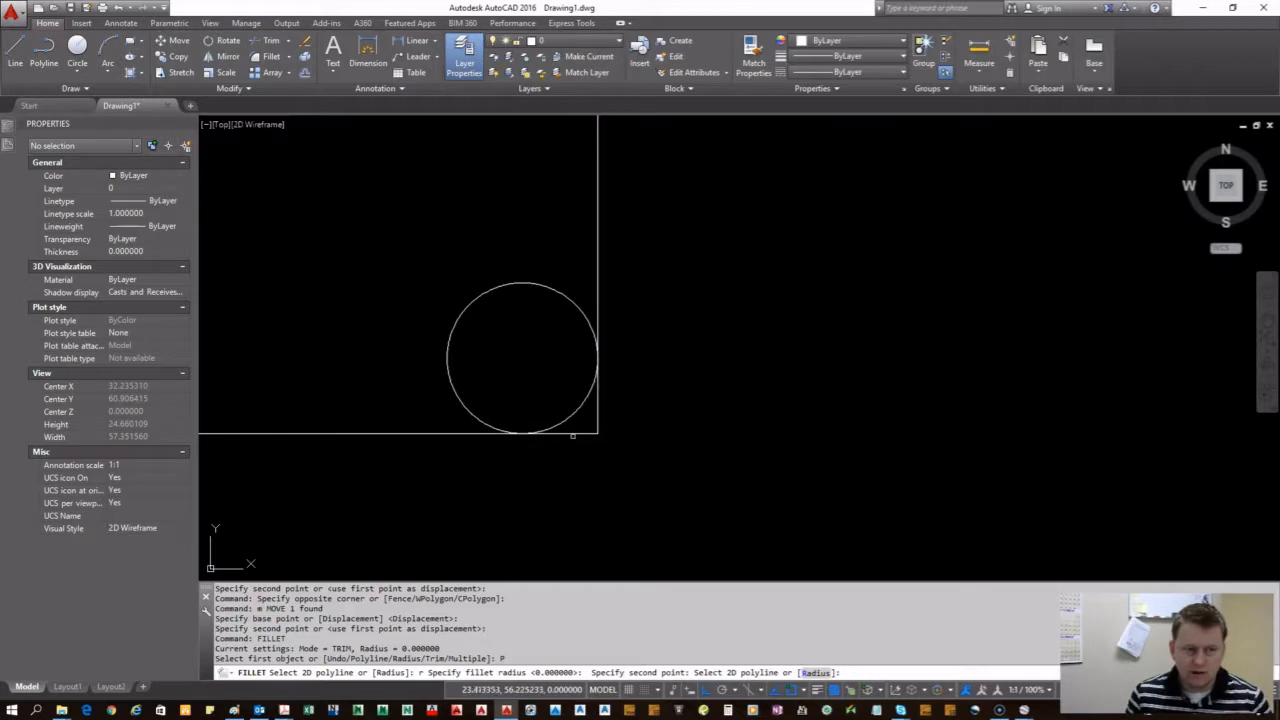
{"action": "scroll", "coordinate": [572, 438], "scroll_direction": "down", "scroll_amount": 6}
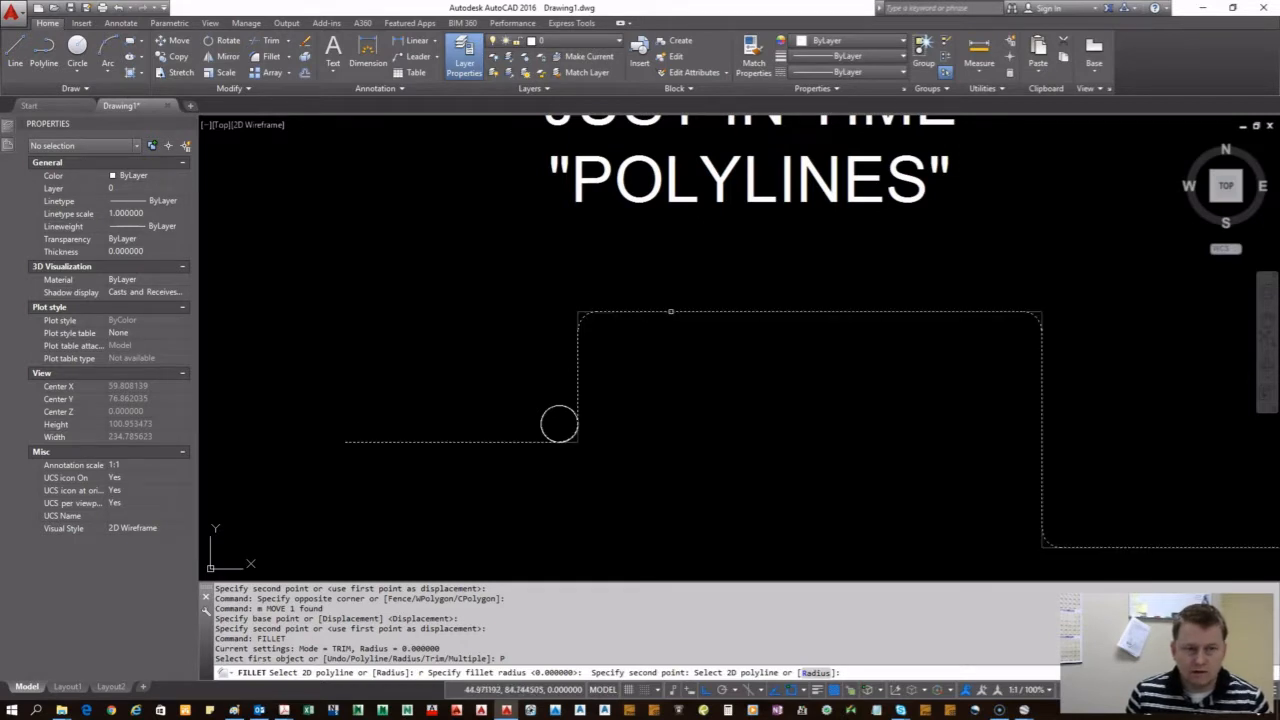
{"action": "left_click", "coordinate": [670, 312]}
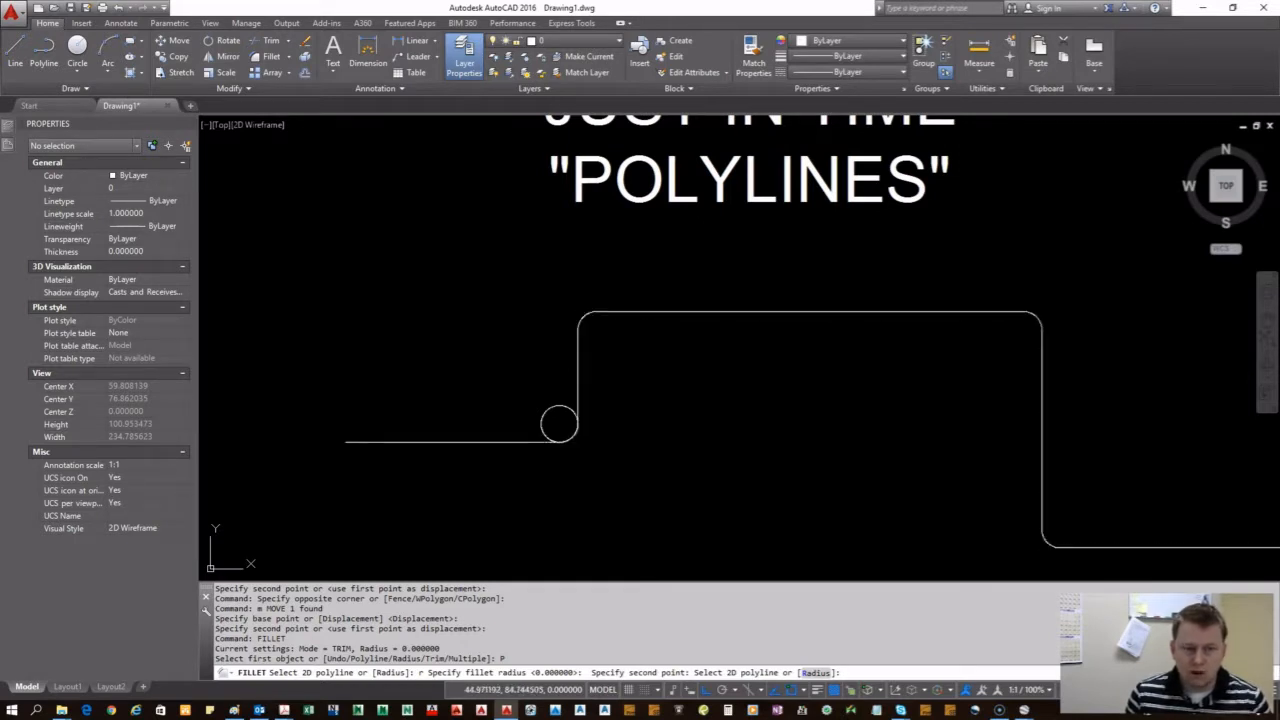
- Erase the circle and the filleted polyline, leaving only the title text
{"action": "left_click", "coordinate": [472, 374]}
{"action": "left_click", "coordinate": [766, 514]}
{"action": "key", "text": "Delete"}
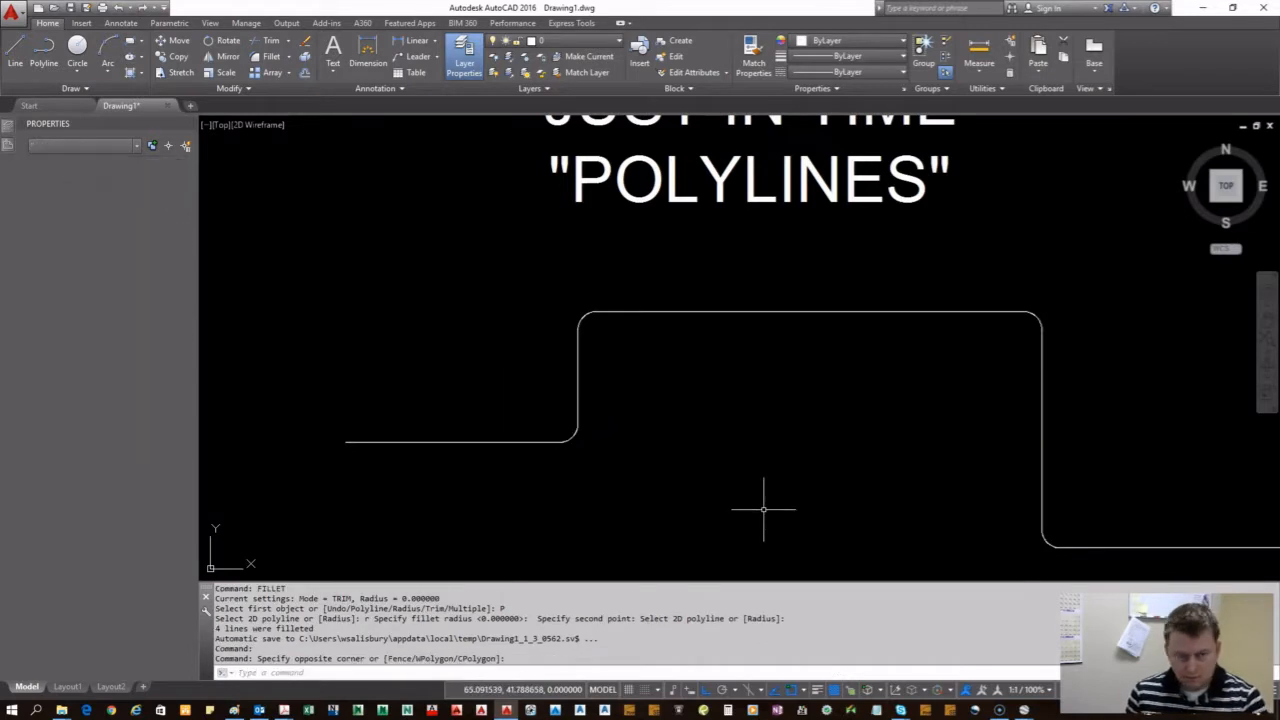
{"action": "scroll", "coordinate": [609, 463], "scroll_direction": "down", "scroll_amount": 4}
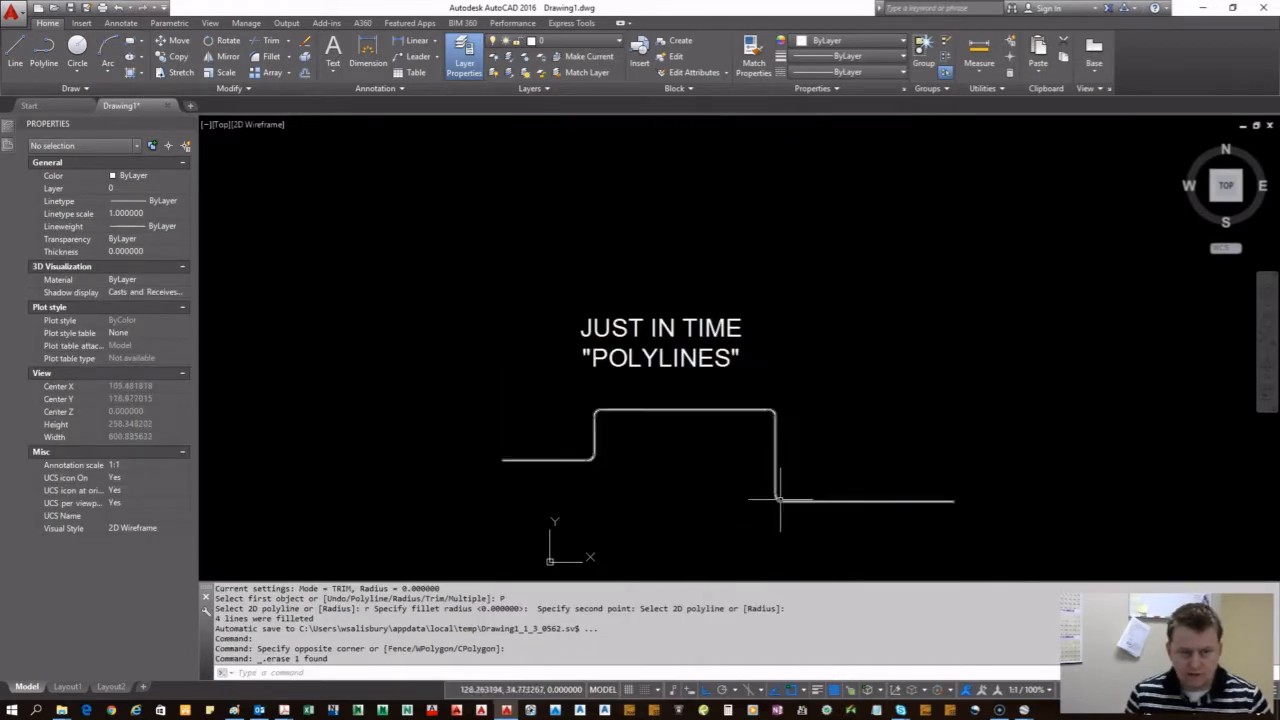
{"action": "left_click", "coordinate": [911, 455]}
{"action": "left_click", "coordinate": [574, 455]}
{"action": "key", "text": "Delete"}
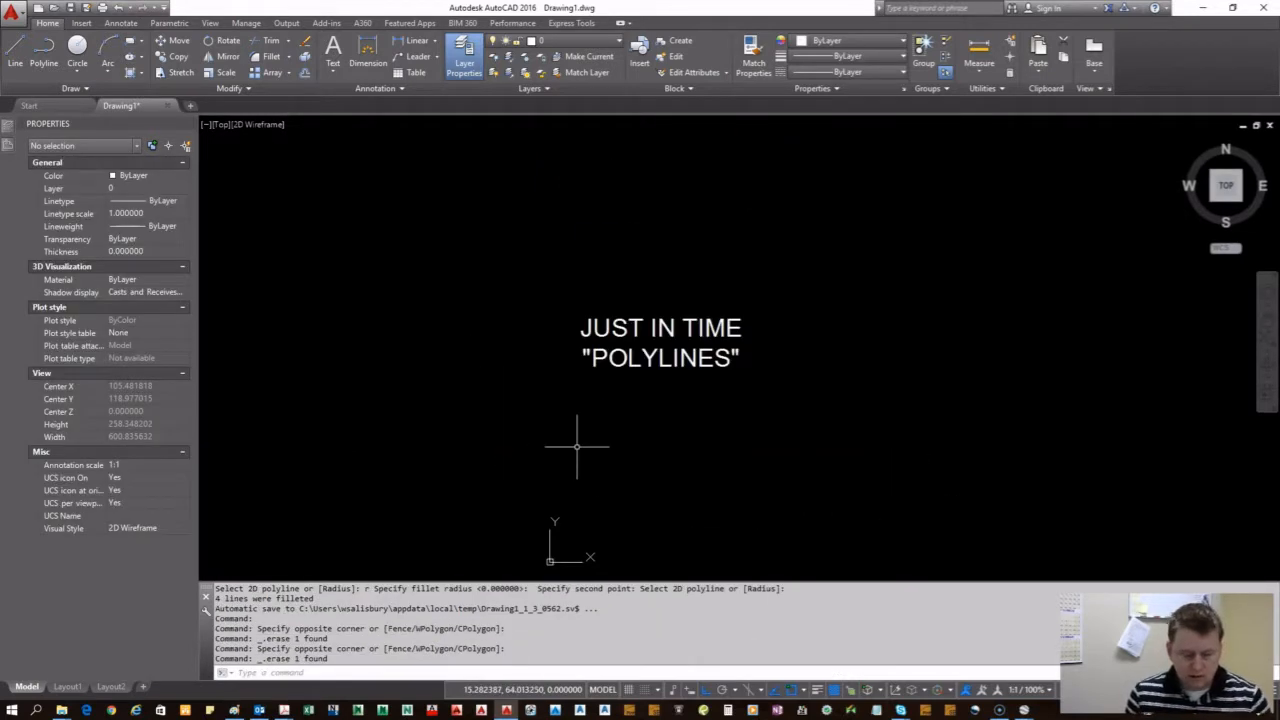
- Draw a rectangle below the title as a single polyline, finishing its last side with the Close option
{"action": "type", "text": "pl"}
{"action": "key", "text": "Return"}
{"action": "left_click", "coordinate": [512, 405]}
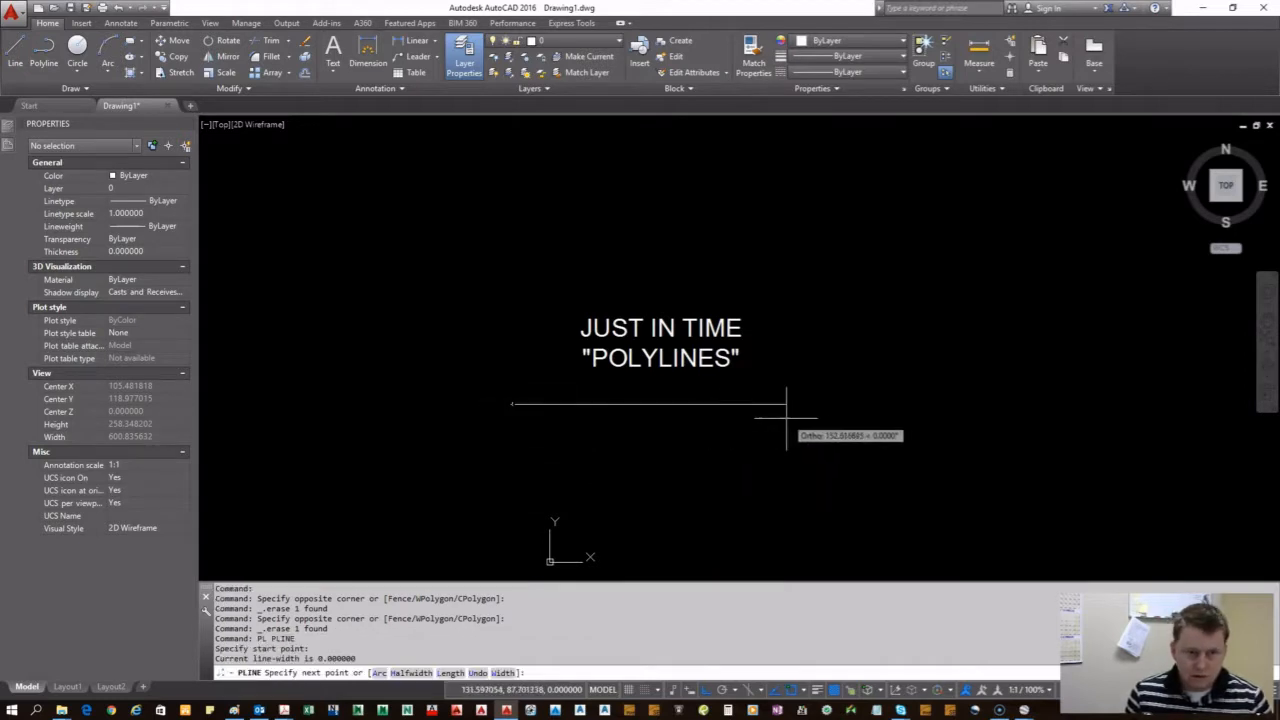
{"action": "left_click", "coordinate": [731, 405]}
{"action": "left_click", "coordinate": [731, 481]}
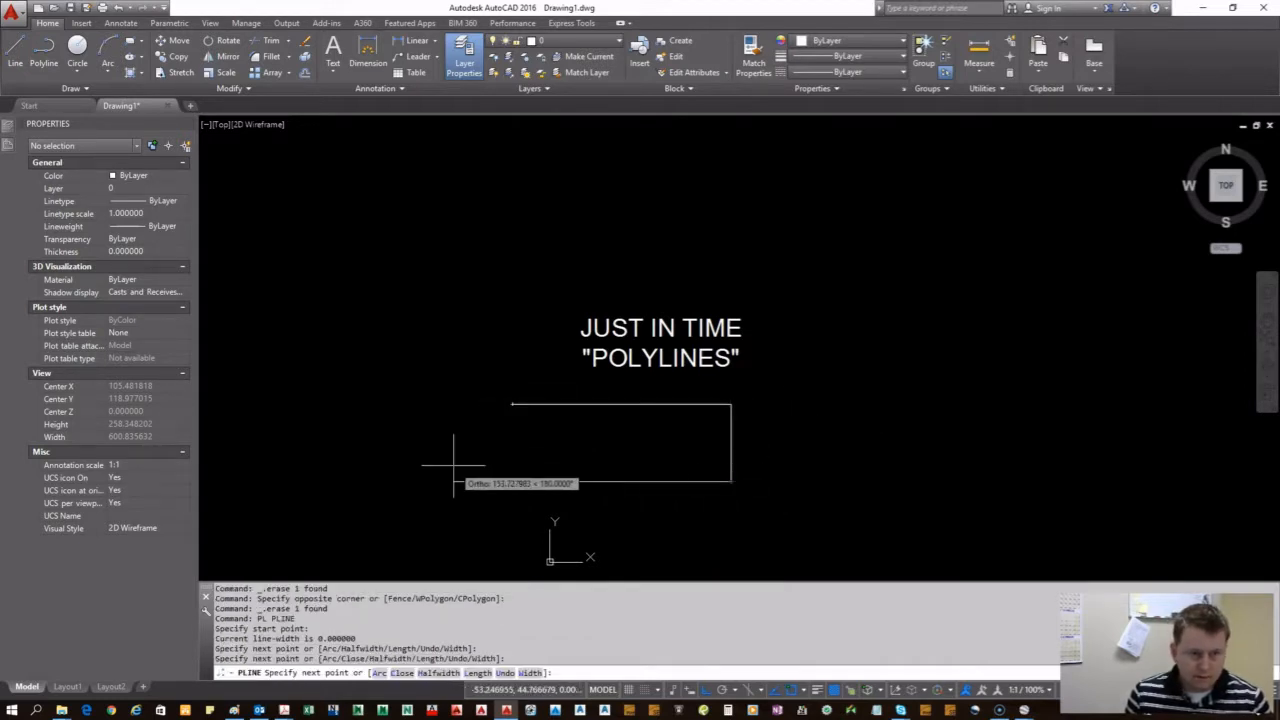
{"action": "left_click", "coordinate": [512, 481]}
{"action": "type", "text": "c"}
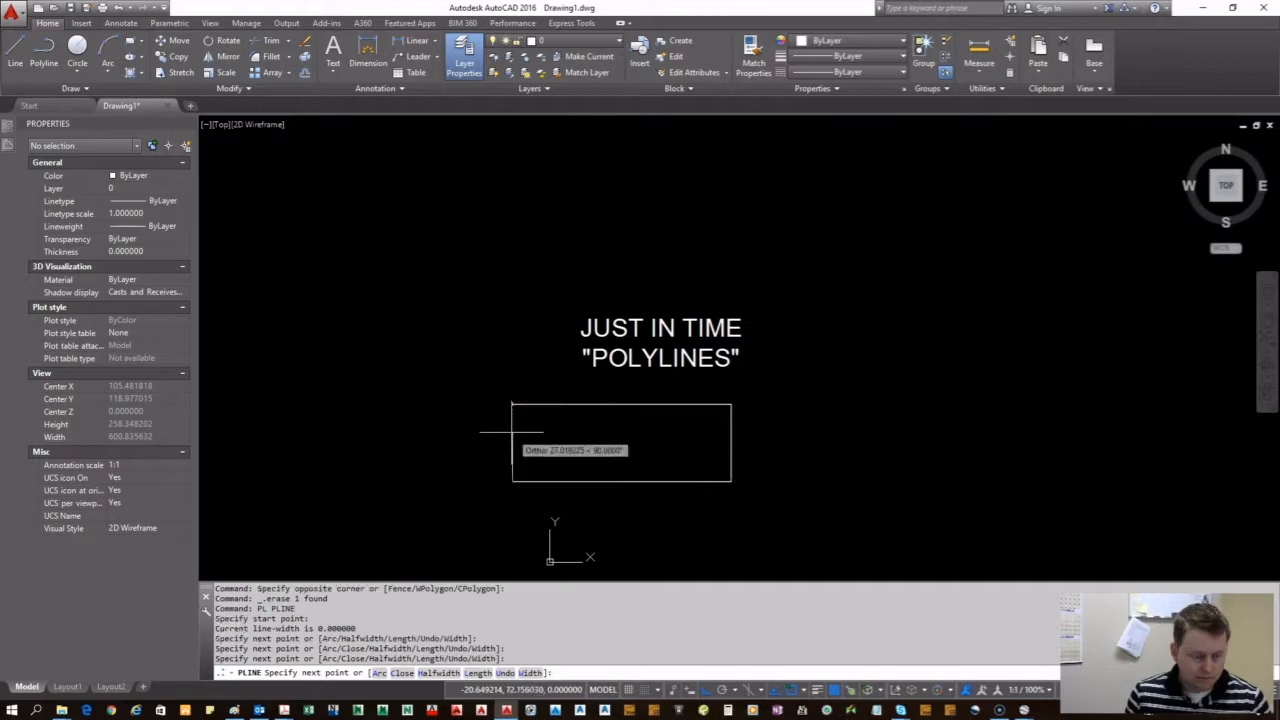
{"action": "key", "text": "Return"}
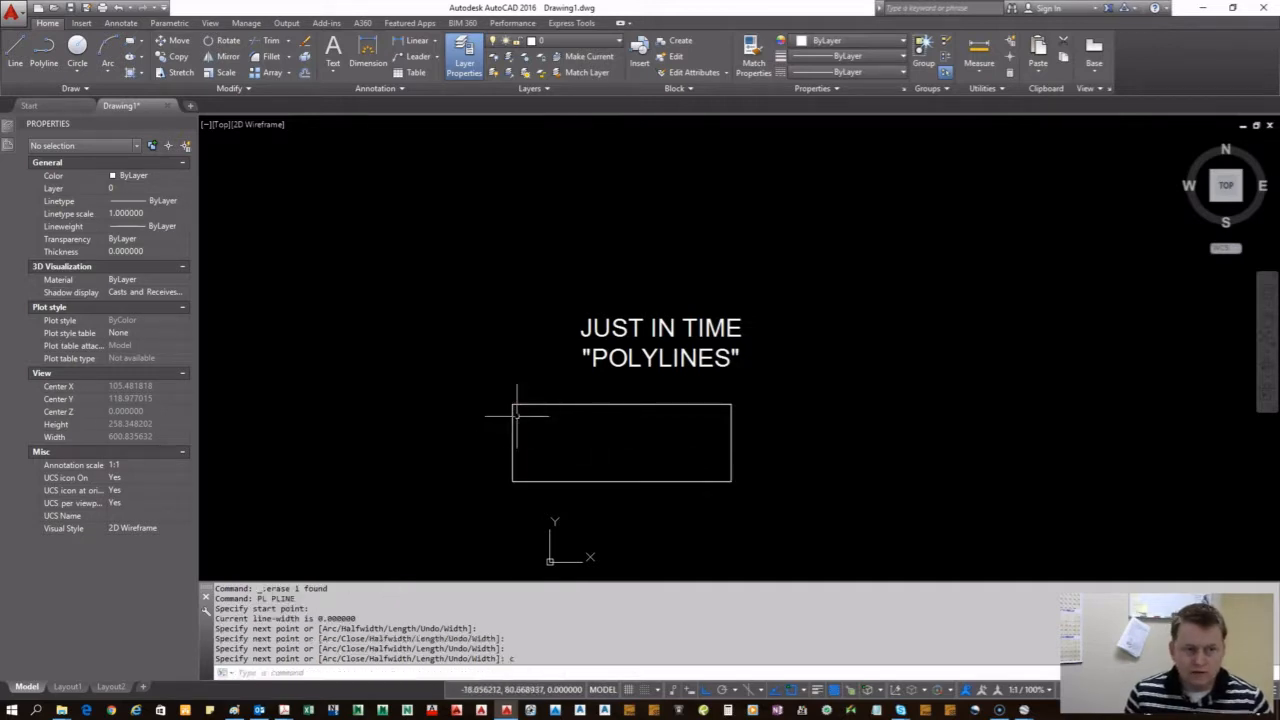
{"action": "scroll", "coordinate": [503, 424], "scroll_direction": "up", "scroll_amount": 3}
{"action": "scroll", "coordinate": [748, 341], "scroll_direction": "down", "scroll_amount": 2}
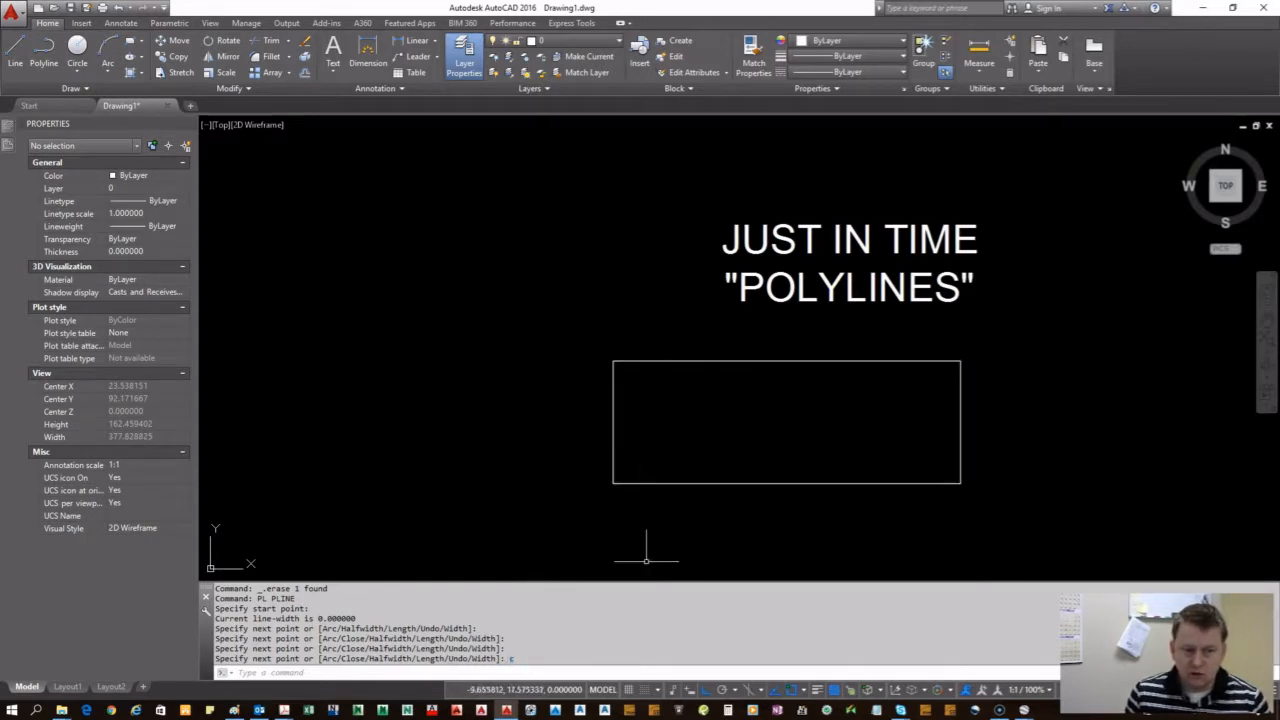
- Select the rectangle to check its object type and Closed property, and clear the selection
{"action": "key", "text": "Return"}
{"action": "key", "text": "Escape"}
{"action": "left_click", "coordinate": [659, 484]}
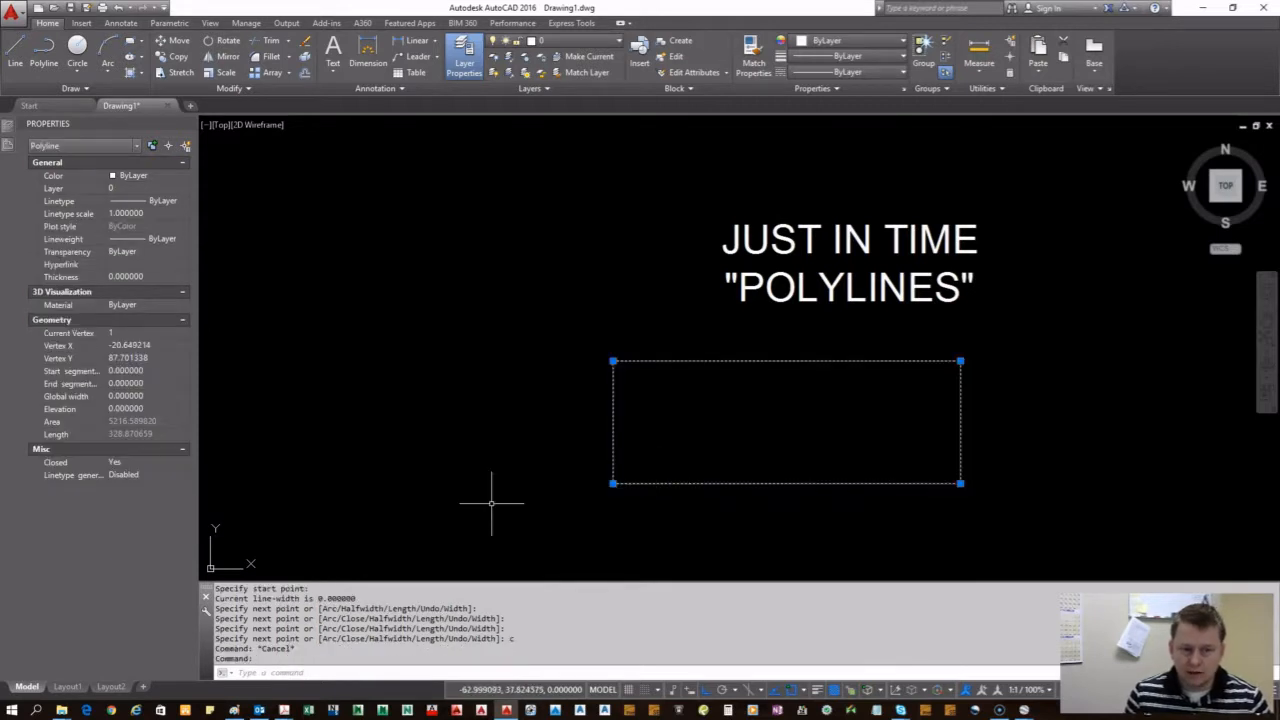
{"action": "scroll", "coordinate": [433, 500], "scroll_direction": "down", "scroll_amount": 3}
{"action": "middle_click_drag", "start_coordinate": [773, 523], "coordinate": [691, 480]}
{"action": "key", "text": "Escape"}
- Draw an irregular, self-crossing ten-vertex polyline beside the title, turning Ortho off after the straight segments and finishing with Close
{"action": "type", "text": "pl"}
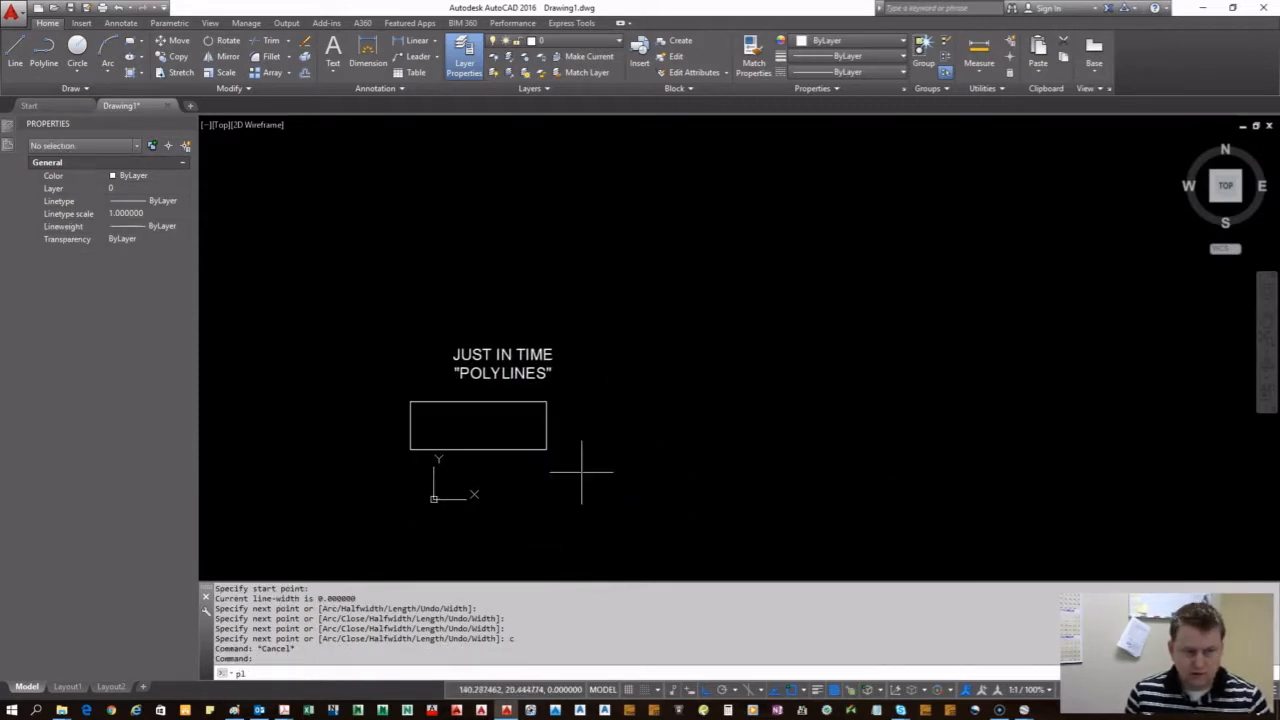
{"action": "key", "text": "Return"}
{"action": "left_click", "coordinate": [611, 486]}
{"action": "left_click", "coordinate": [613, 326]}
{"action": "left_click", "coordinate": [895, 367]}
{"action": "left_click", "coordinate": [568, 448]}
{"action": "key", "text": "F8"}
{"action": "left_click", "coordinate": [984, 524]}
{"action": "left_click", "coordinate": [809, 493]}
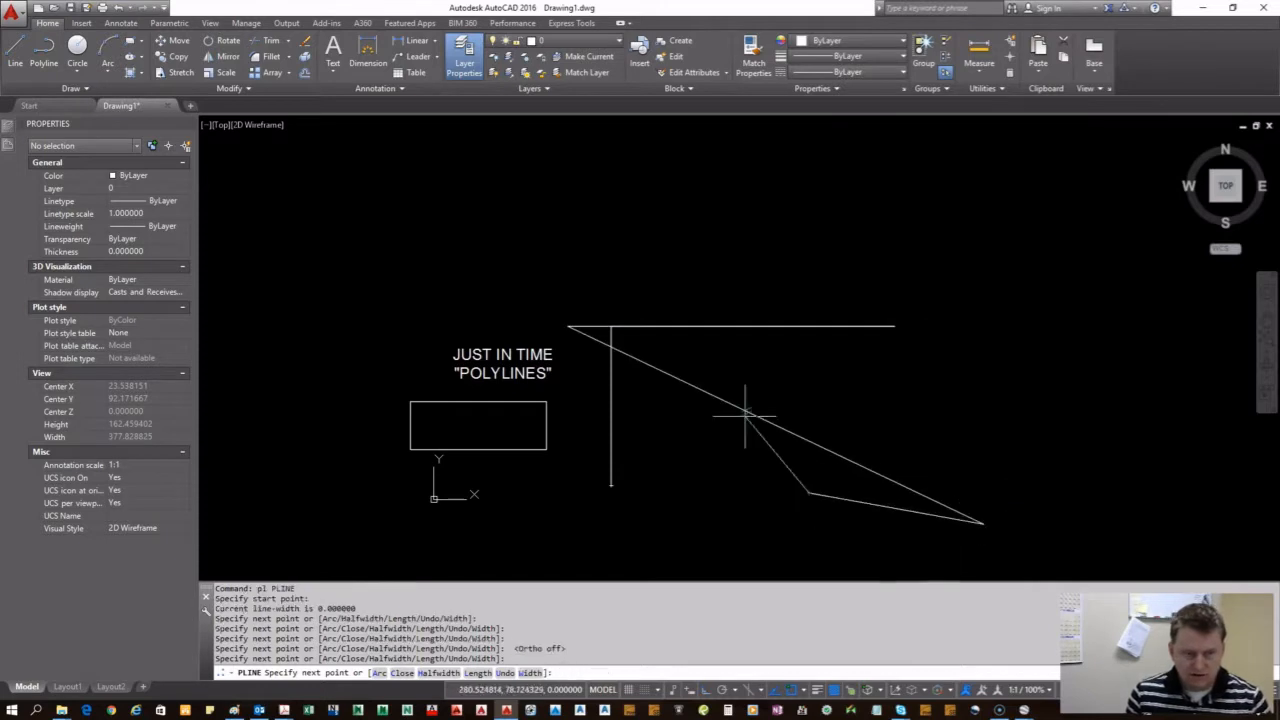
{"action": "left_click", "coordinate": [748, 410]}
{"action": "left_click", "coordinate": [860, 300]}
{"action": "left_click", "coordinate": [790, 226]}
{"action": "left_click", "coordinate": [613, 211]}
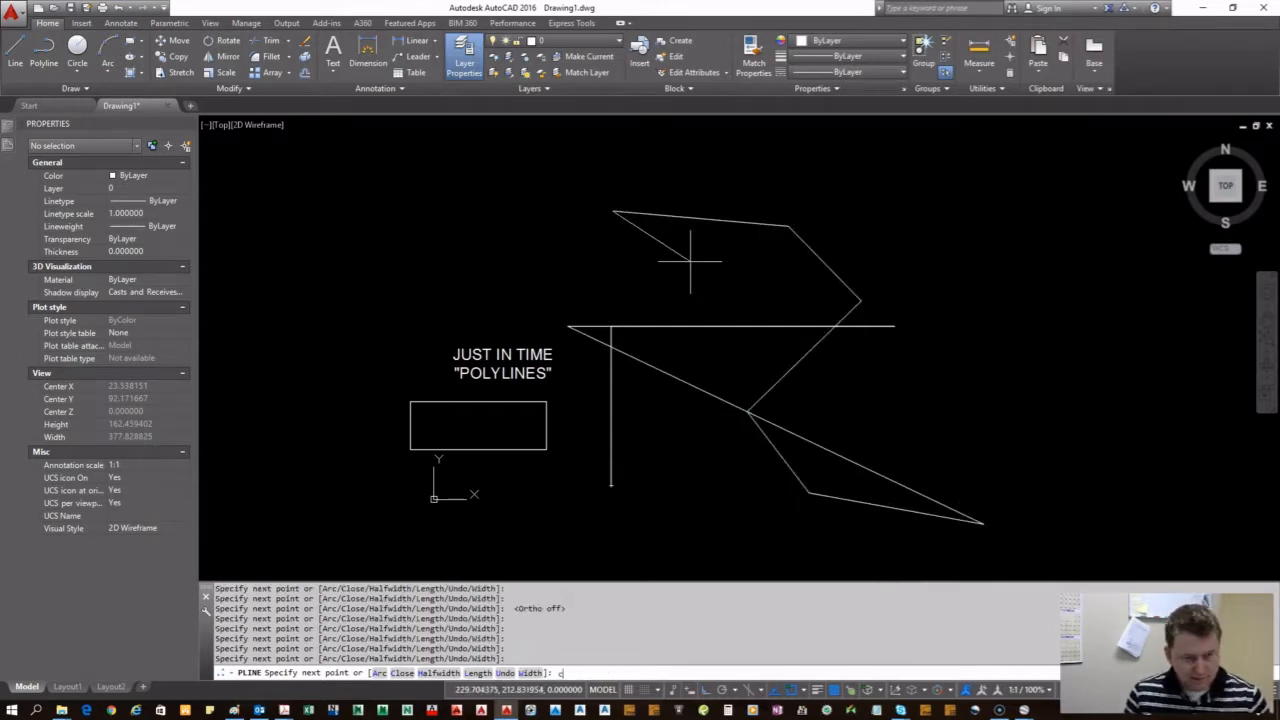
{"action": "type", "text": "c"}
{"action": "key", "text": "Return"}
- Stretch the irregular polyline's topmost vertex down to a point near its starting vertex
{"action": "left_click", "coordinate": [749, 251]}
{"action": "left_click", "coordinate": [664, 181]}
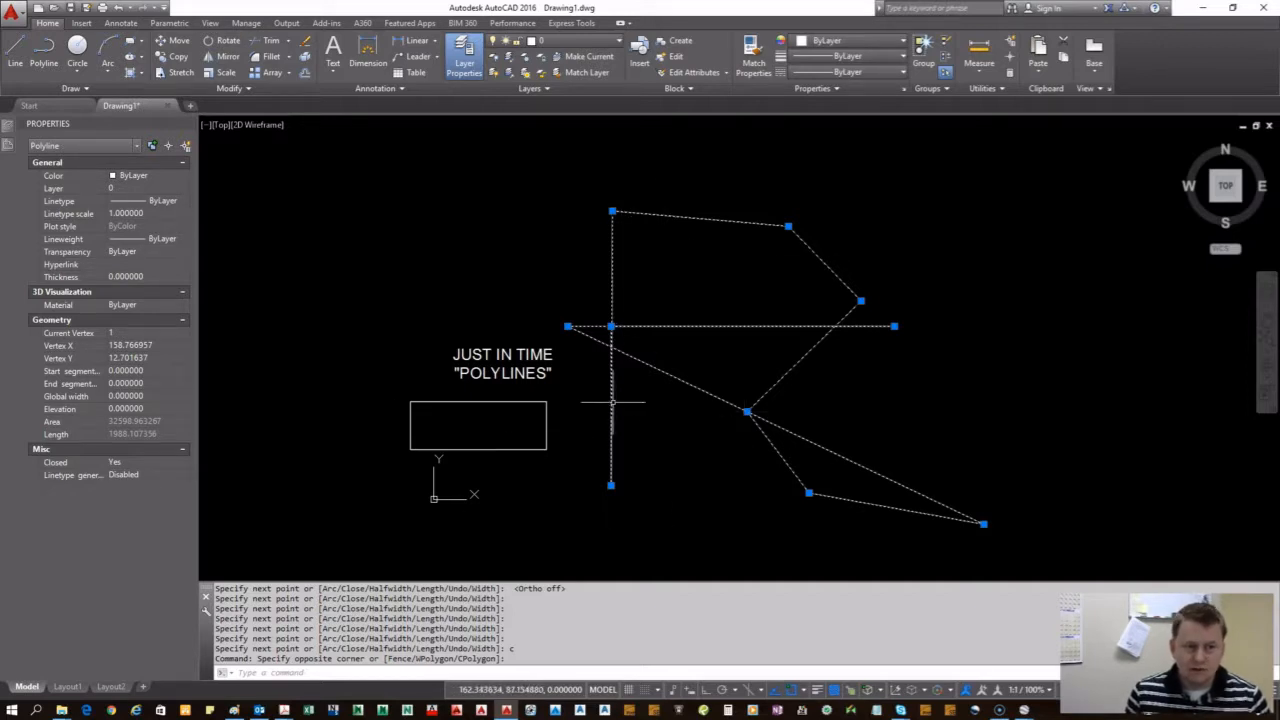
{"action": "left_click", "coordinate": [612, 211]}
{"action": "left_click", "coordinate": [674, 512]}
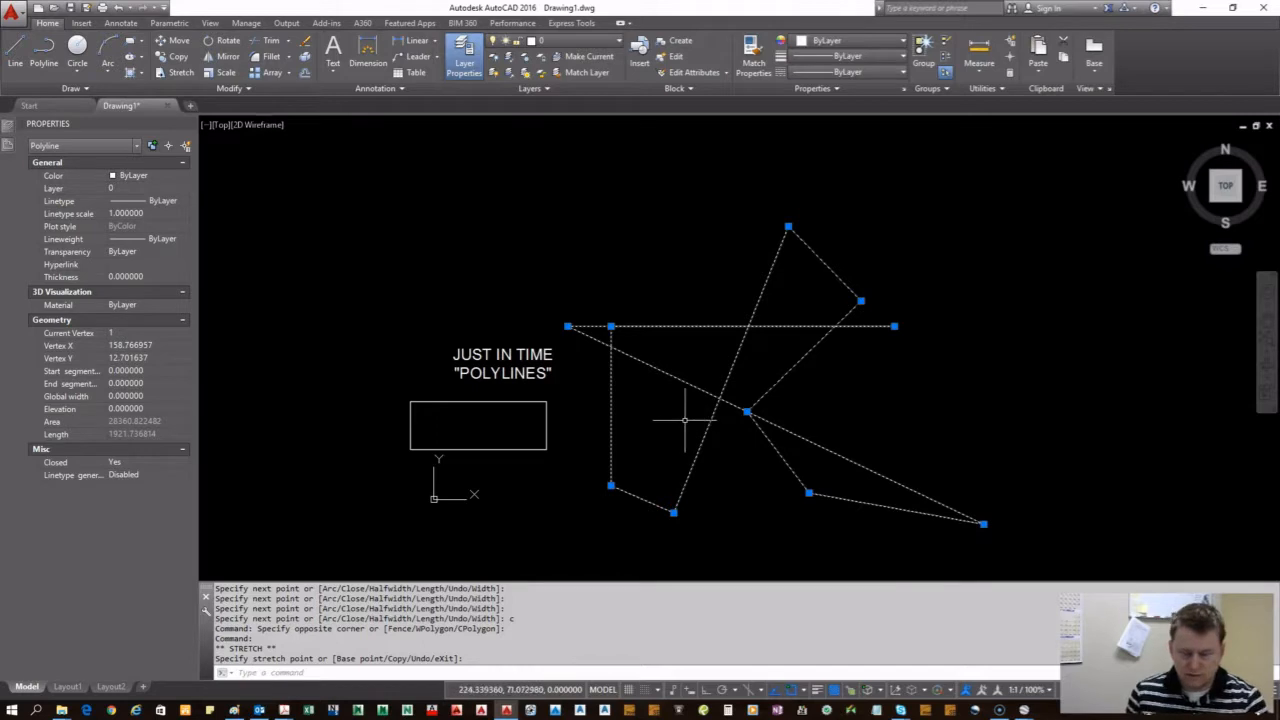
- Erase the irregular polyline and the rectangle below the title
{"action": "key", "text": "Delete"}
{"action": "left_click_drag", "start_coordinate": [654, 494], "coordinate": [434, 378]}
{"action": "key", "text": "Escape"}
{"action": "left_click", "coordinate": [604, 470]}
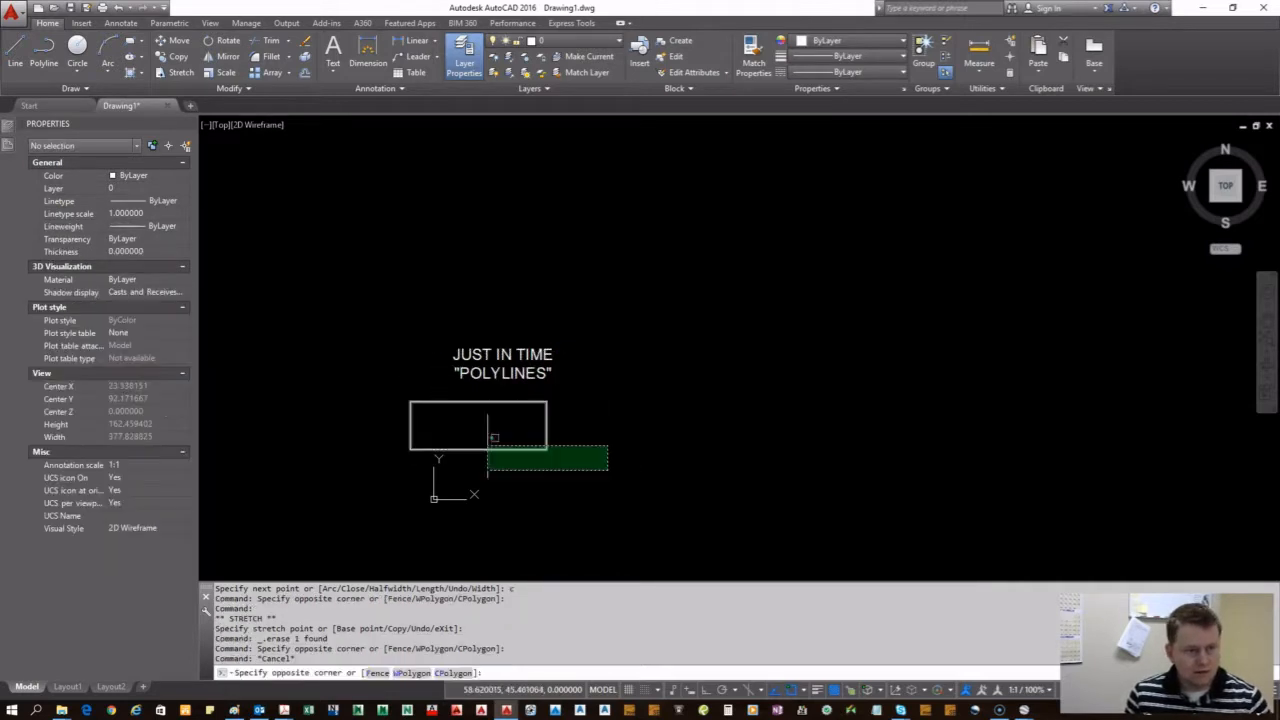
{"action": "left_click", "coordinate": [444, 426]}
{"action": "key", "text": "Delete"}
- Draw an irregular eight-vertex polyline below the title, using Ortho only for the first horizontal segment and ending back at its start point
{"action": "mouse_move", "coordinate": [547, 427]}
{"action": "middle_mouse_down"}
{"action": "mouse_move", "coordinate": [617, 337]}
{"action": "mouse_move", "coordinate": [626, 279]}
{"action": "middle_mouse_up"}
{"action": "key", "text": "Return"}
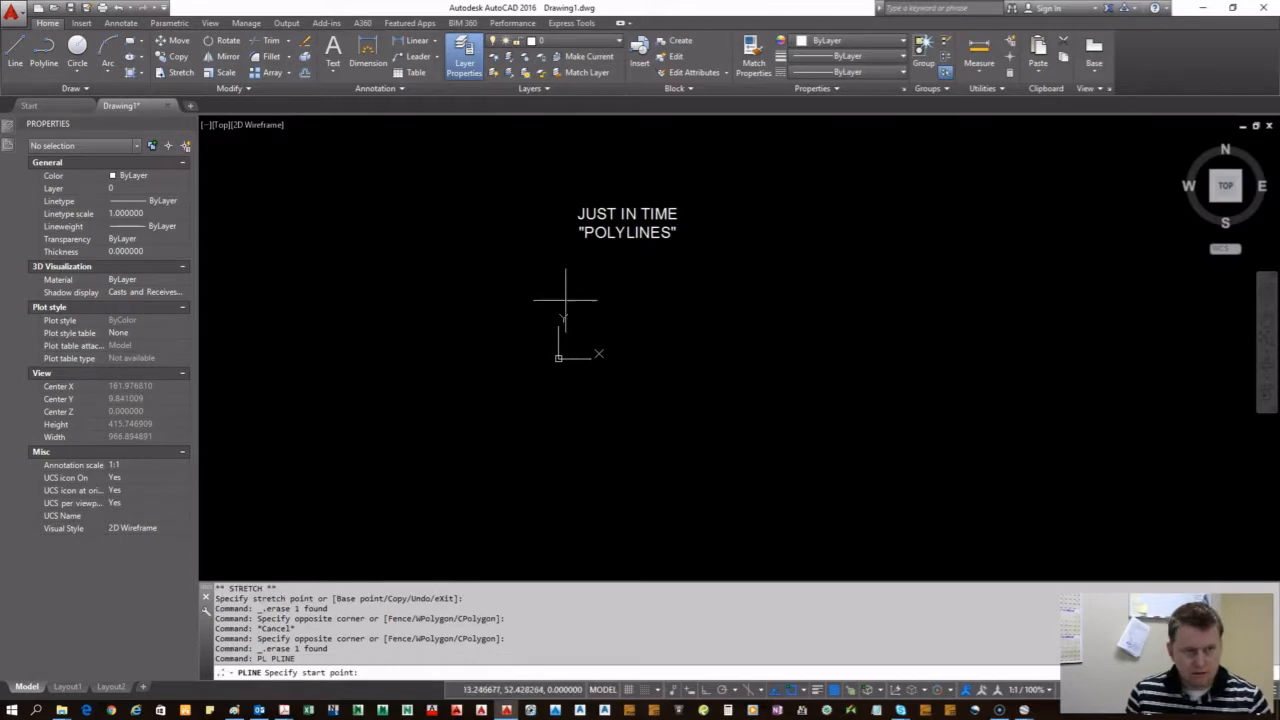
{"action": "left_click", "coordinate": [550, 300]}
{"action": "key", "text": "F8"}
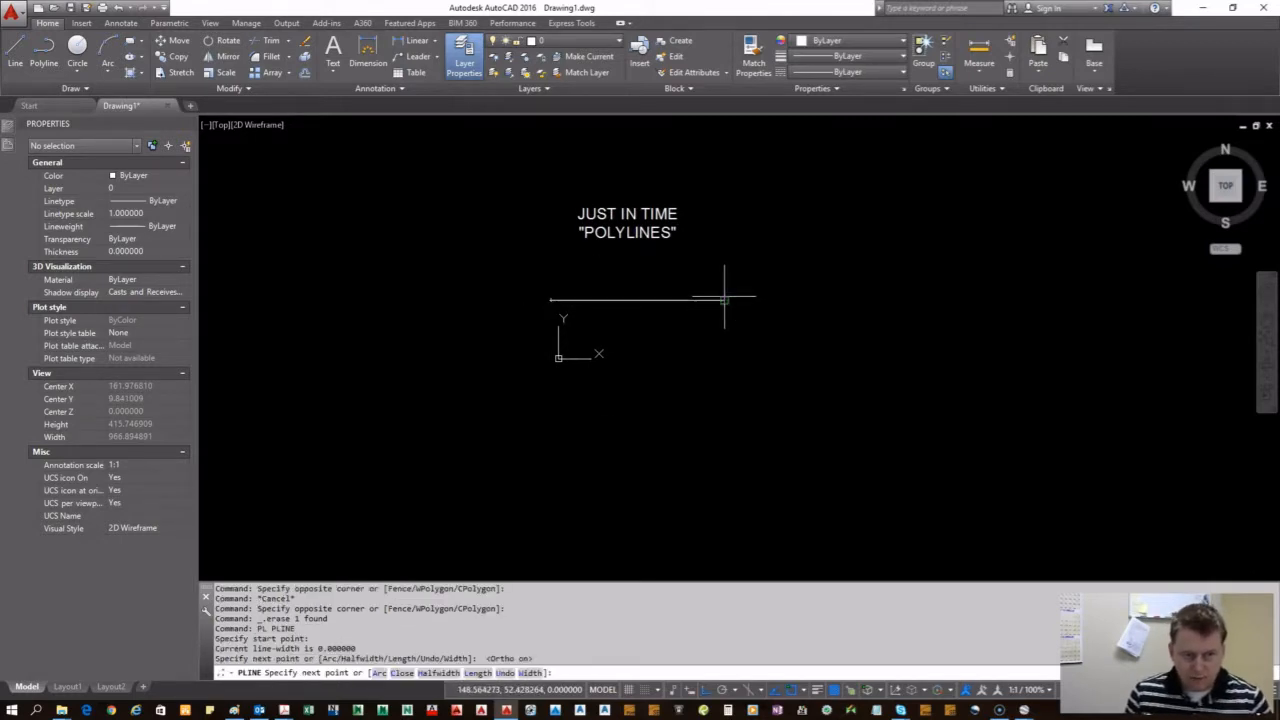
{"action": "left_click", "coordinate": [725, 300]}
{"action": "key", "text": "F8"}
{"action": "left_click", "coordinate": [824, 375]}
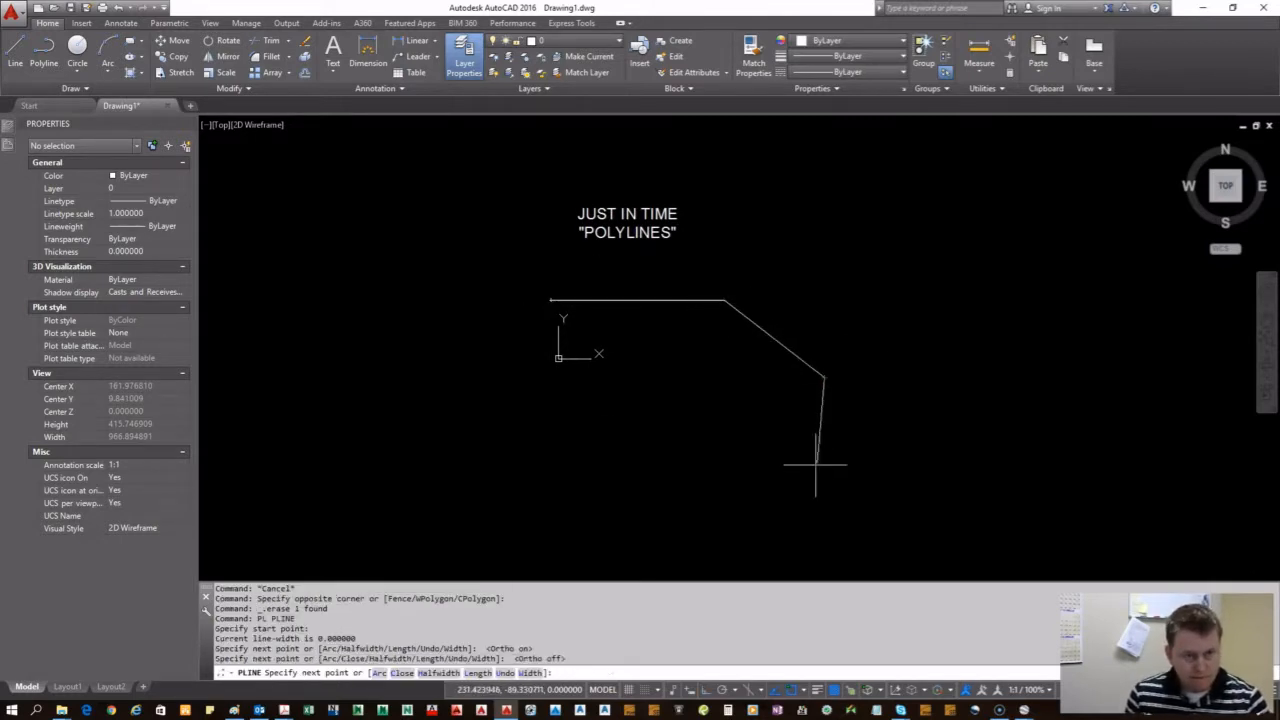
{"action": "left_click", "coordinate": [770, 501]}
{"action": "left_click", "coordinate": [526, 501]}
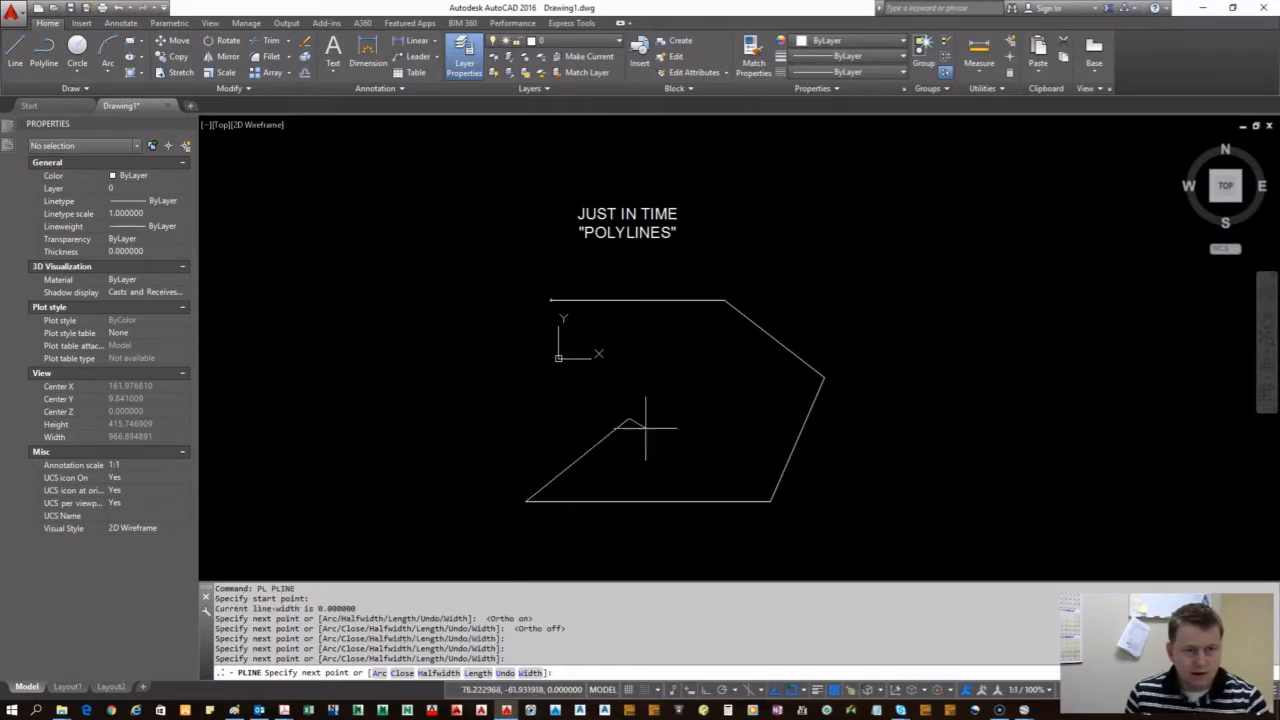
{"action": "left_click", "coordinate": [640, 357]}
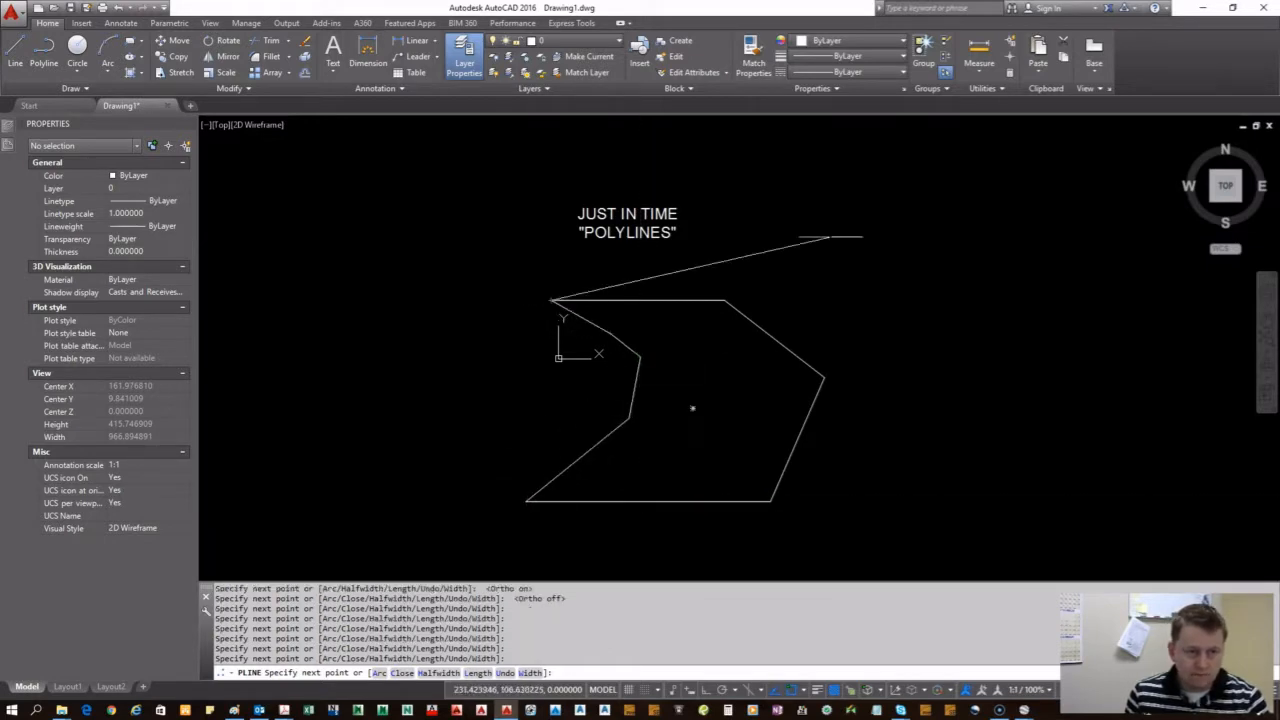
{"action": "right_click", "coordinate": [886, 243]}
{"action": "left_click", "coordinate": [925, 311]}
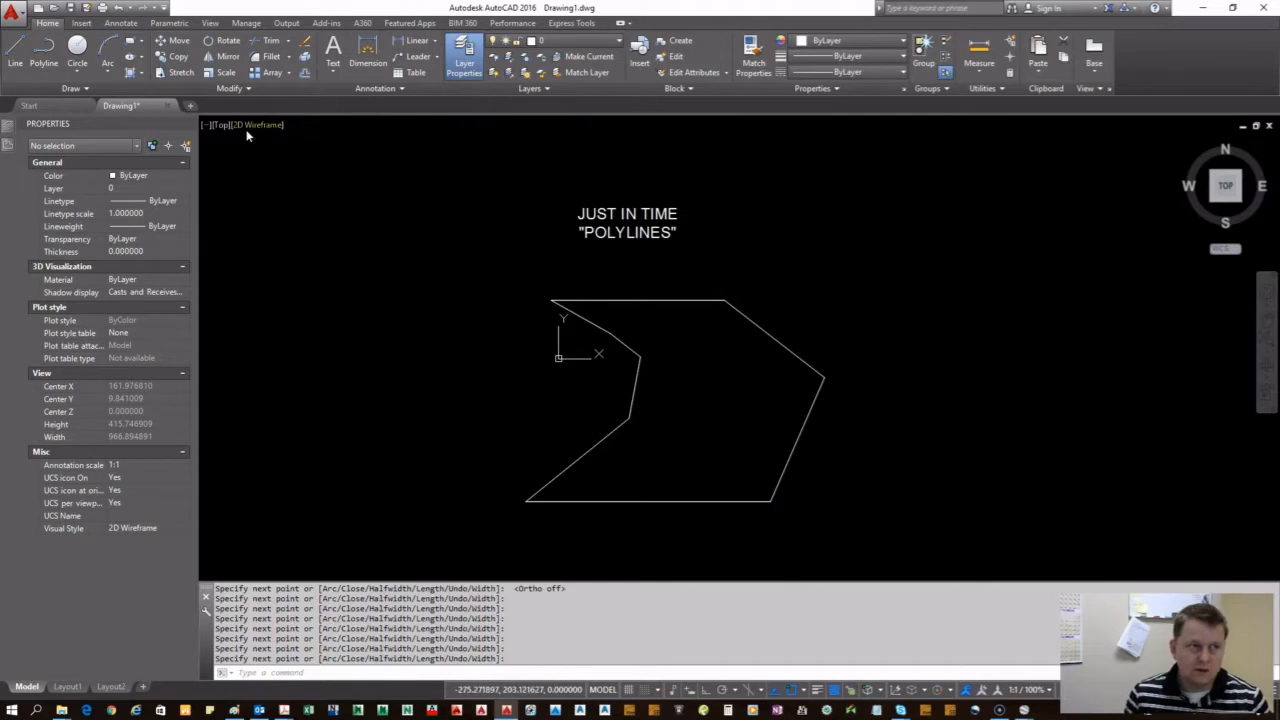
- Switch the viewport to the SW Isometric view and inspect the polyline
{"action": "left_click", "coordinate": [219, 124]}
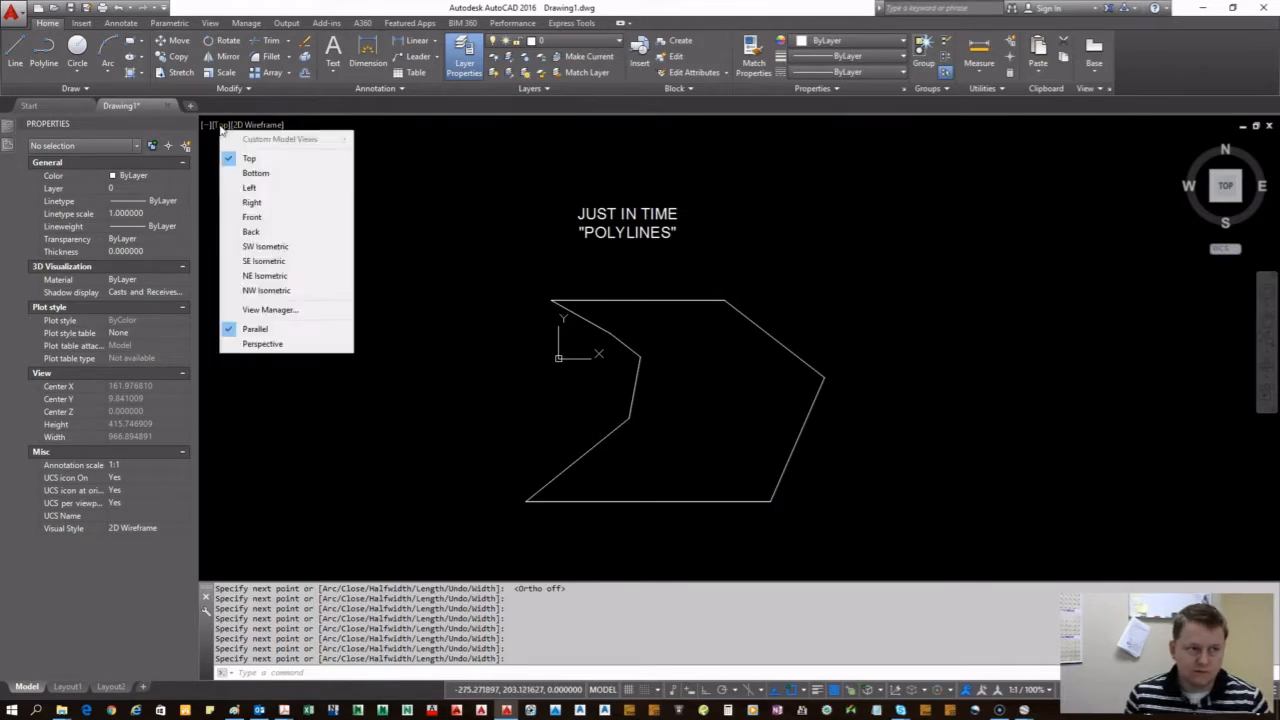
{"action": "left_click", "coordinate": [294, 250]}
{"action": "scroll", "coordinate": [677, 413], "scroll_direction": "down", "scroll_amount": 2}
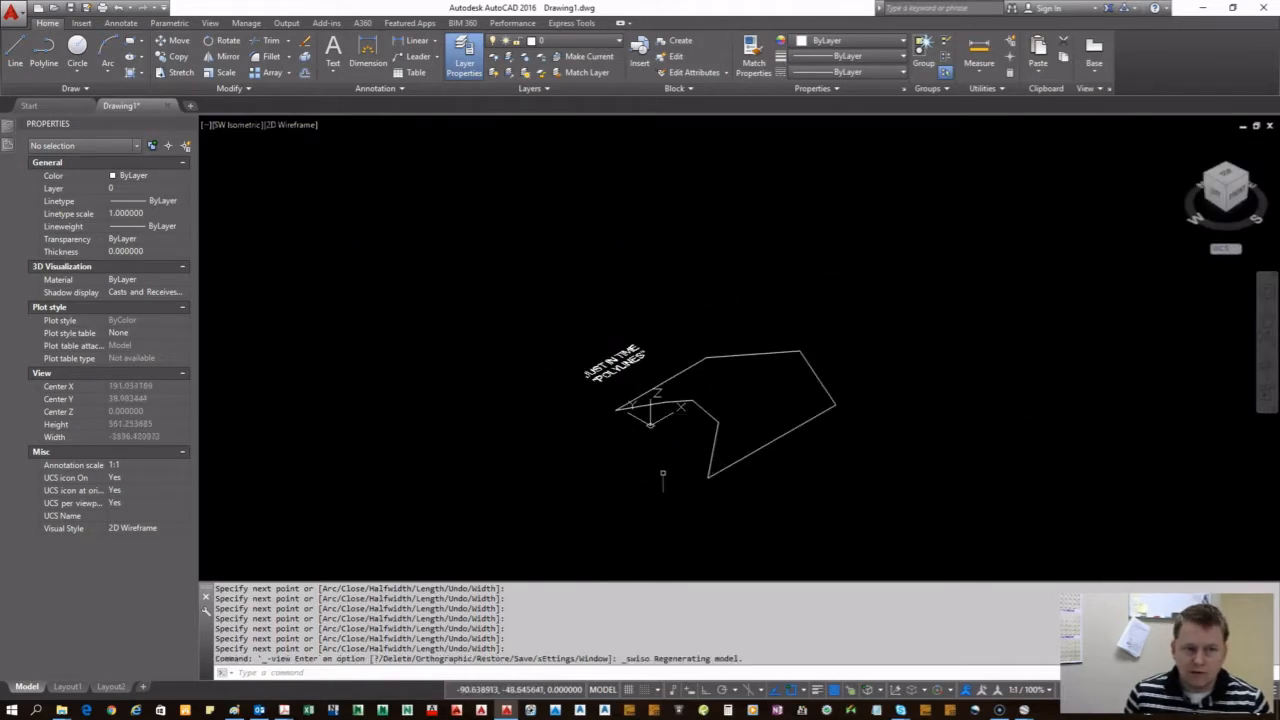
{"action": "scroll", "coordinate": [672, 472], "scroll_direction": "up", "scroll_amount": 3}
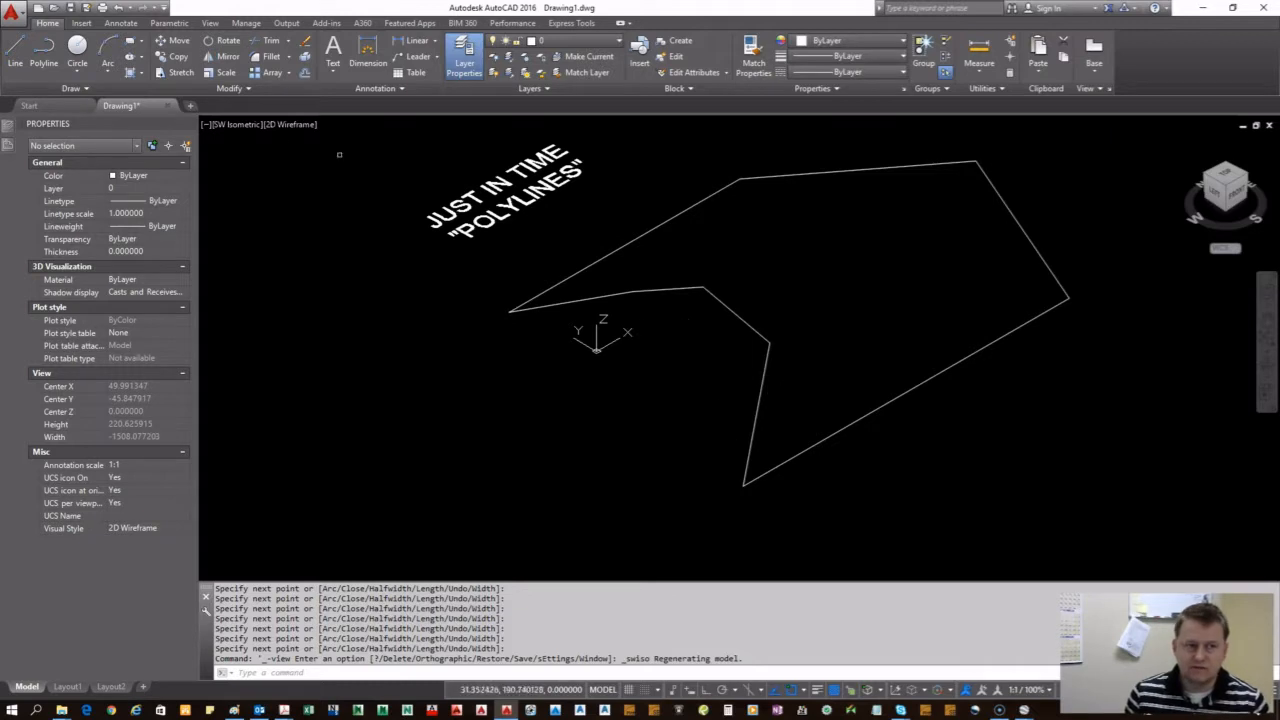
{"action": "scroll", "coordinate": [740, 395], "scroll_direction": "down", "scroll_amount": 3}
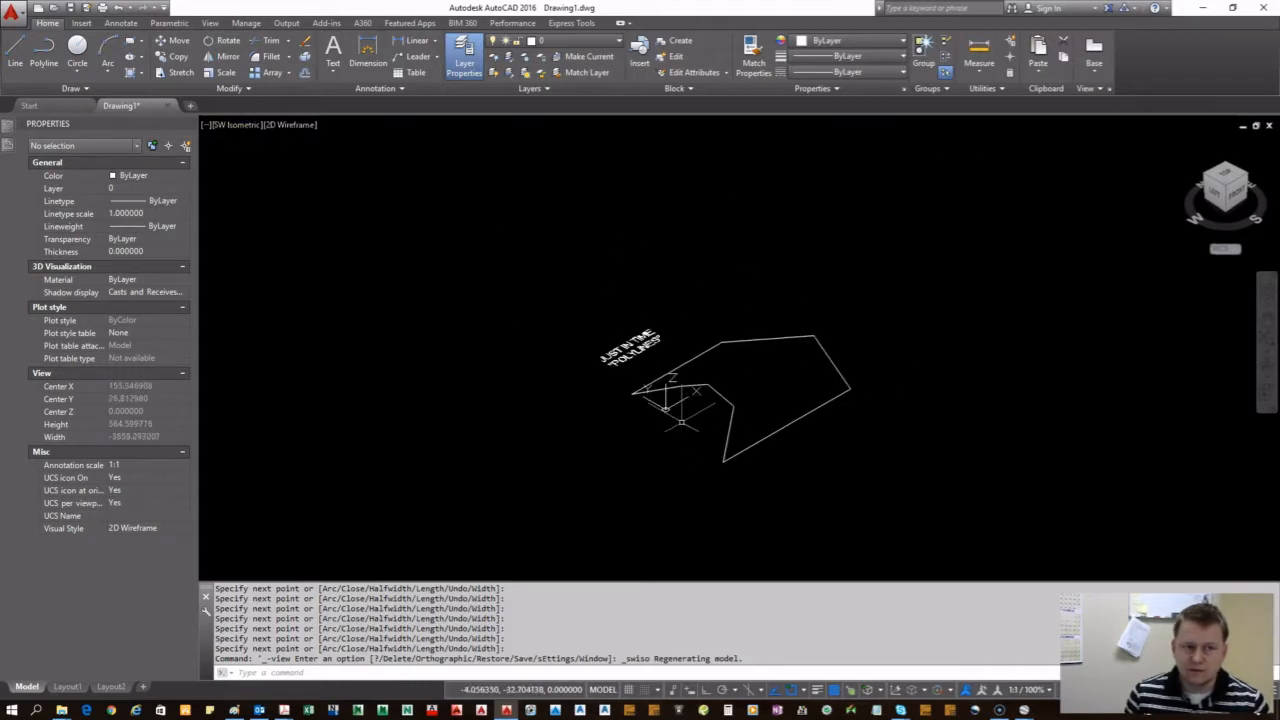
{"action": "scroll", "coordinate": [654, 378], "scroll_direction": "up", "scroll_amount": 5}
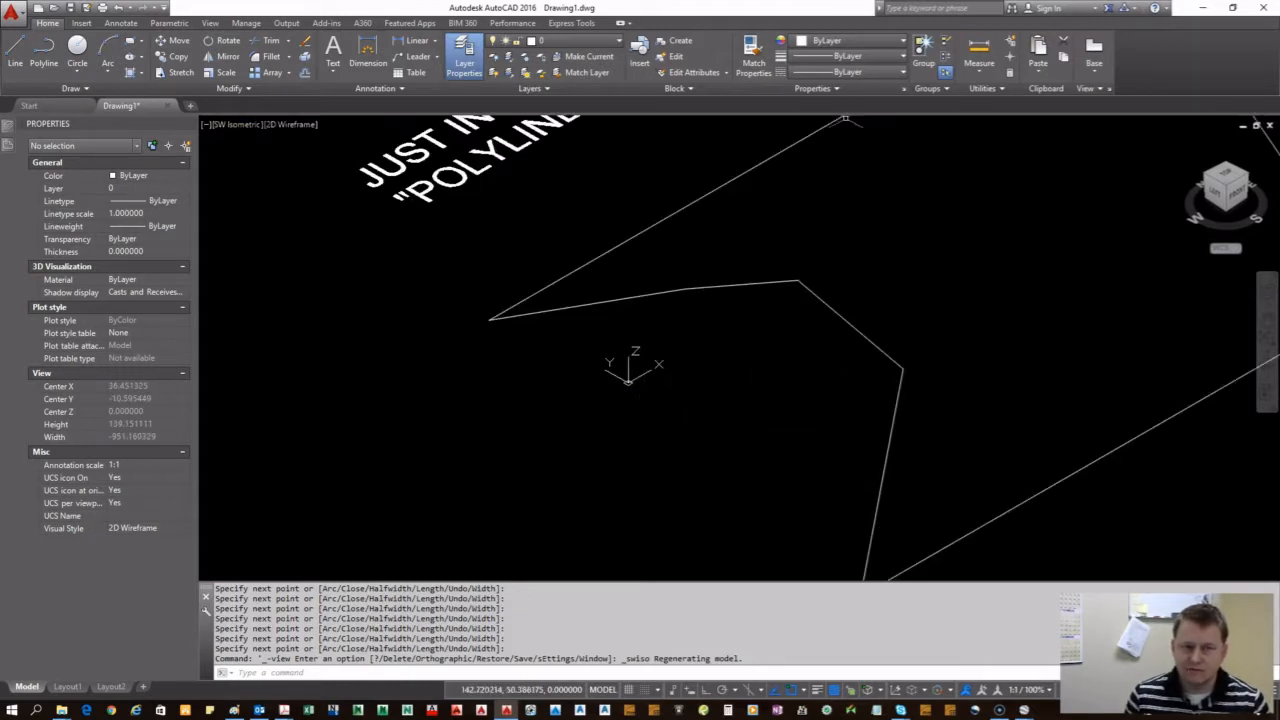
{"action": "scroll", "coordinate": [724, 402], "scroll_direction": "down", "scroll_amount": 5}
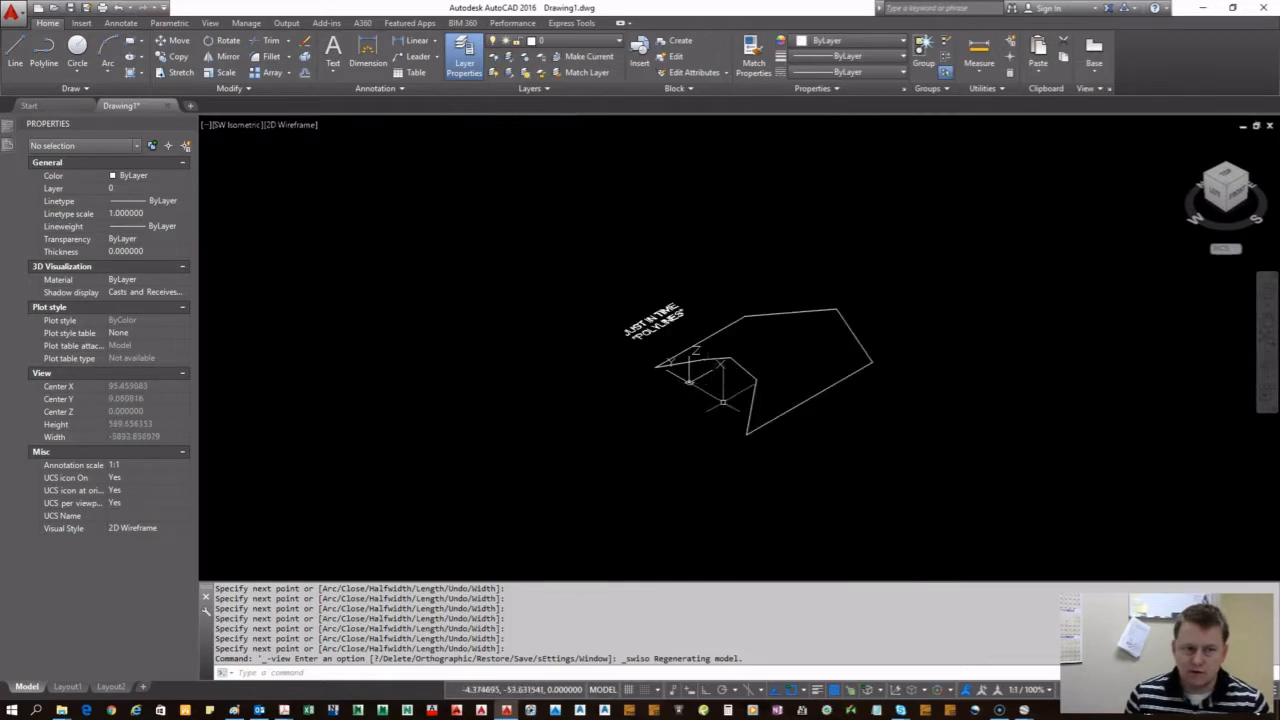
- Extrude the irregular polyline upward to a height of about 262 units
{"action": "left_click", "coordinate": [749, 420]}
{"action": "left_click", "coordinate": [718, 410]}
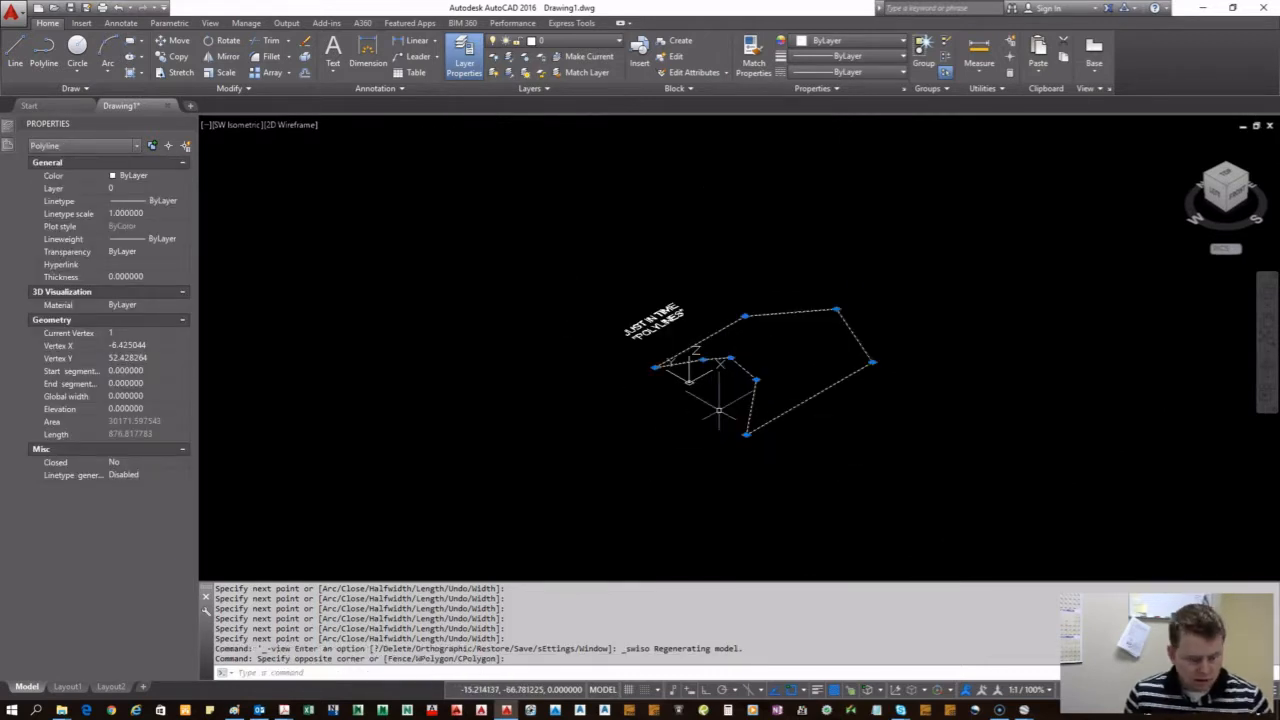
{"action": "type", "text": "extrude"}
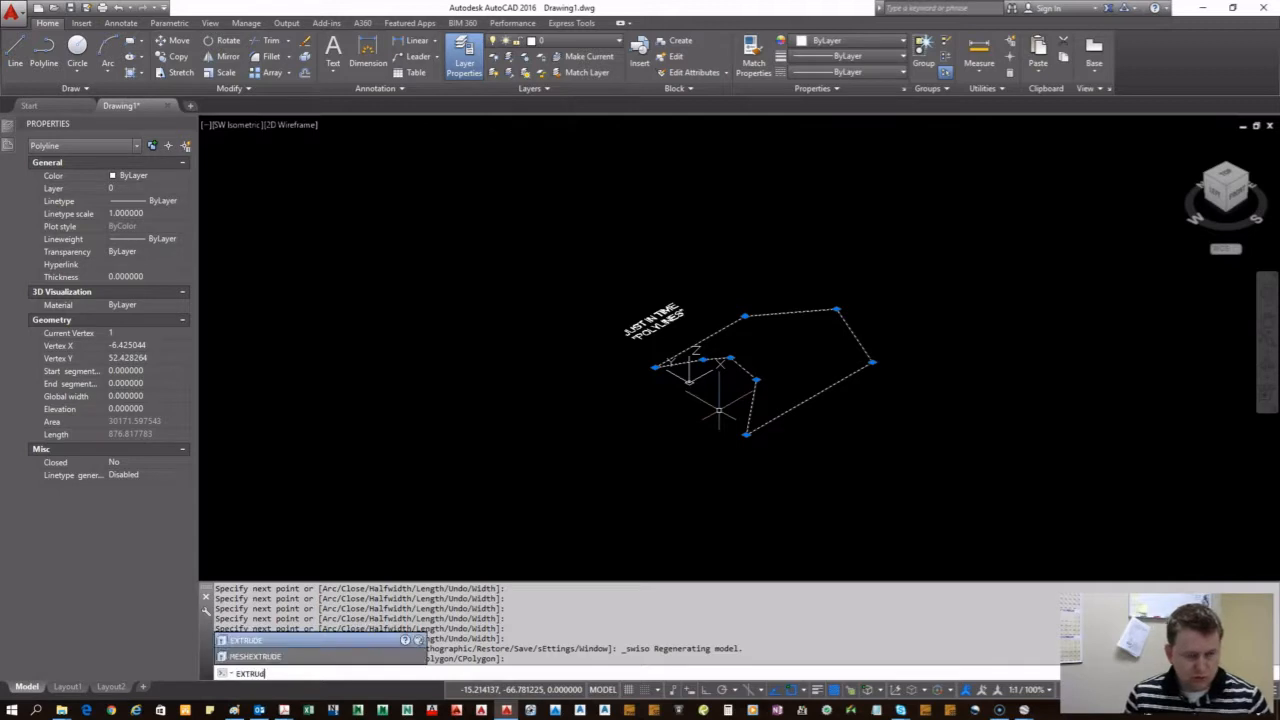
{"action": "key", "text": "Return"}
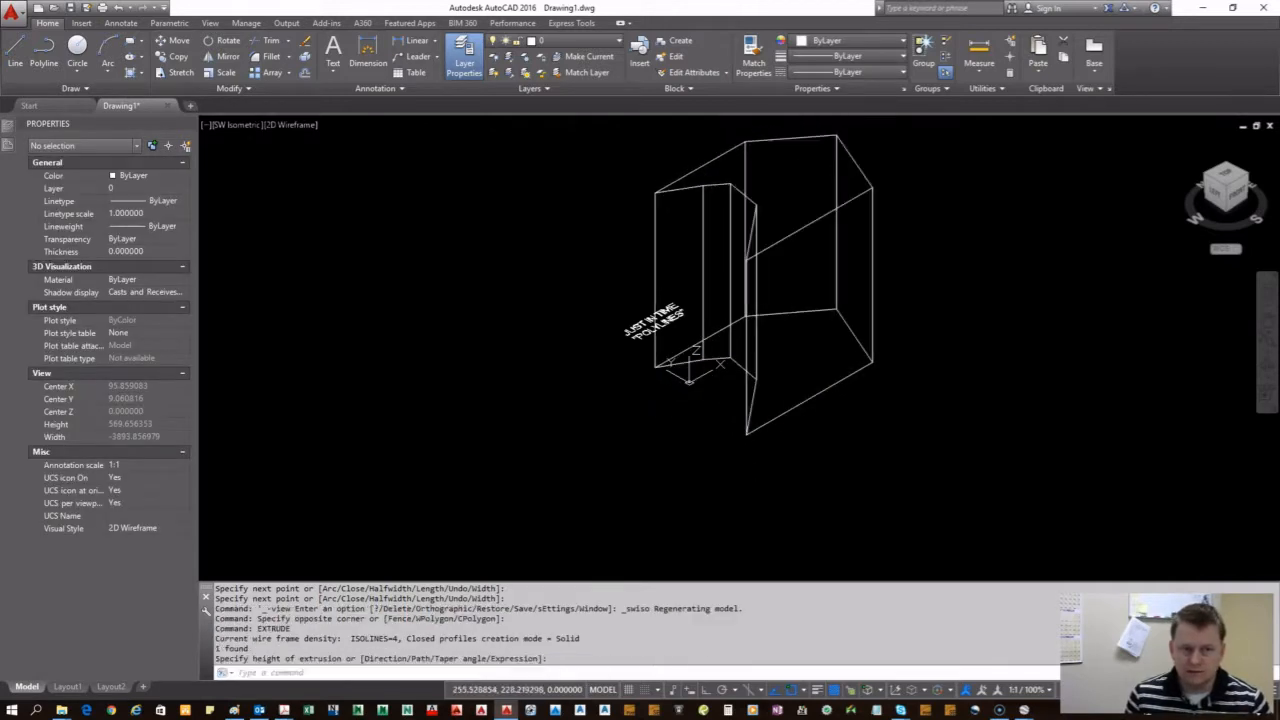
- Draw a seven-sided polyline beside the extruded solid, ending back at its start point
{"action": "middle_click_drag", "start_coordinate": [1016, 409], "coordinate": [859, 447]}
{"action": "key", "text": "Return"}
{"action": "left_click", "coordinate": [976, 292]}
{"action": "left_click", "coordinate": [876, 305]}
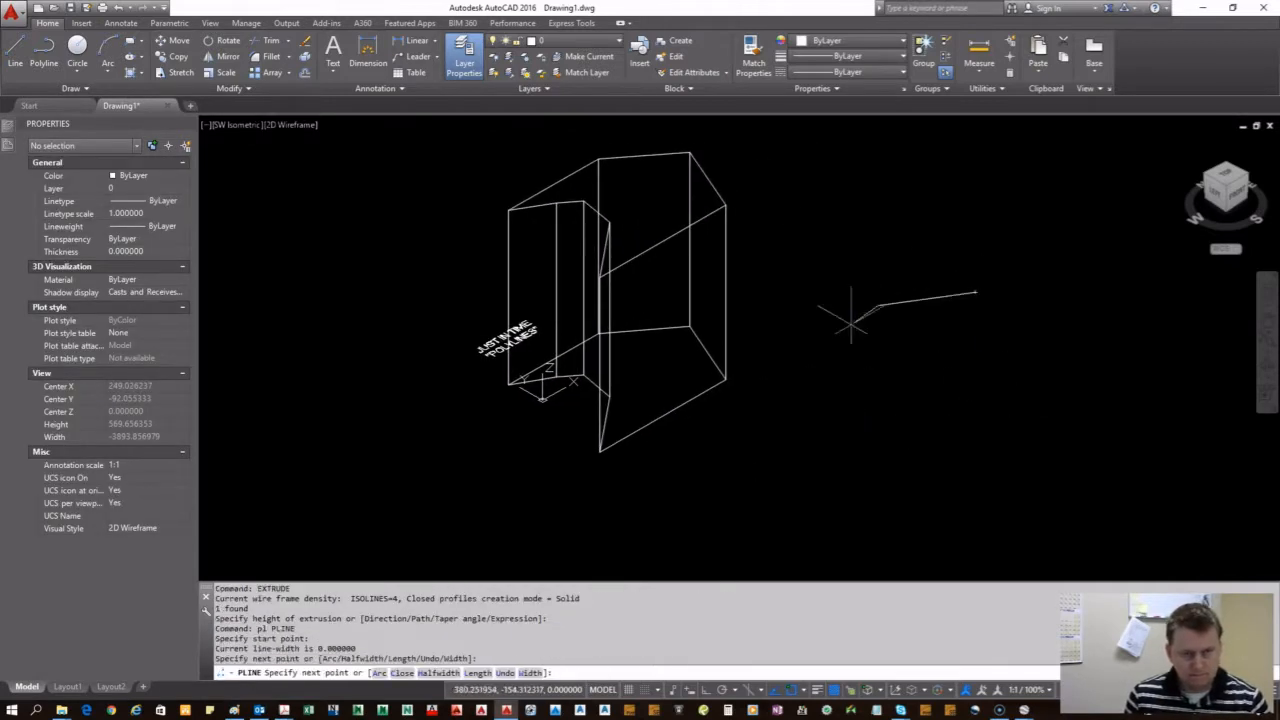
{"action": "left_click", "coordinate": [846, 376]}
{"action": "left_click", "coordinate": [902, 446]}
{"action": "left_click", "coordinate": [1004, 471]}
{"action": "left_click", "coordinate": [1073, 410]}
{"action": "left_click", "coordinate": [1006, 301]}
{"action": "left_click", "coordinate": [979, 293]}
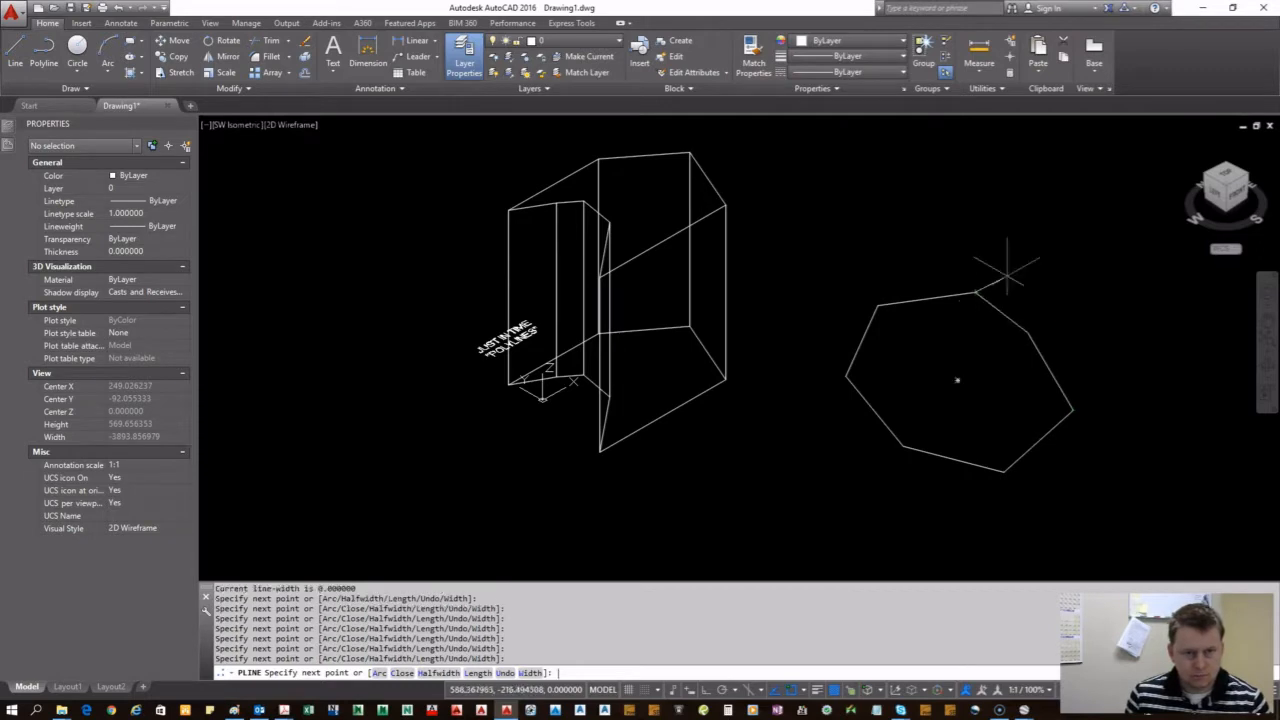
{"action": "key", "text": "Return"}
- Extrude the seven-sided polyline upward into a solid slightly shorter than the first one
{"action": "left_click", "coordinate": [1109, 458]}
{"action": "left_click", "coordinate": [920, 390]}
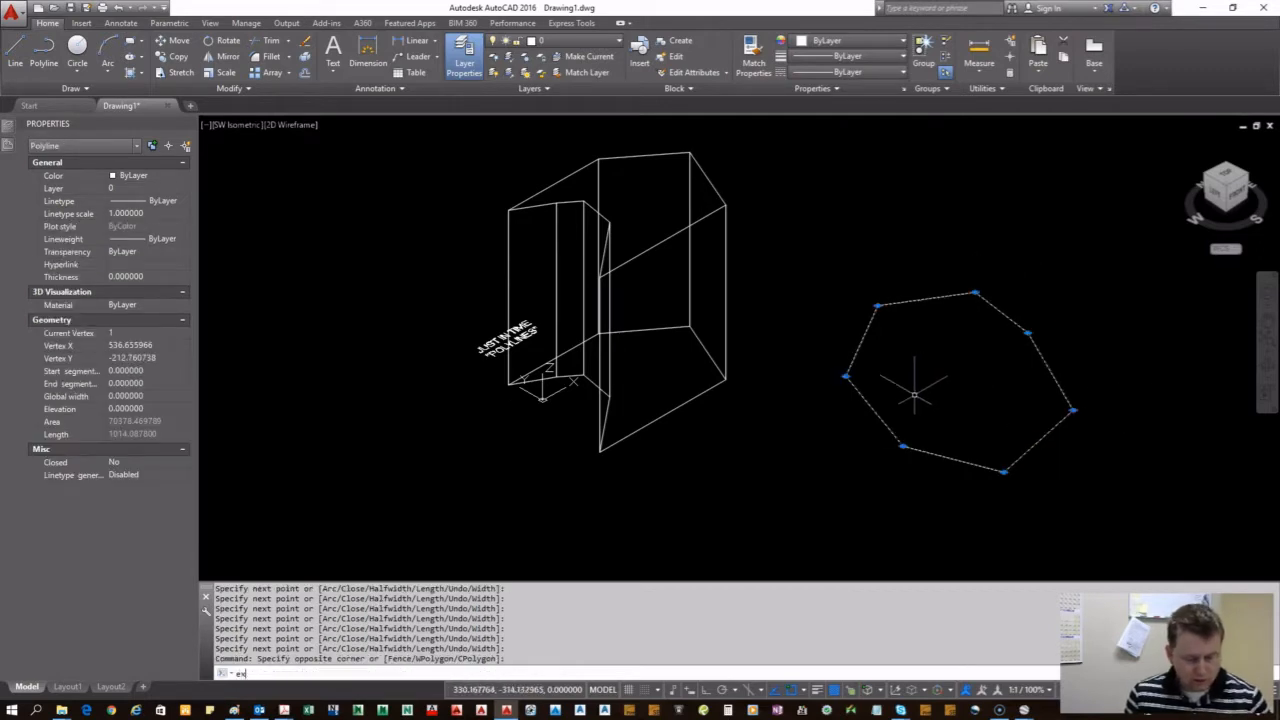
{"action": "type", "text": "extru"}
{"action": "key", "text": "Return"}
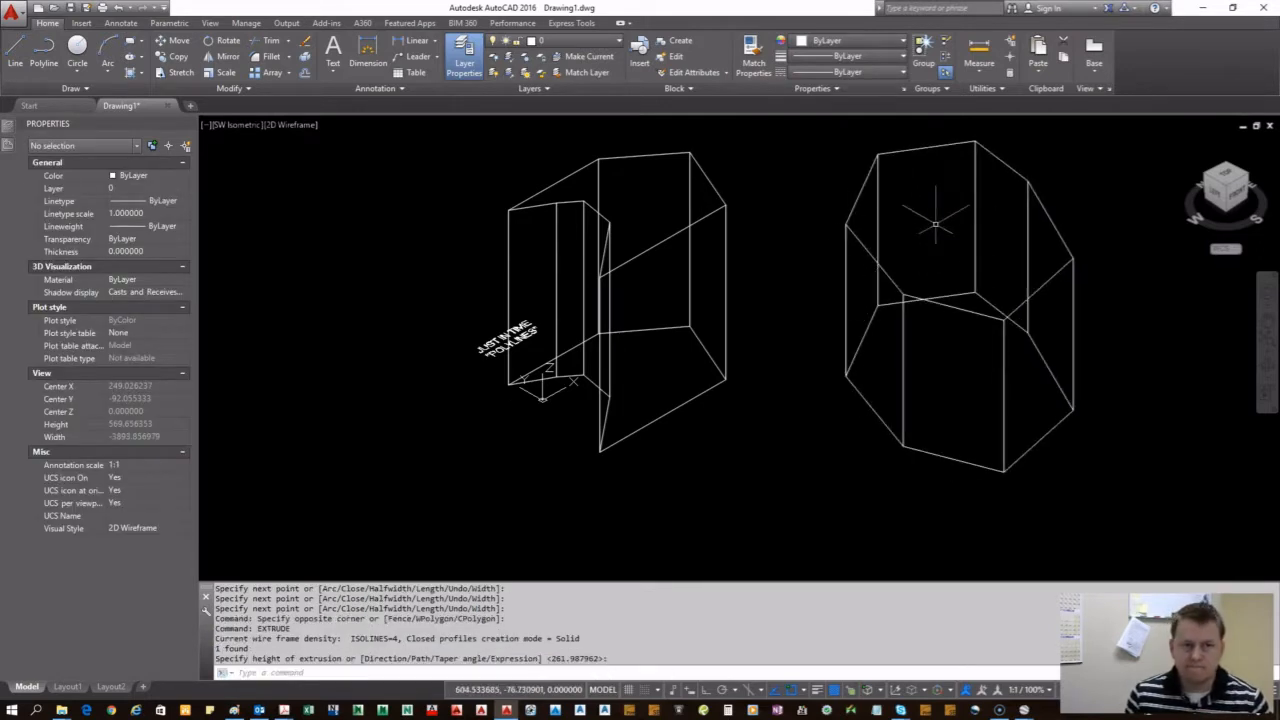
{"action": "key", "text": "Return"}
{"action": "key", "text": "Return"}
{"action": "key", "text": "Escape"}
- Set the visual style to Conceptual and orbit around the two extruded solids to view them from above
{"action": "left_click", "coordinate": [305, 125]}
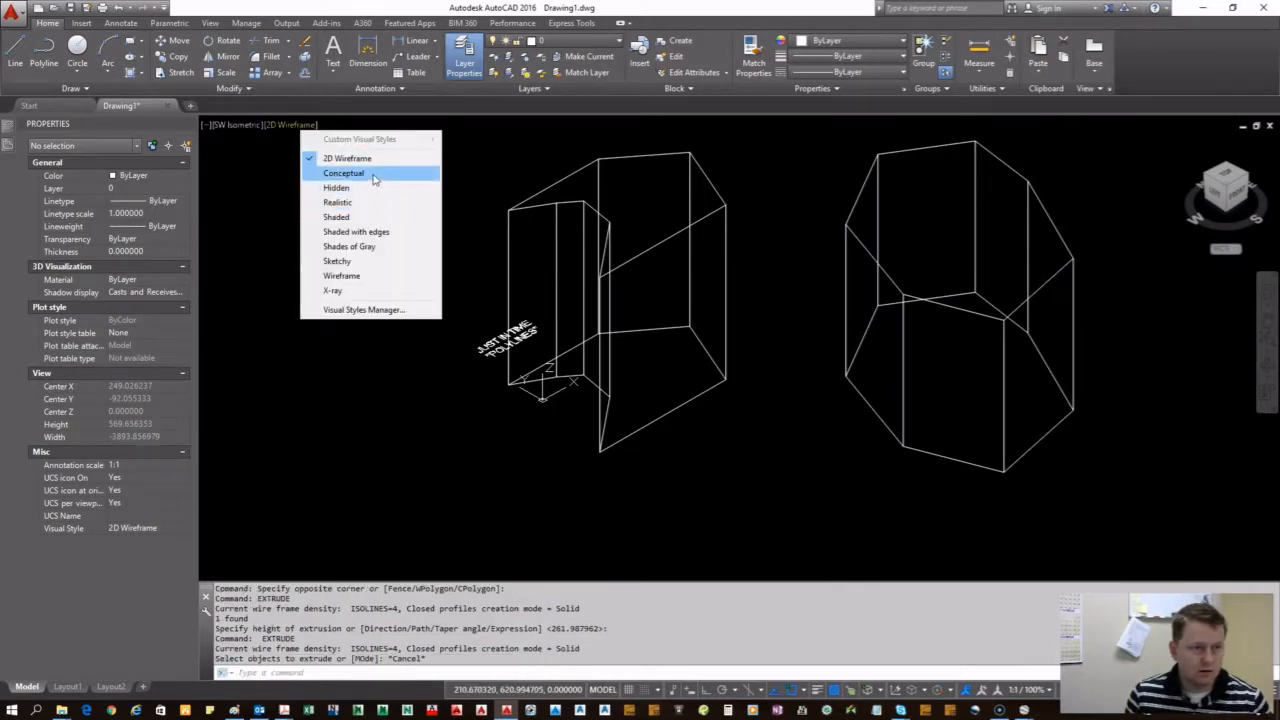
{"action": "left_click", "coordinate": [377, 176]}
{"action": "scroll", "coordinate": [887, 490], "scroll_direction": "down", "scroll_amount": 2}
{"action": "middle_click_drag", "start_coordinate": [884, 476], "coordinate": [833, 537], "text": "shift"}
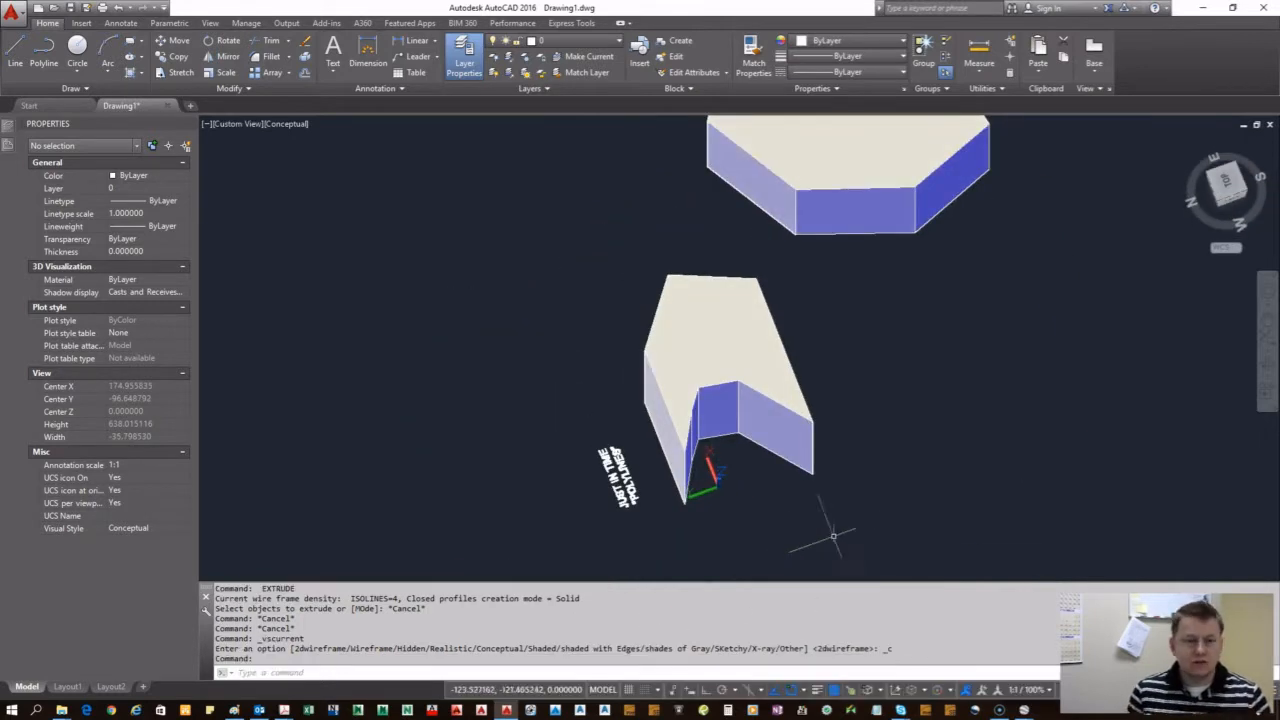
- Return to the Top view with north up and erase both extruded solids, keeping the title text
{"action": "left_click", "coordinate": [1240, 180]}
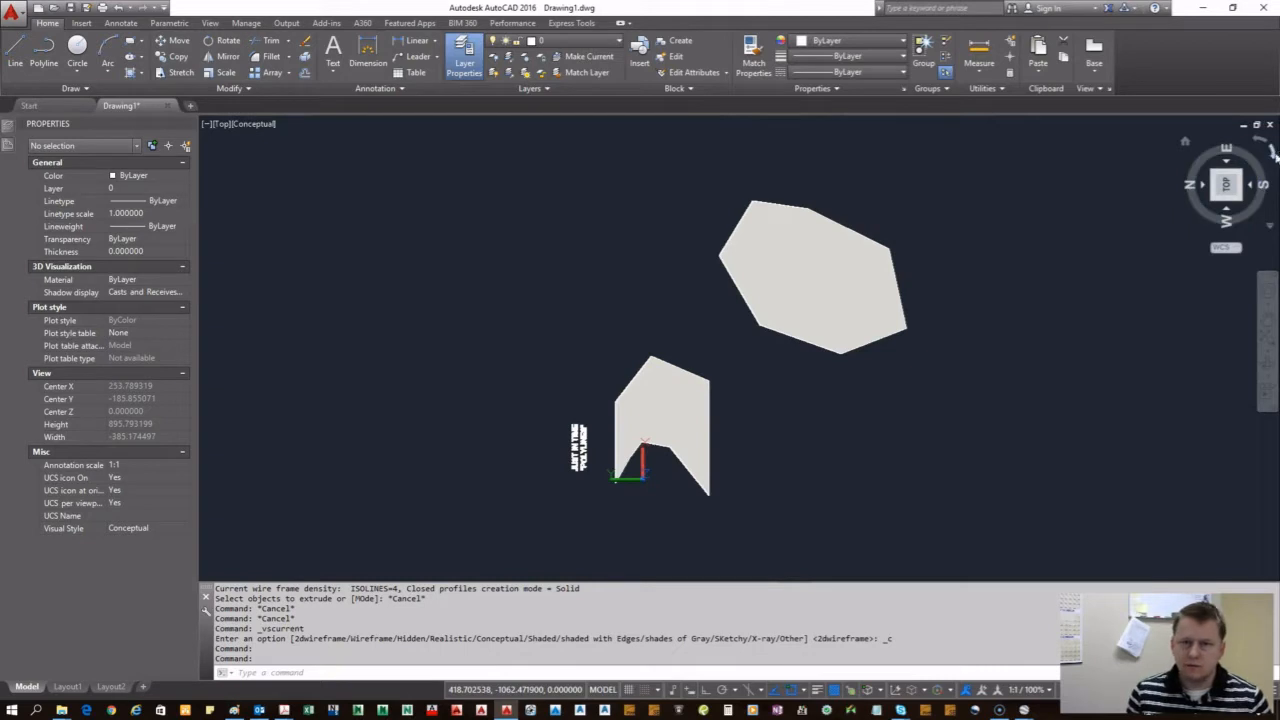
{"action": "left_click", "coordinate": [1040, 445]}
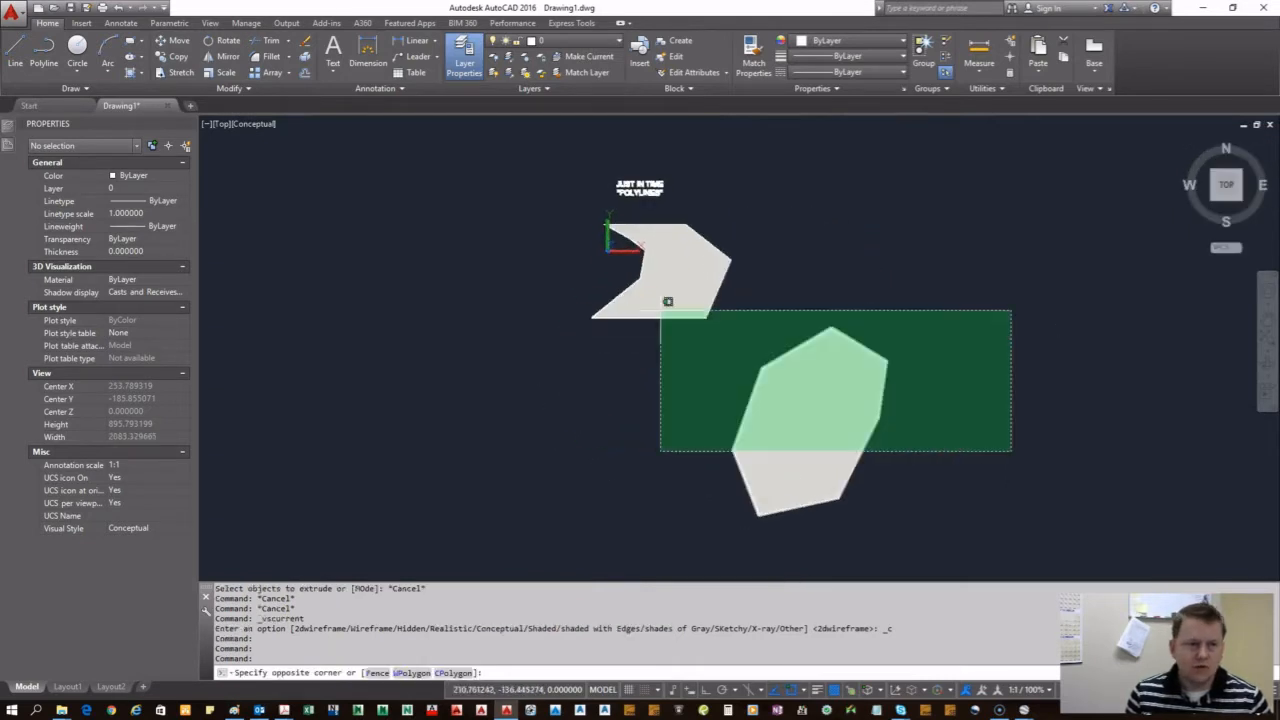
{"action": "left_click", "coordinate": [564, 287]}
{"action": "key", "text": "Delete"}
{"action": "scroll", "coordinate": [655, 203], "scroll_direction": "up", "scroll_amount": 5}
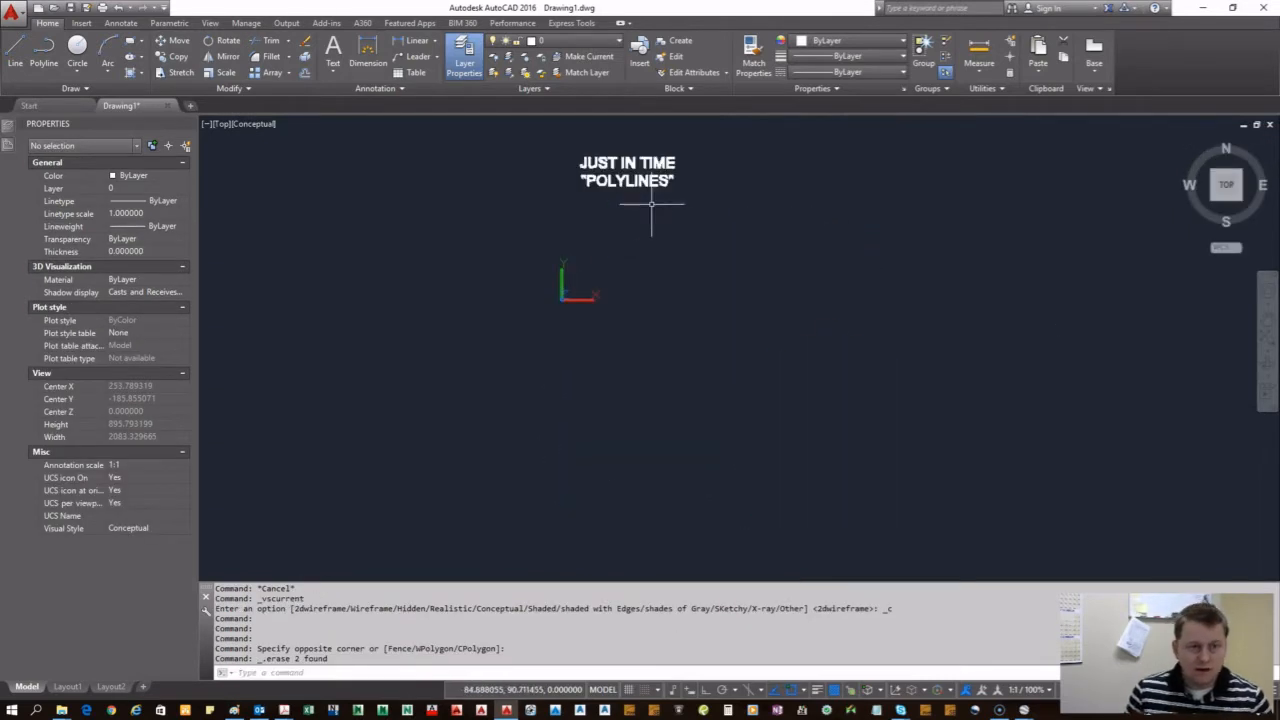
{"action": "scroll", "coordinate": [690, 521], "scroll_direction": "down", "scroll_amount": 5}
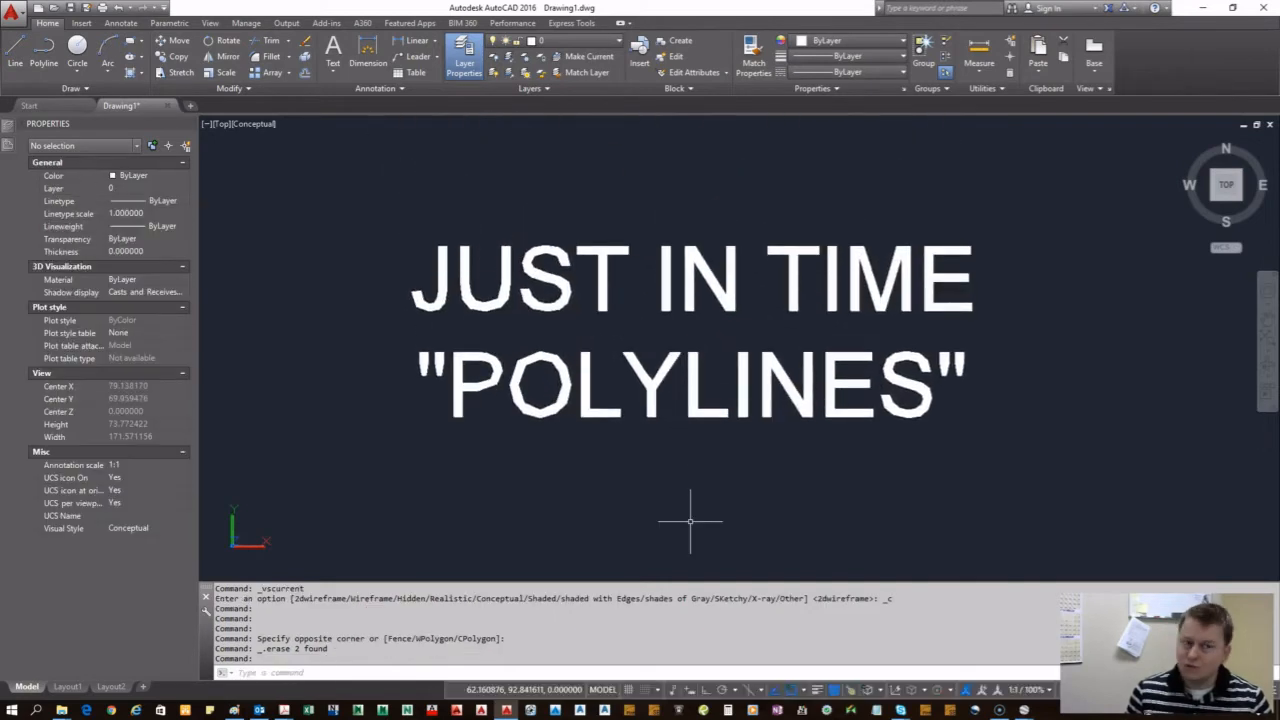